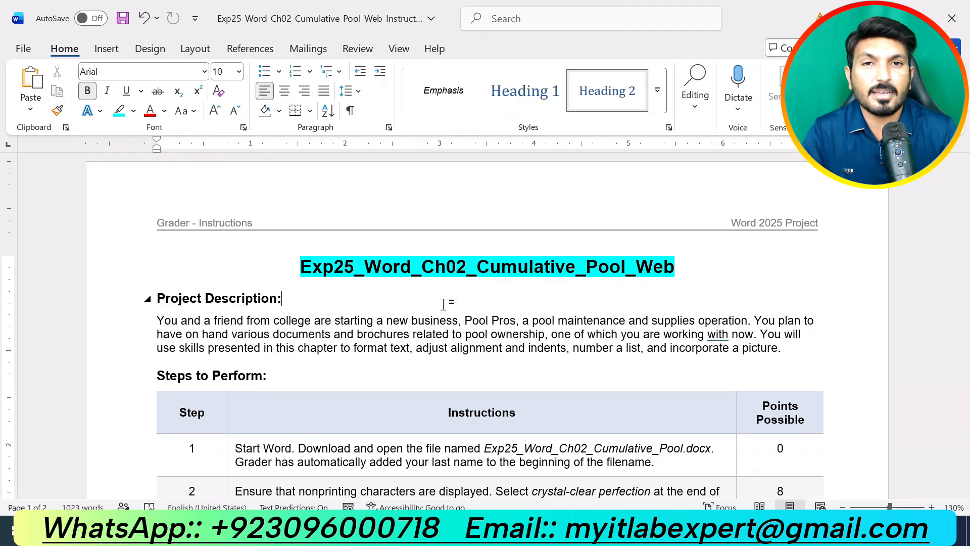
# Highlight the 'Project Description:' heading in cyan
pyautogui.moveTo(291, 298); pyautogui.dragTo(156, 298)
pyautogui.click(242, 276)
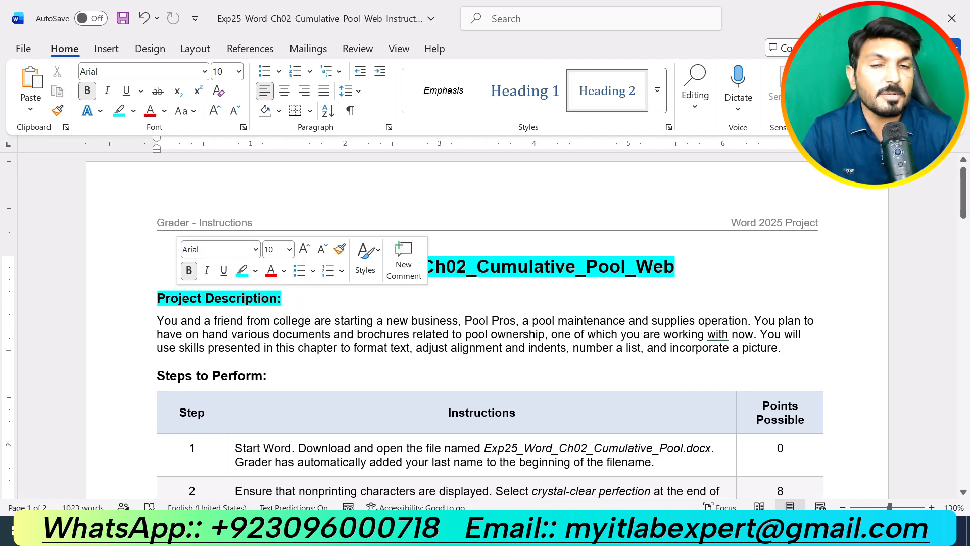
pyautogui.click(451, 348)
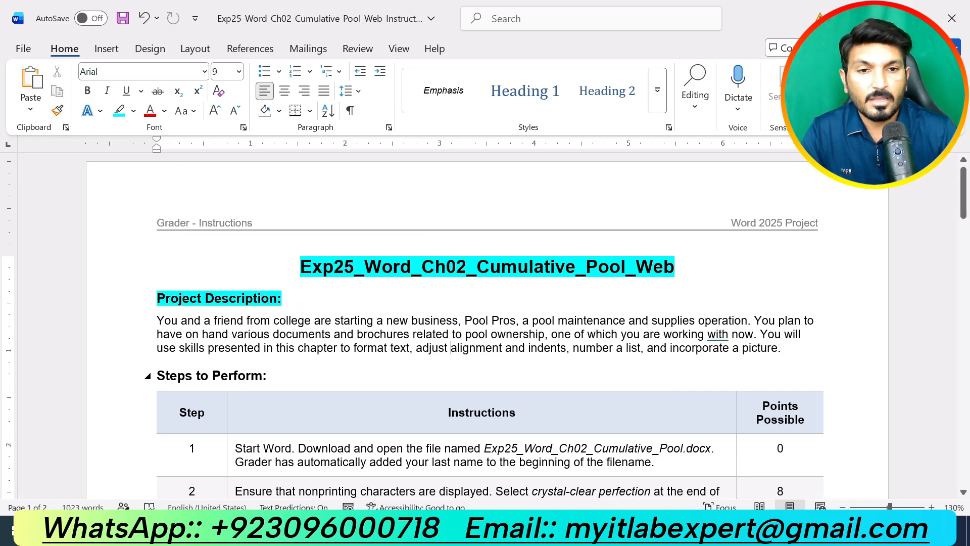
pyautogui.moveTo(789, 348); pyautogui.dragTo(157, 320)
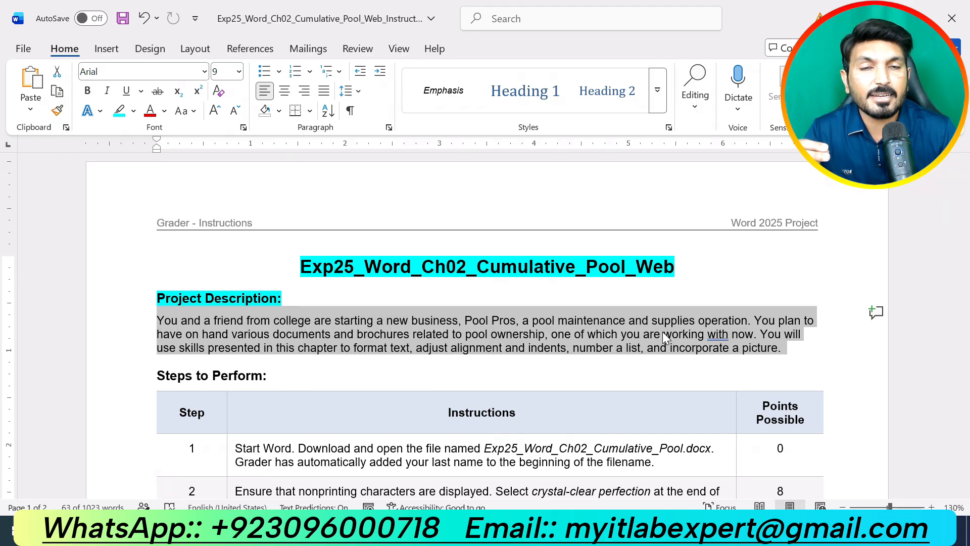
# Highlight the 'Steps to Perform:' heading in cyan and look over the steps table
pyautogui.moveTo(266, 375); pyautogui.dragTo(156, 375)
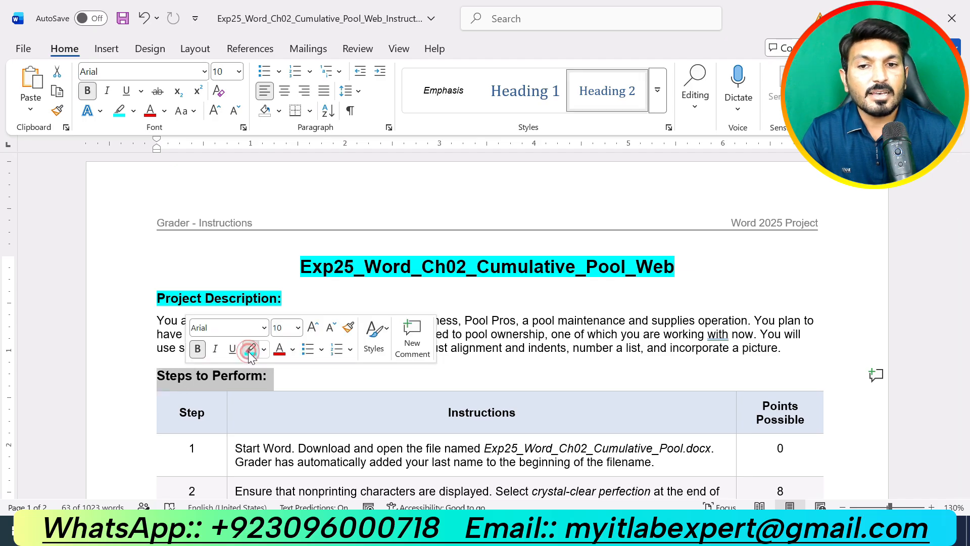
pyautogui.click(247, 351)
pyautogui.click(437, 374)
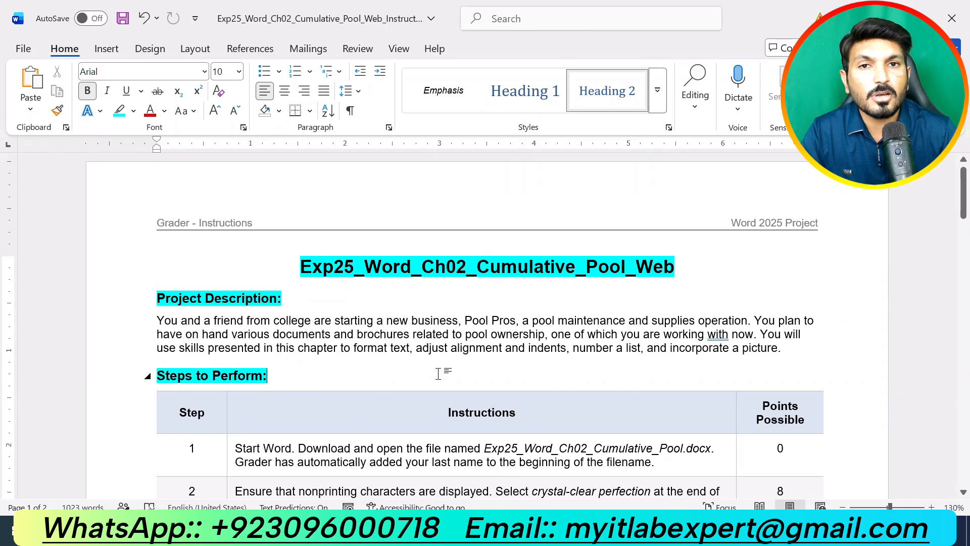
pyautogui.scroll(-20, 439, 374)
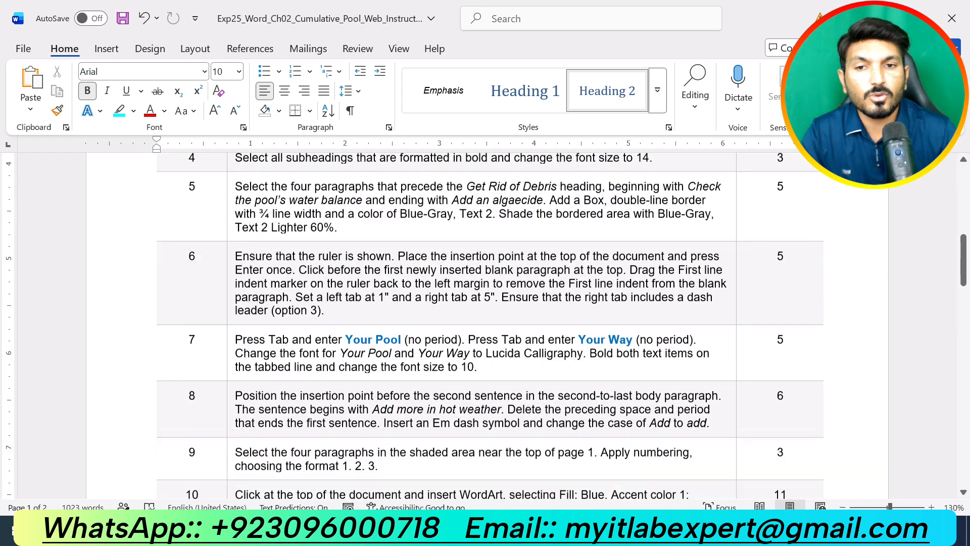
pyautogui.scroll(-7, 435, 370)
pyautogui.scroll(11, 435, 370)
pyautogui.scroll(18, 438, 374)
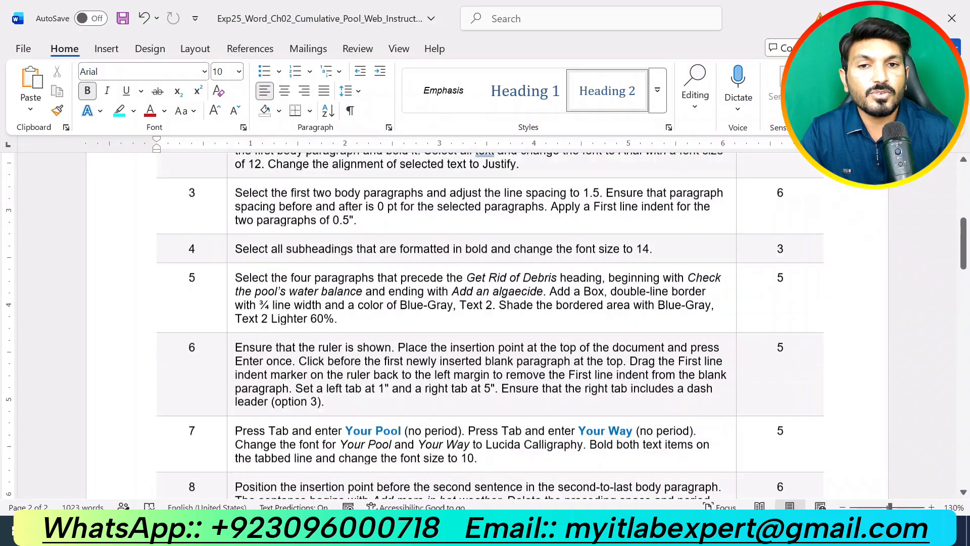
pyautogui.scroll(-2, 439, 374)
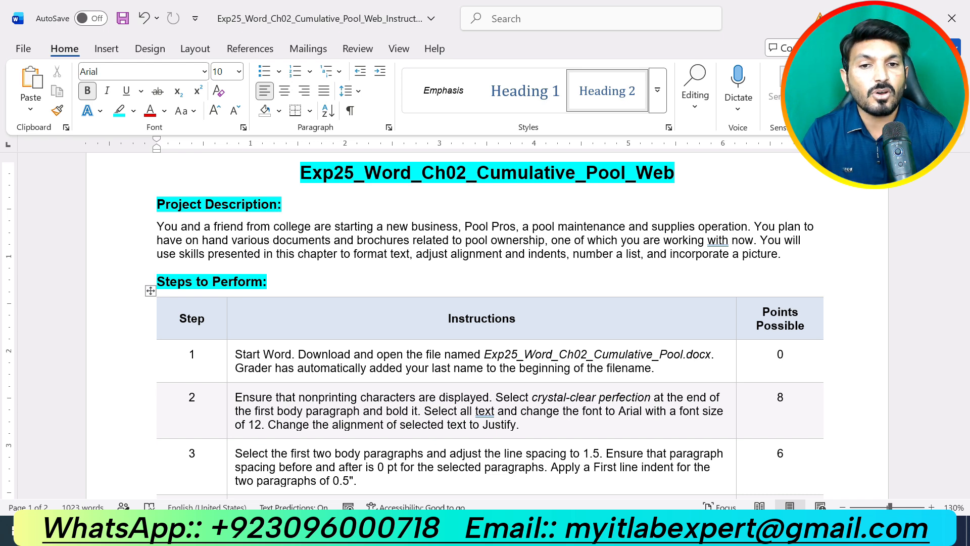
pyautogui.moveTo(655, 368); pyautogui.dragTo(236, 354)
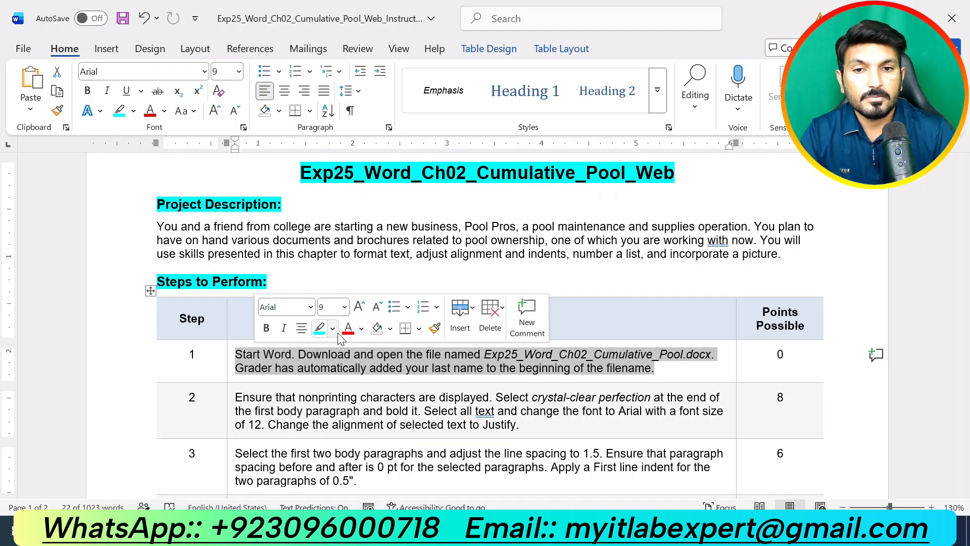
pyautogui.click(332, 329)
pyautogui.click(322, 377)
pyautogui.click(362, 368)
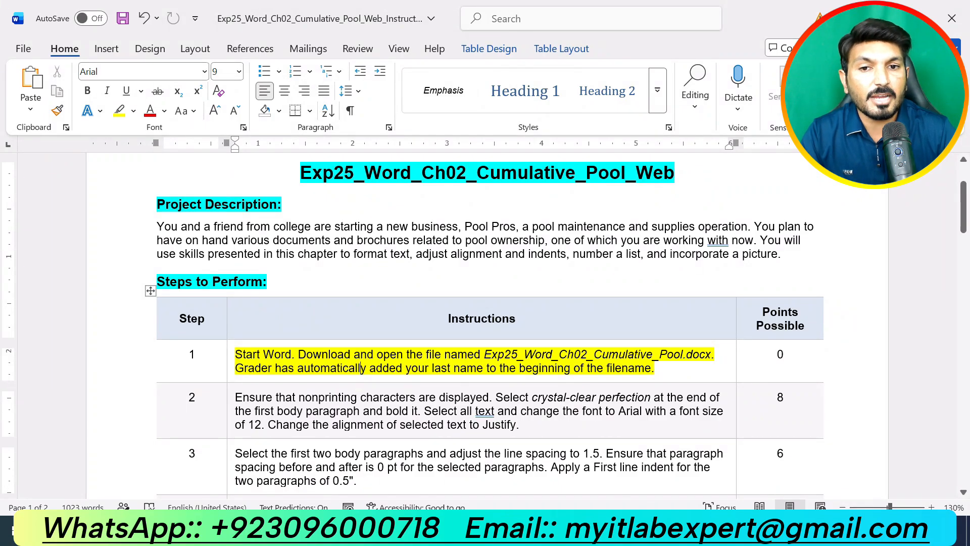
pyautogui.click(660, 368)
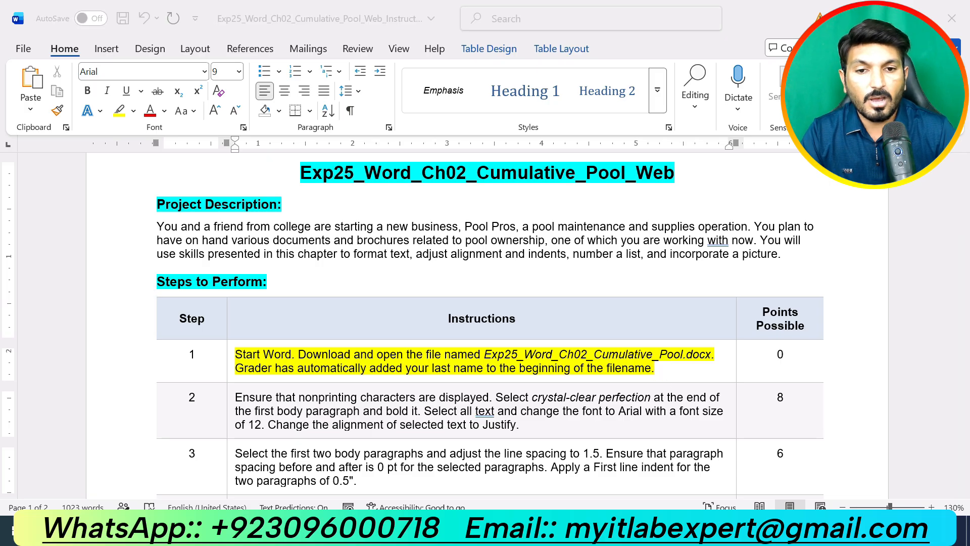
pyautogui.click(486, 477)
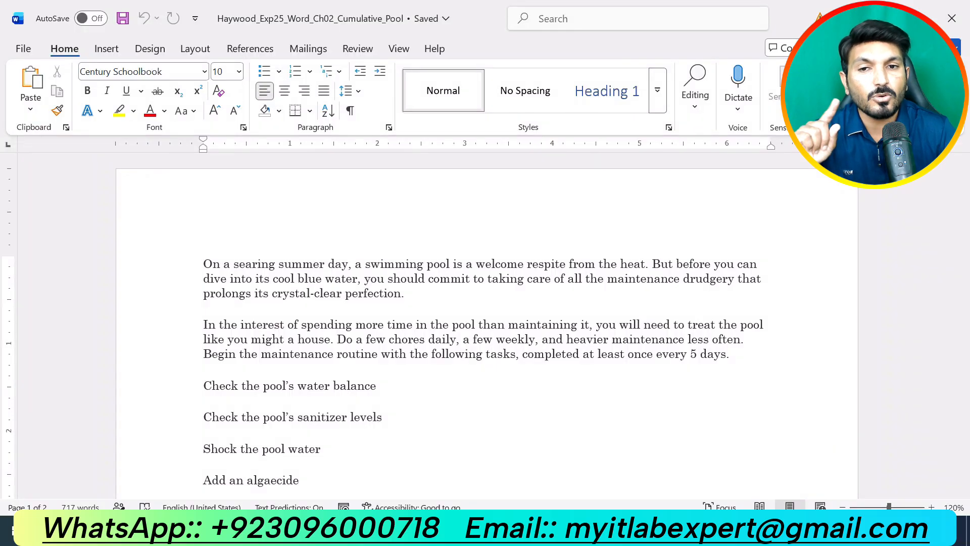
pyautogui.click(539, 530)
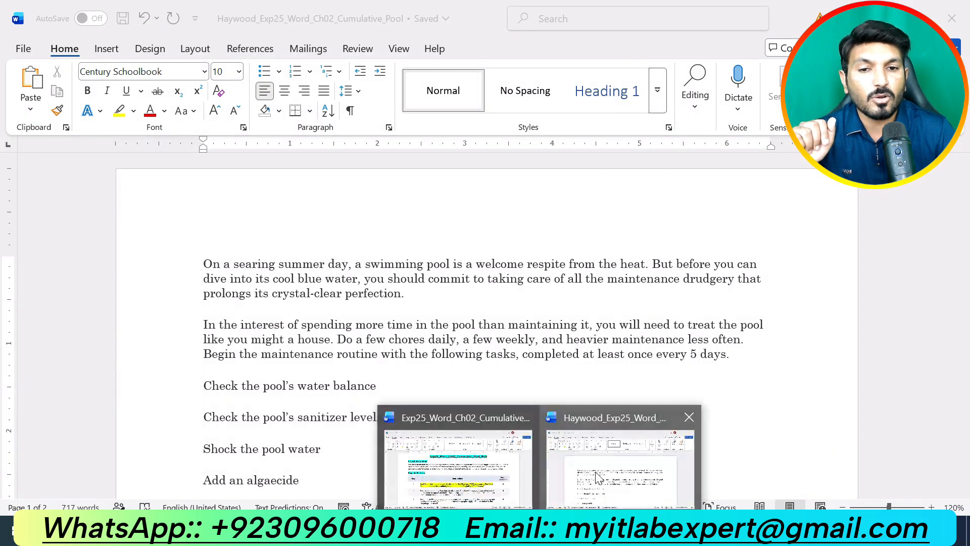
pyautogui.click(458, 467)
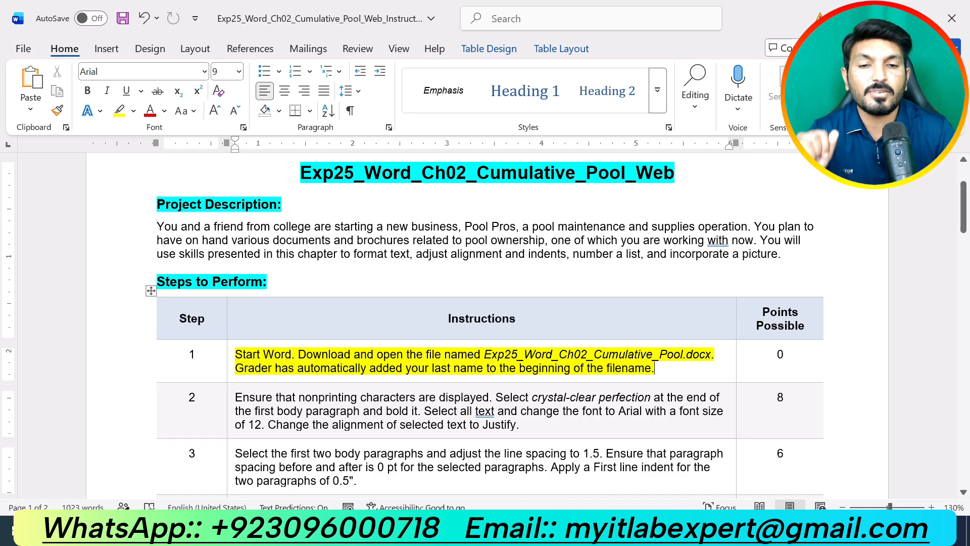
pyautogui.hotkey('ctrl', 'z')
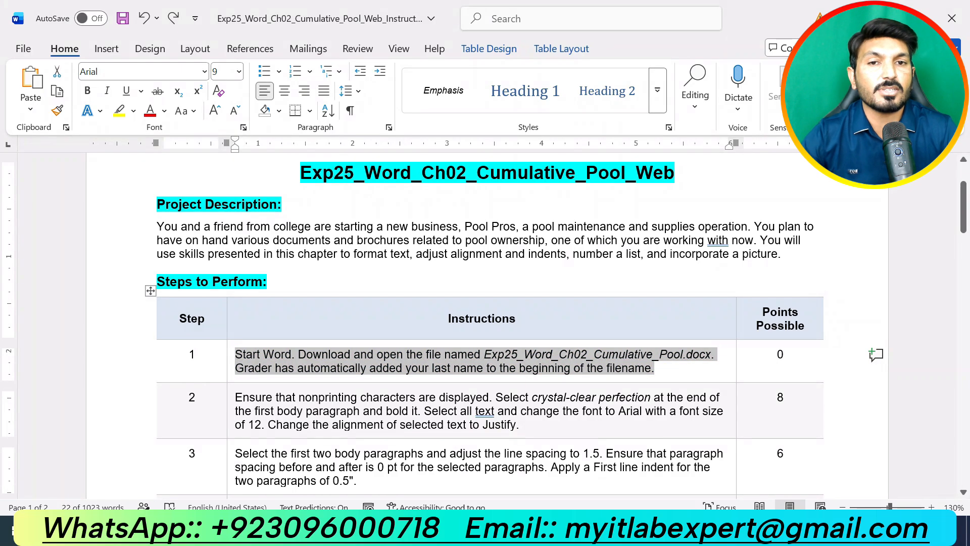
# Highlight step 2's instruction text in yellow, then bring up the Haywood pool document
pyautogui.moveTo(524, 427); pyautogui.dragTo(237, 400)
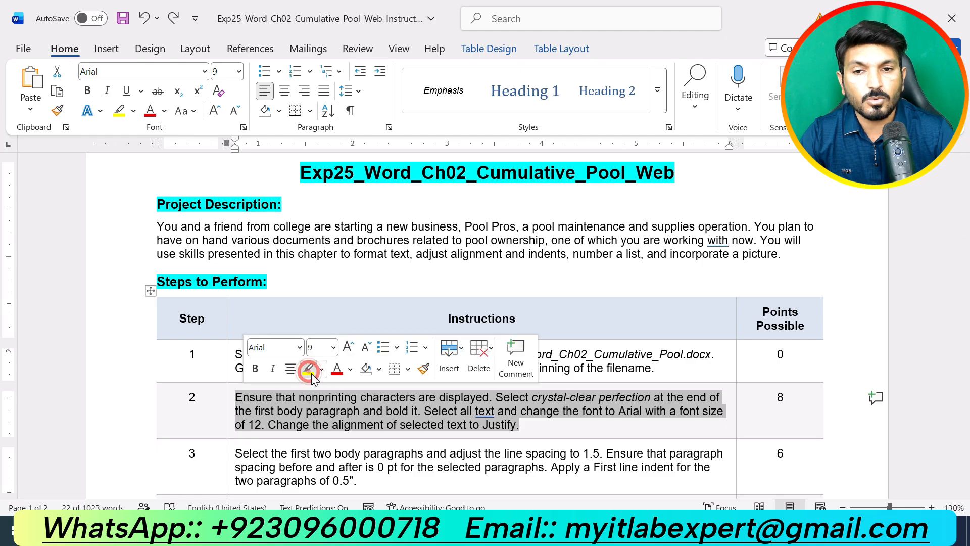
pyautogui.click(309, 370)
pyautogui.click(443, 424)
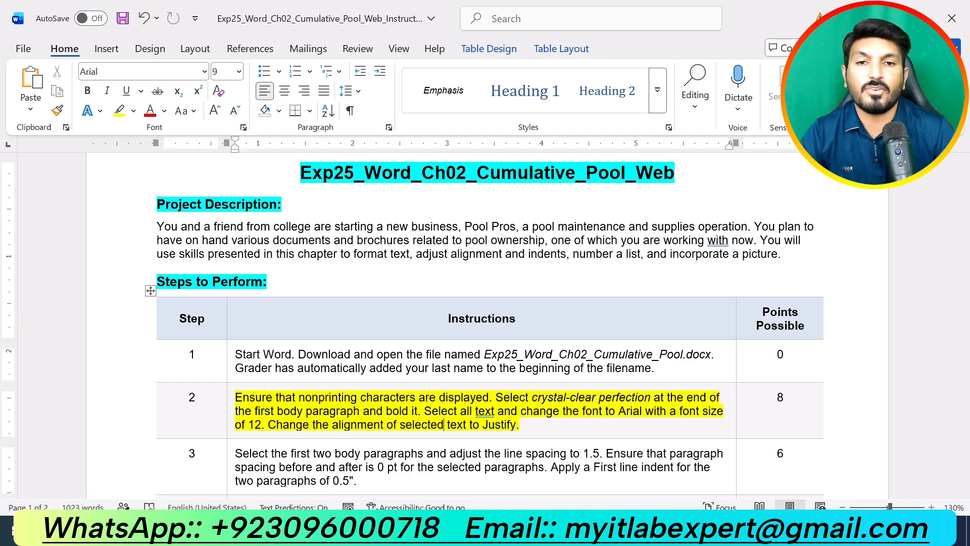
pyautogui.click(539, 531)
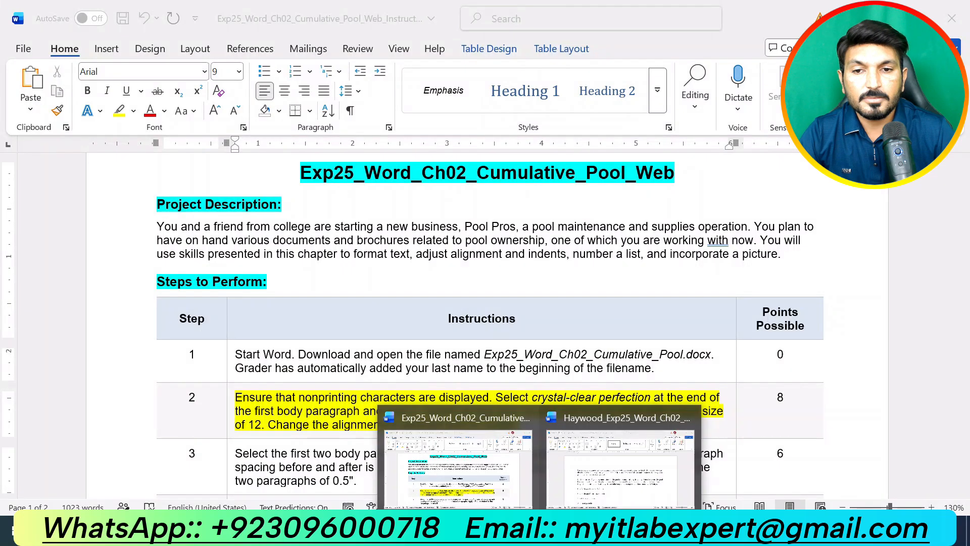
pyautogui.click(617, 472)
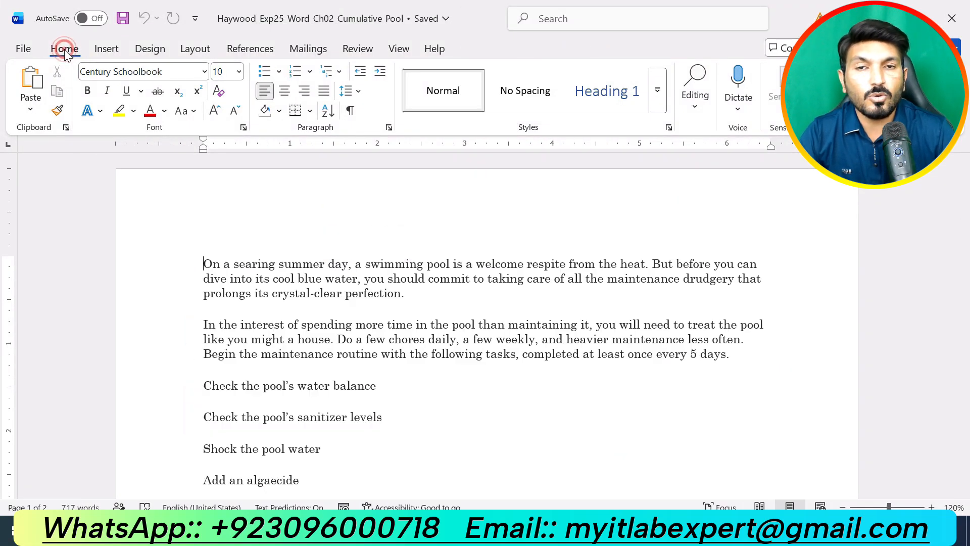
# Show nonprinting characters and bold 'crystal-clear perfection' at the end of the first paragraph
pyautogui.click(351, 112)
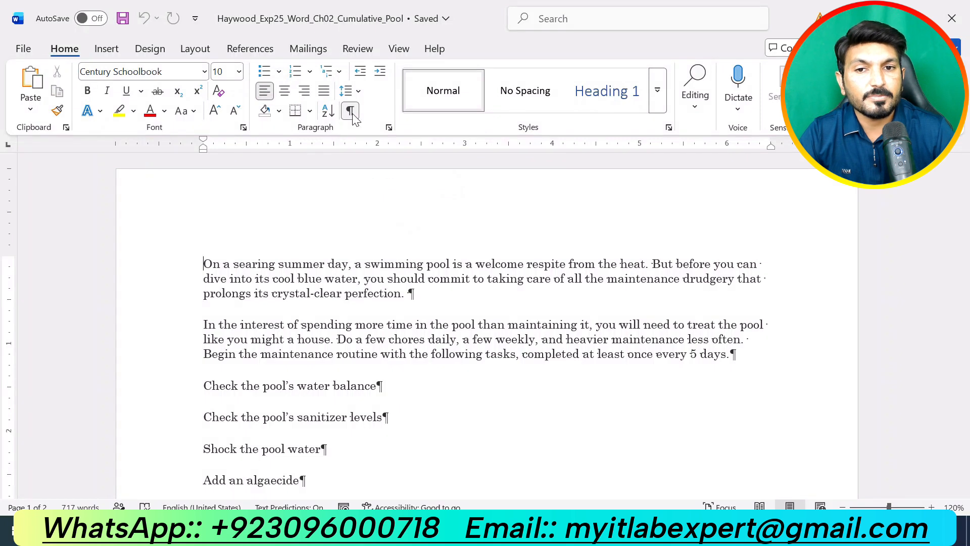
pyautogui.moveTo(272, 293); pyautogui.dragTo(402, 293)
pyautogui.moveTo(272, 293); pyautogui.dragTo(401, 294)
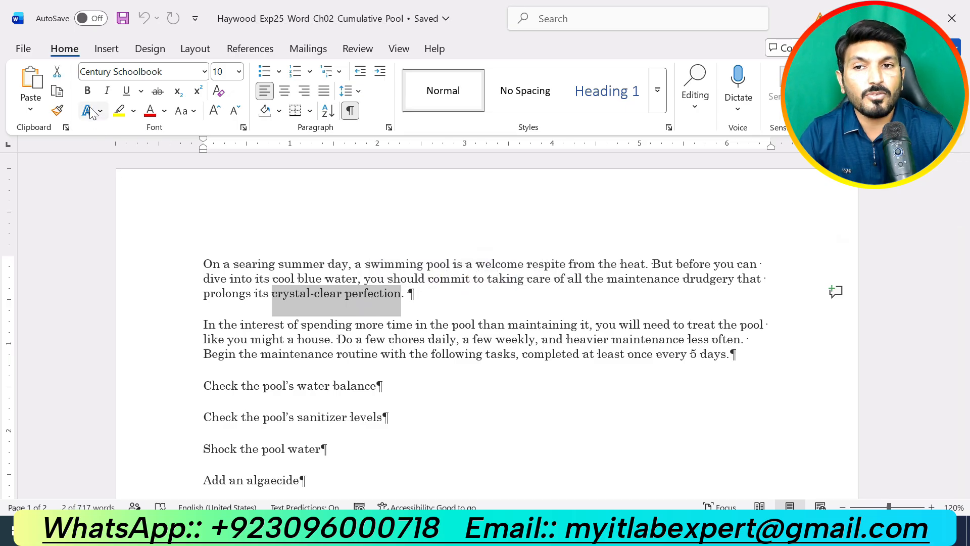
pyautogui.click(87, 90)
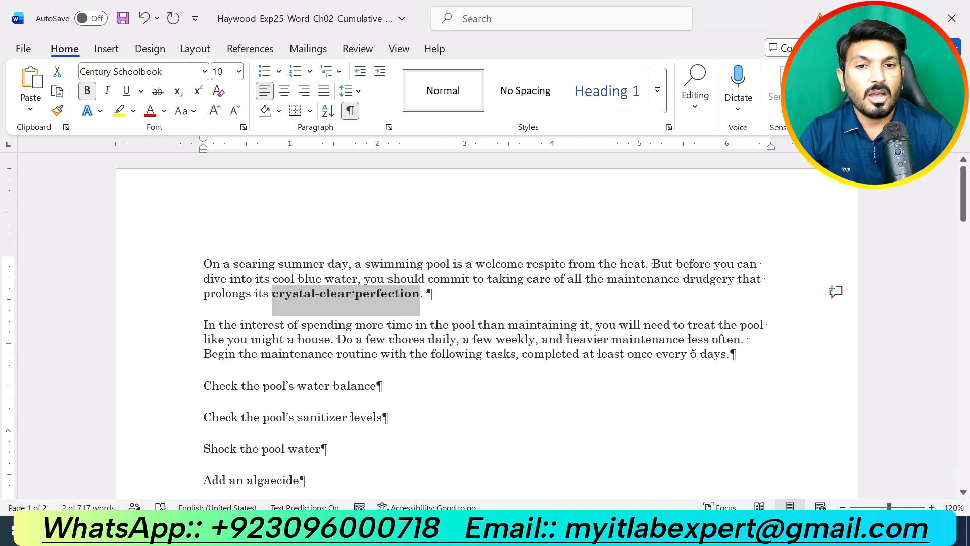
pyautogui.click(510, 302)
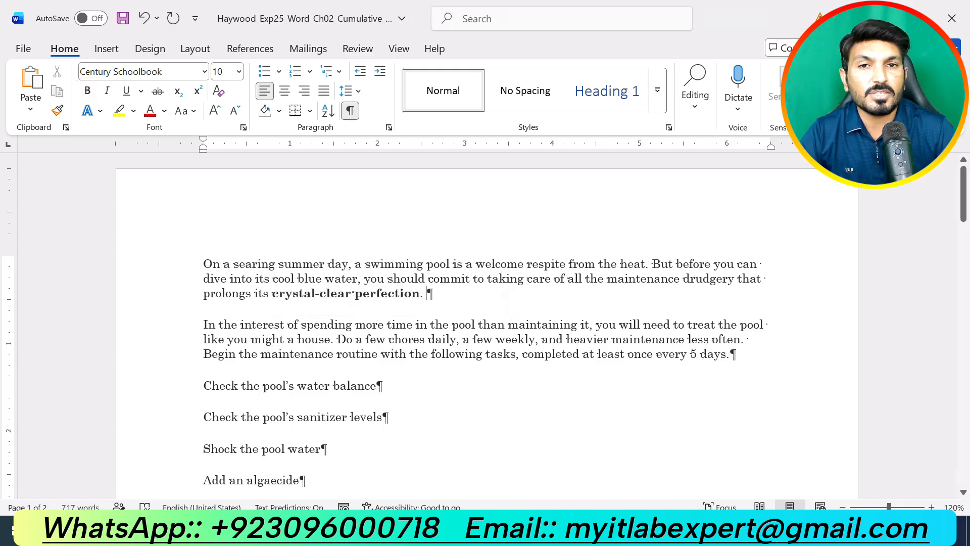
pyautogui.hotkey('ctrl', 'a')
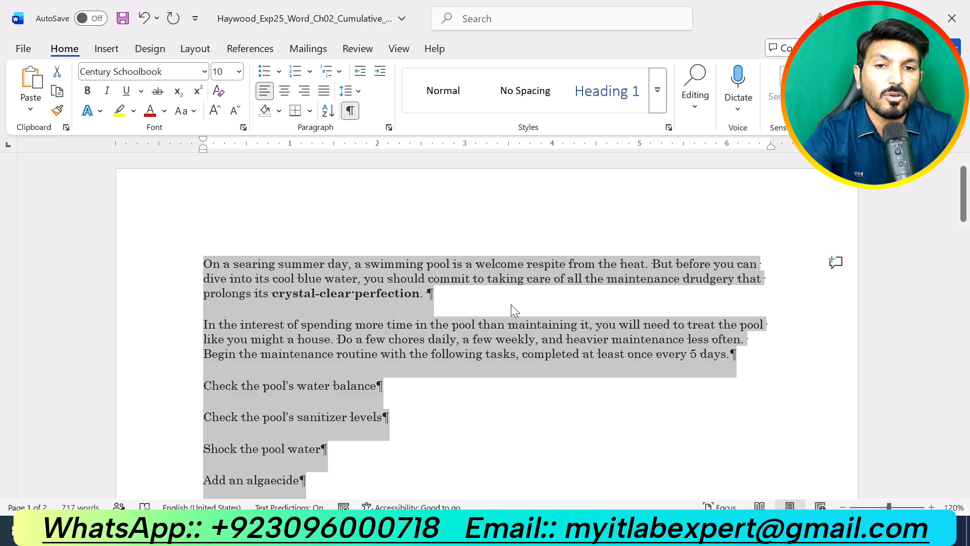
# Change all the pool document text to Arial 12
pyautogui.click(204, 72)
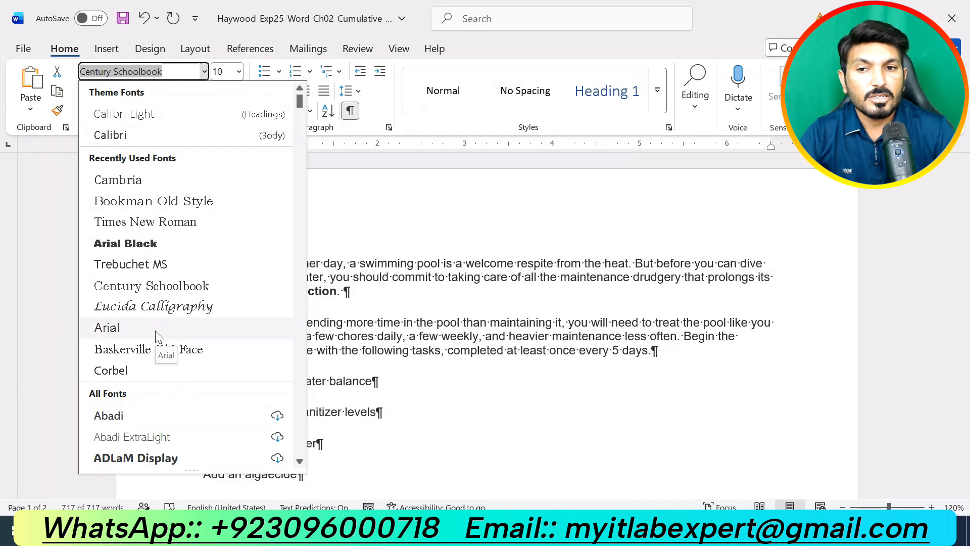
pyautogui.click(156, 331)
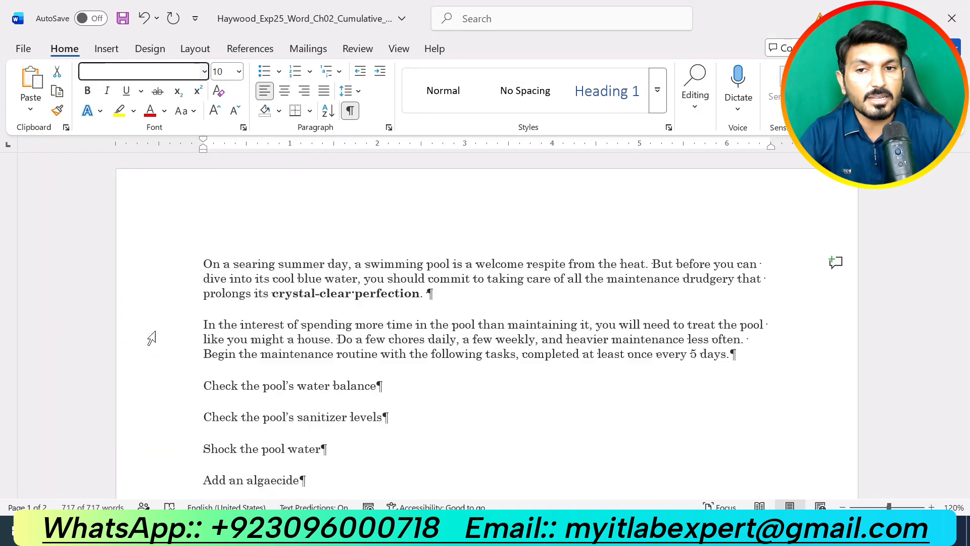
pyautogui.click(239, 71)
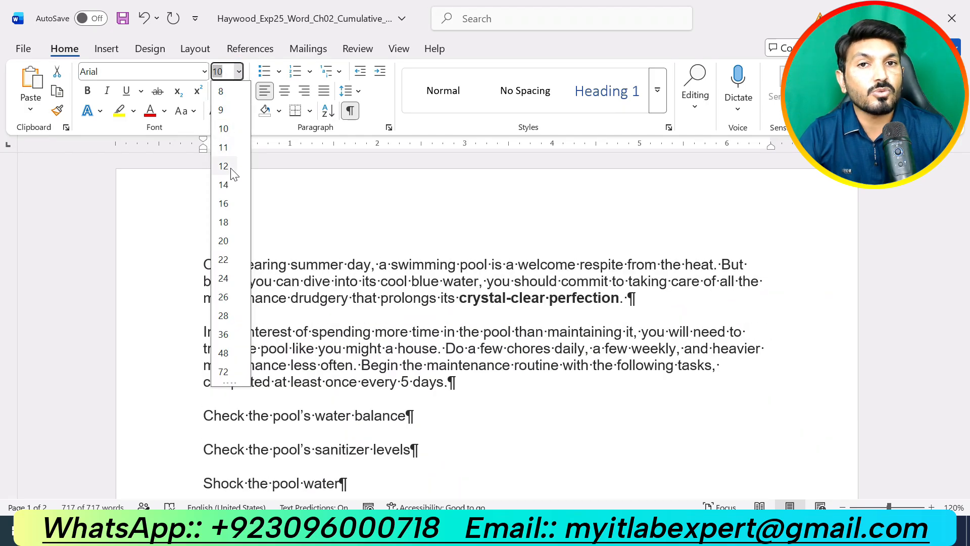
pyautogui.click(230, 168)
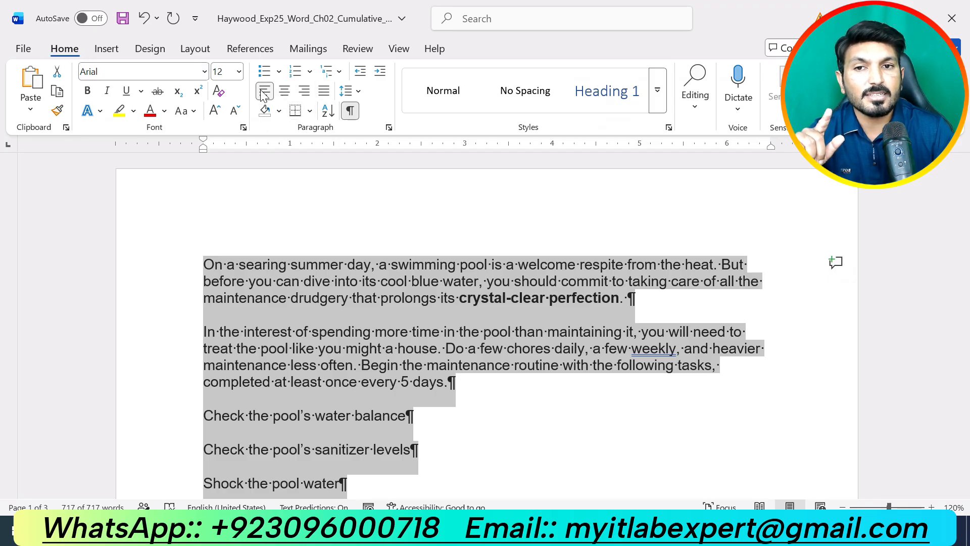
# Justify all the selected body text
pyautogui.click(324, 94)
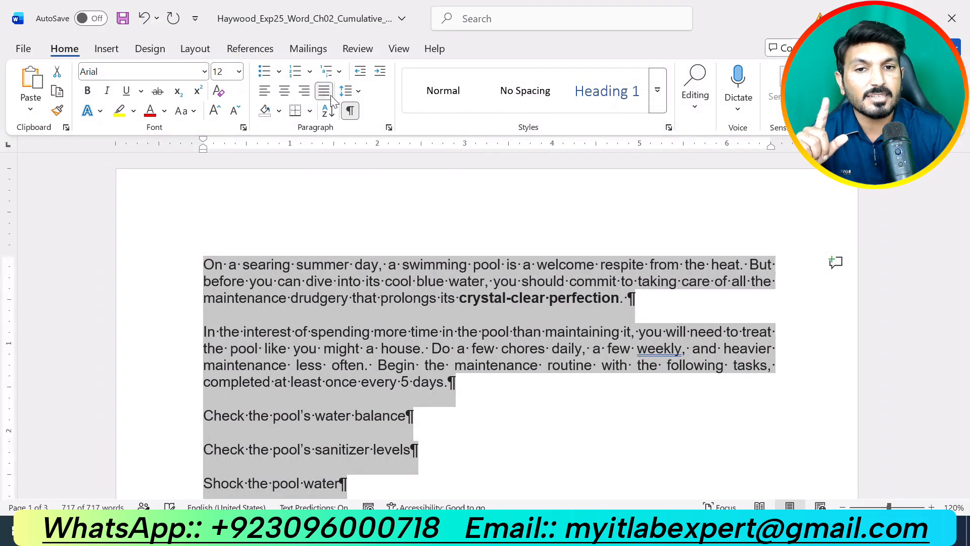
pyautogui.scroll(-4, 534, 383)
pyautogui.scroll(-4, 534, 377)
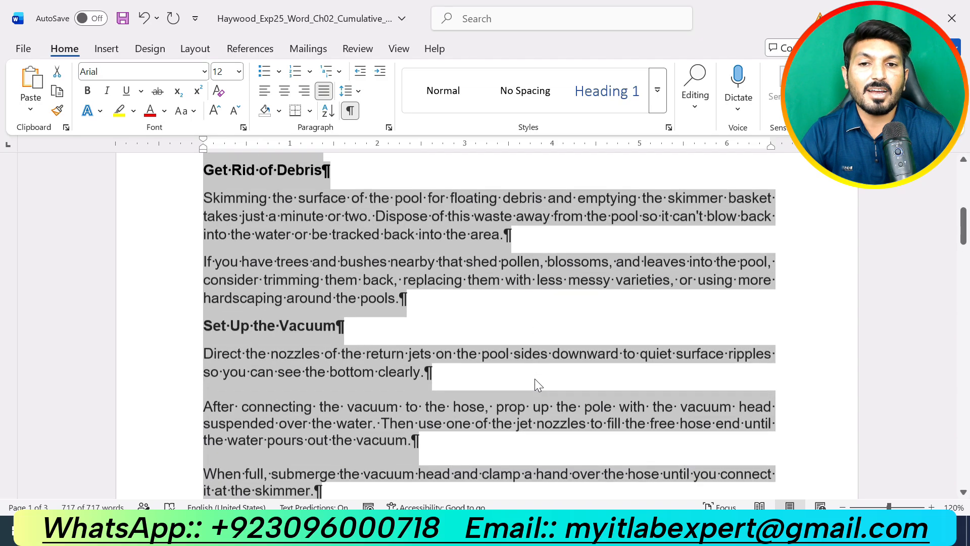
pyautogui.scroll(7, 534, 379)
pyautogui.click(534, 378)
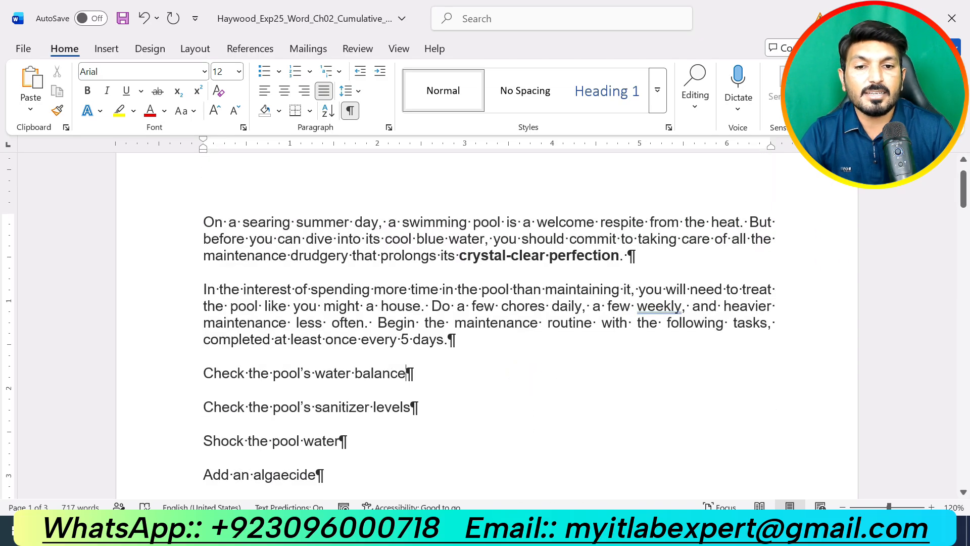
pyautogui.click(539, 533)
# In the instructions, undo step 2's highlight and highlight step 3 in yellow
pyautogui.click(524, 495)
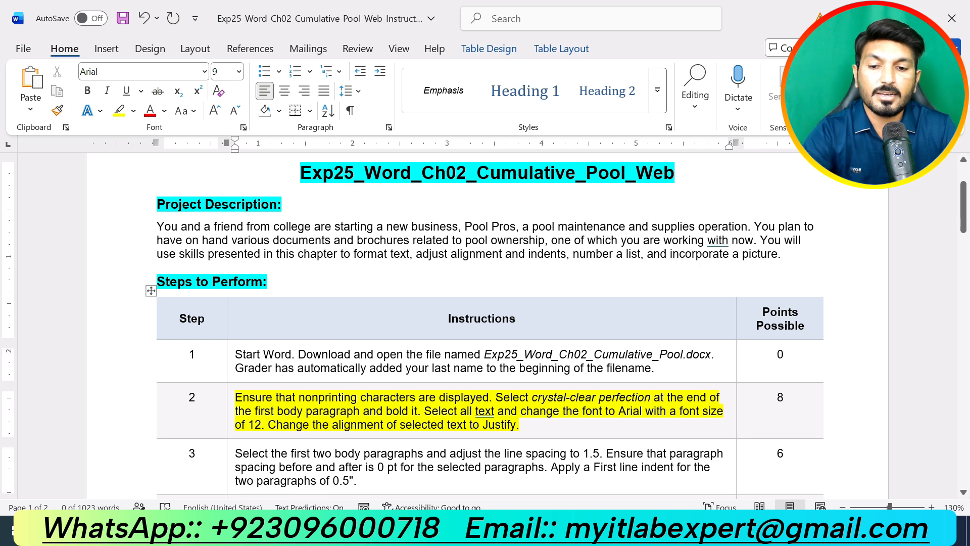
pyautogui.hotkey('ctrl', 'z')
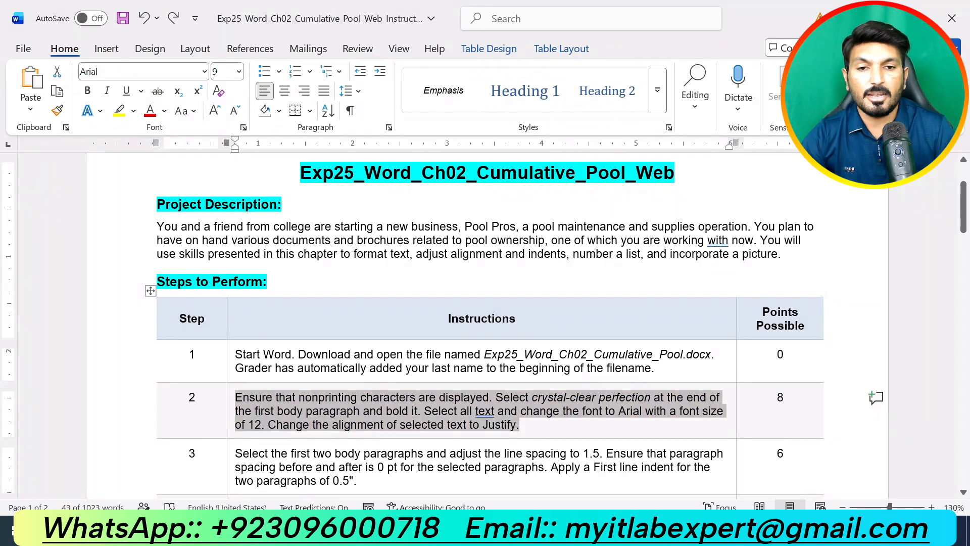
pyautogui.moveTo(360, 481); pyautogui.dragTo(236, 453)
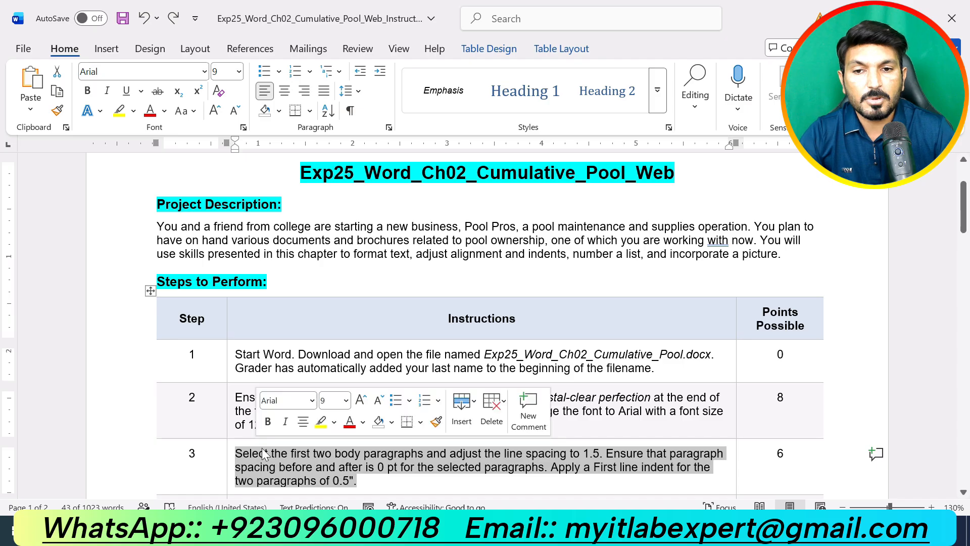
pyautogui.click(320, 421)
pyautogui.click(388, 466)
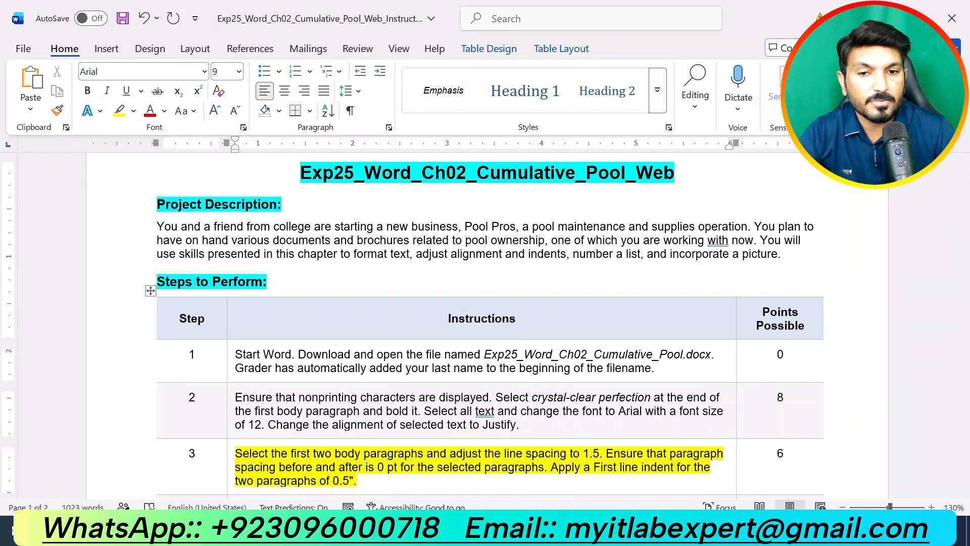
# Return to the pool maintenance document with the cursor after 'days.'
pyautogui.scroll(-3, 485, 323)
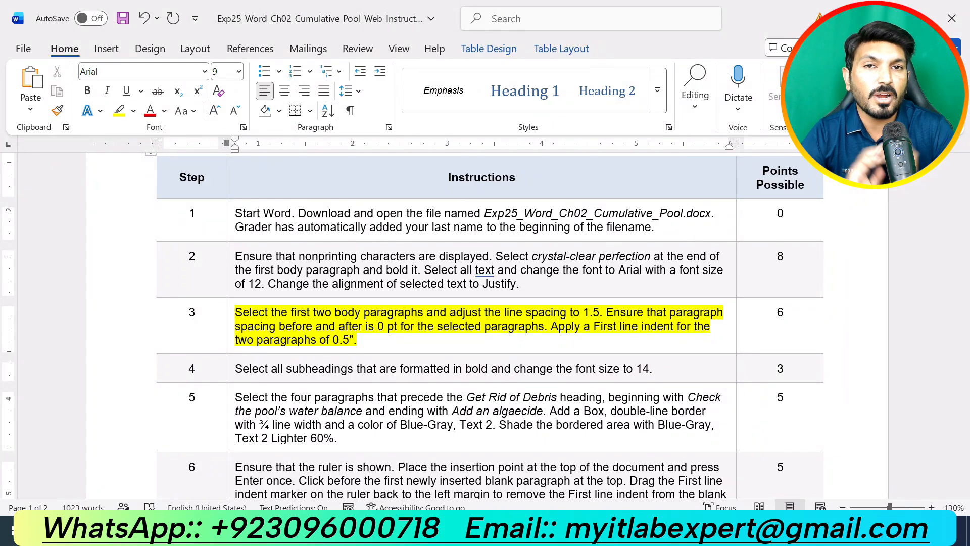
pyautogui.scroll(1, 481, 326)
pyautogui.click(539, 529)
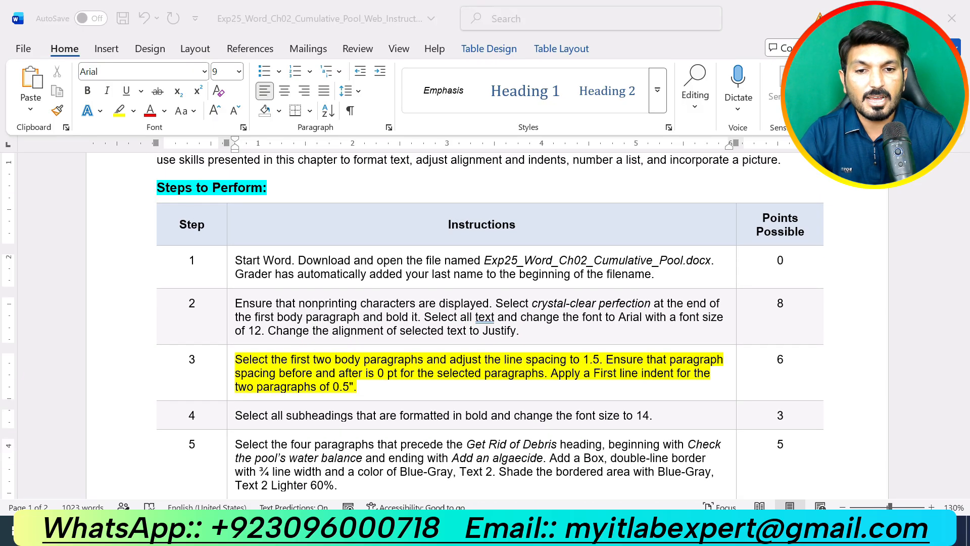
pyautogui.click(581, 464)
pyautogui.click(466, 340)
# Set the first two paragraphs to 1.5 line spacing with 0 pt before and after
pyautogui.moveTo(466, 340); pyautogui.dragTo(203, 221)
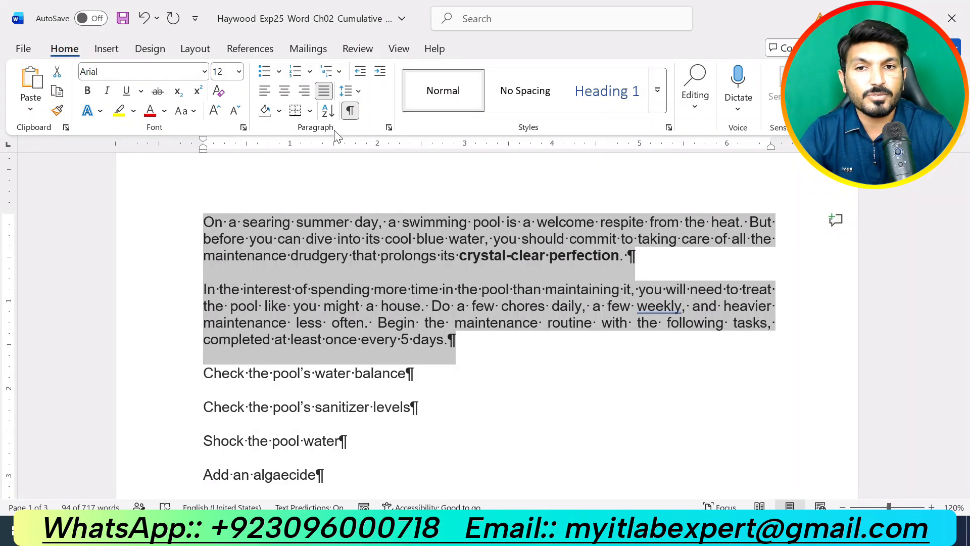
pyautogui.click(357, 92)
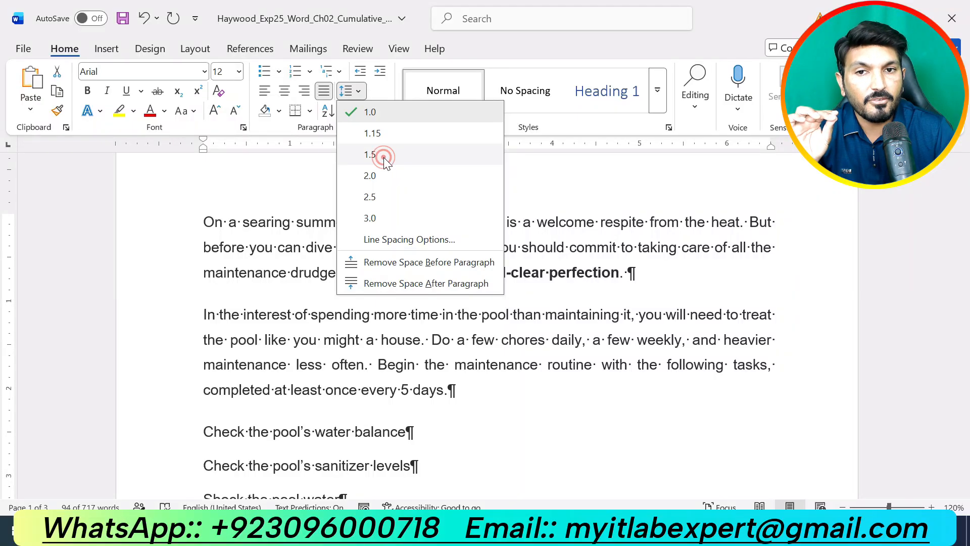
pyautogui.click(384, 157)
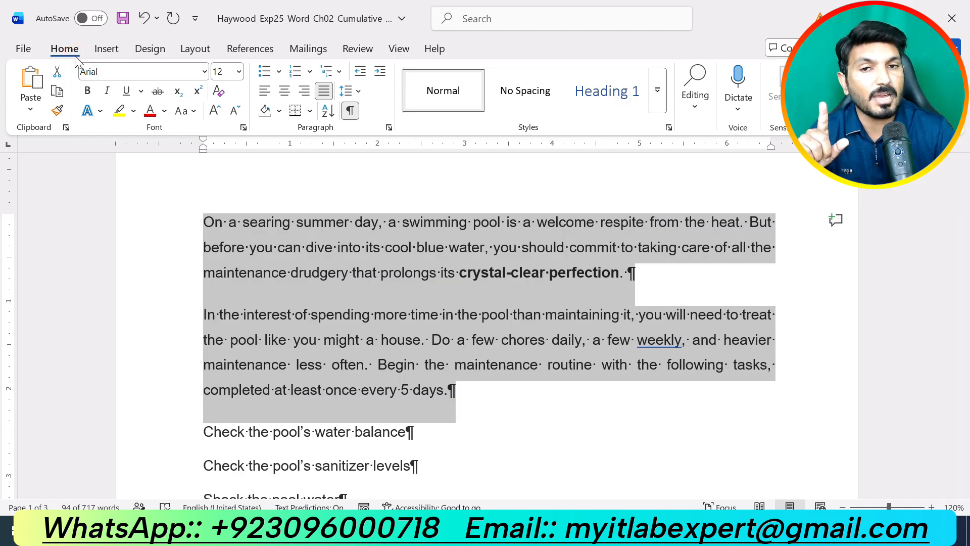
pyautogui.click(388, 128)
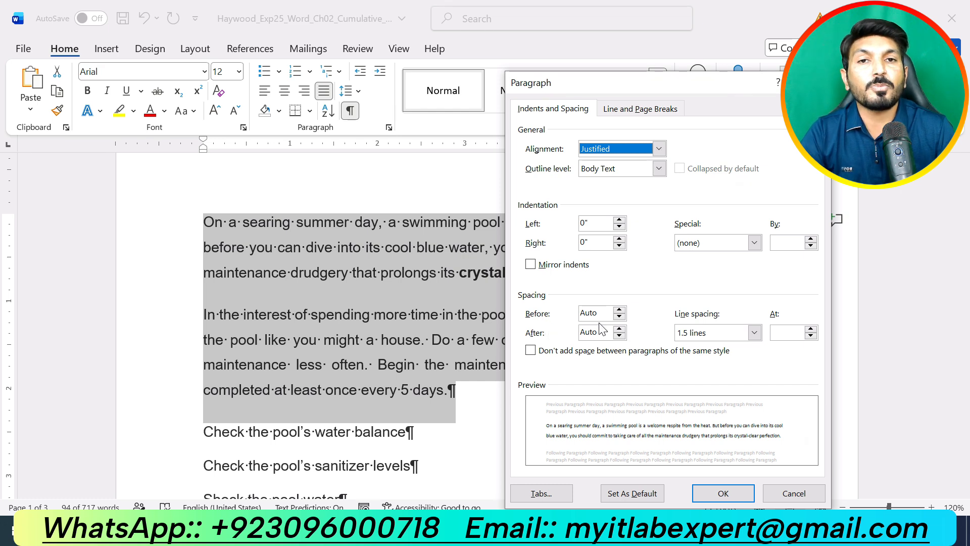
pyautogui.click(619, 317)
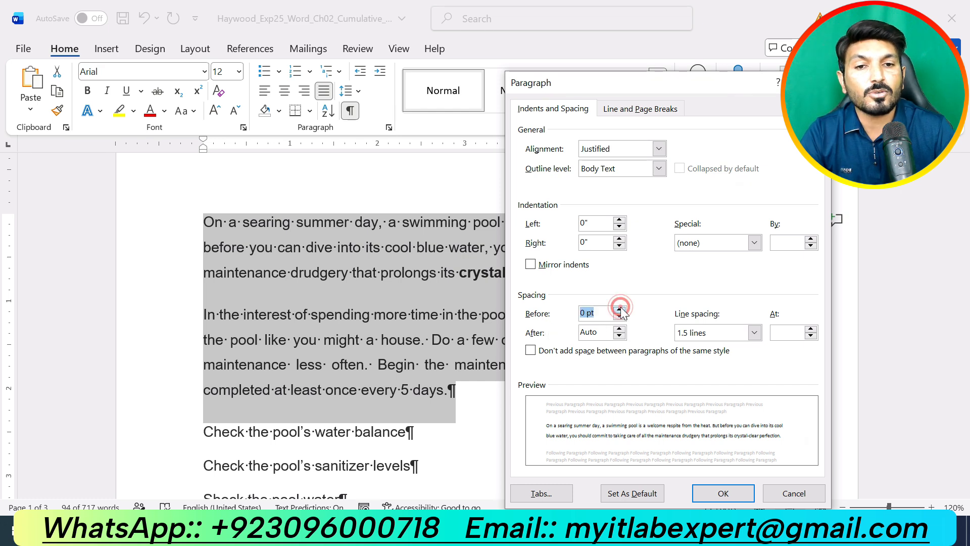
pyautogui.click(620, 336)
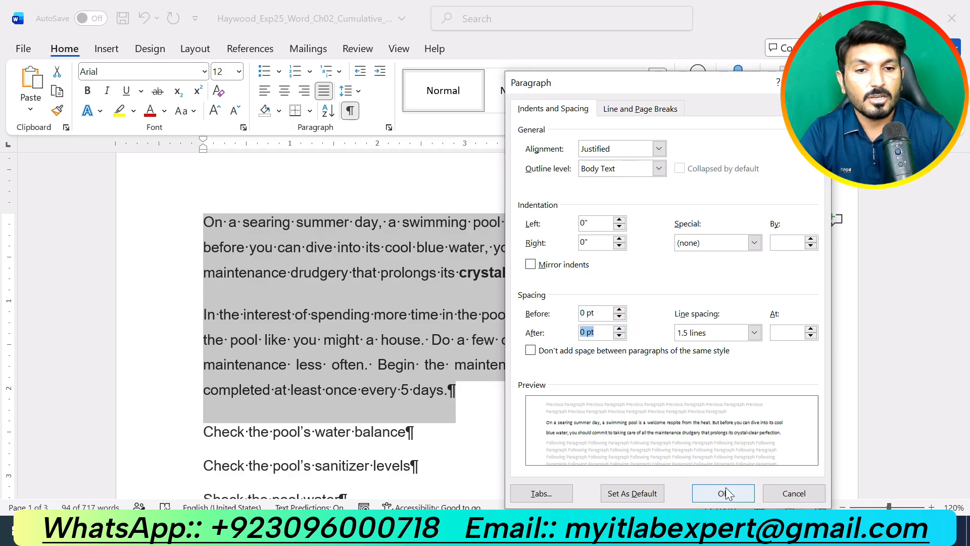
pyautogui.click(723, 493)
pyautogui.click(478, 390)
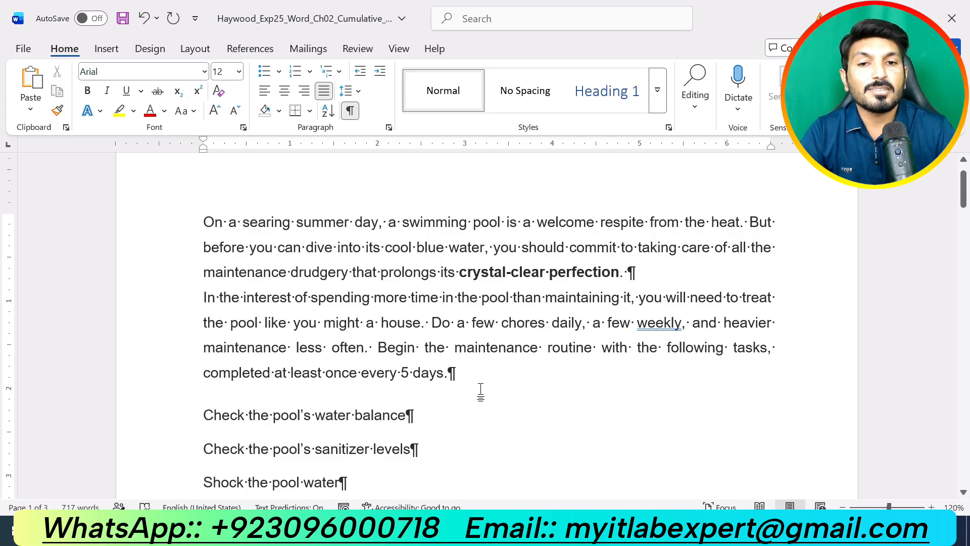
# Give the two opening paragraphs a First line special indent of 0.5"
pyautogui.click(469, 375)
pyautogui.moveTo(468, 375); pyautogui.dragTo(206, 222)
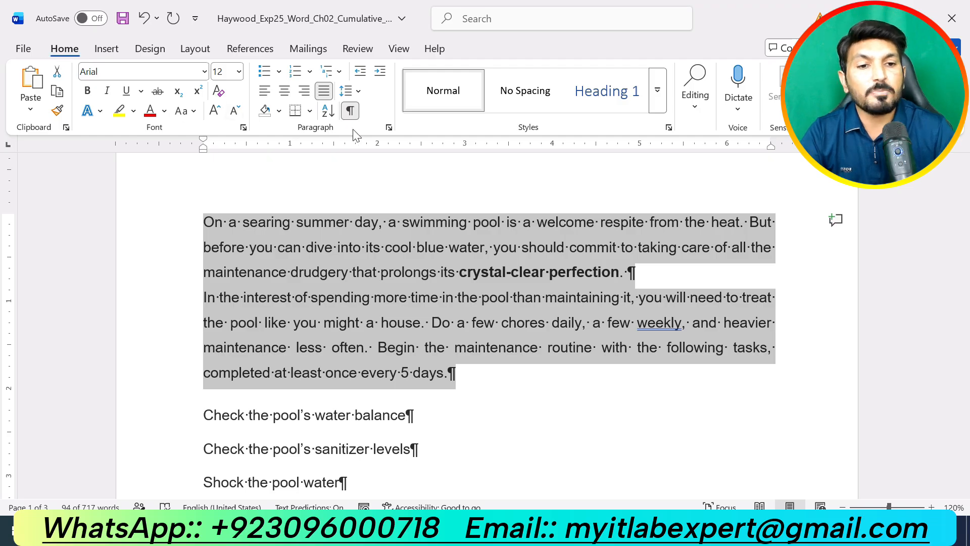
pyautogui.click(388, 128)
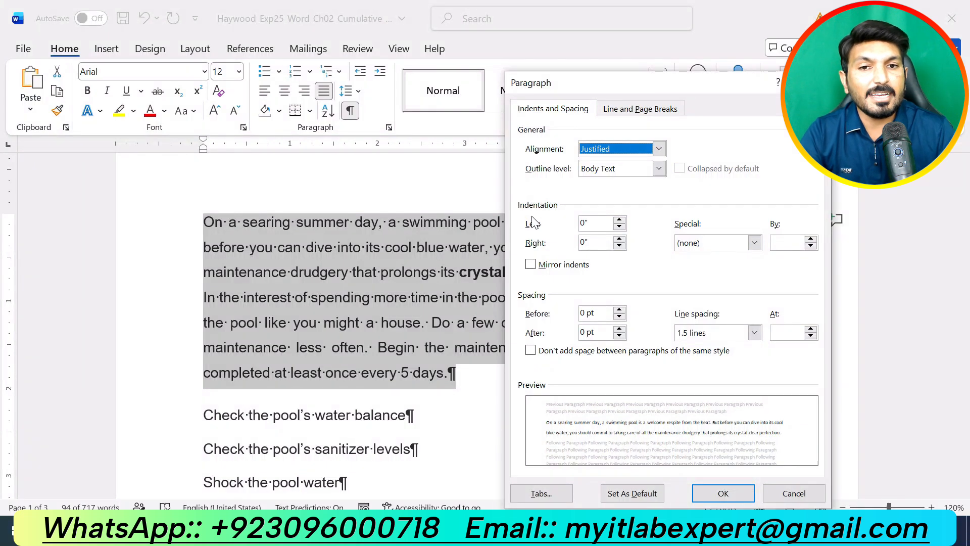
pyautogui.click(755, 244)
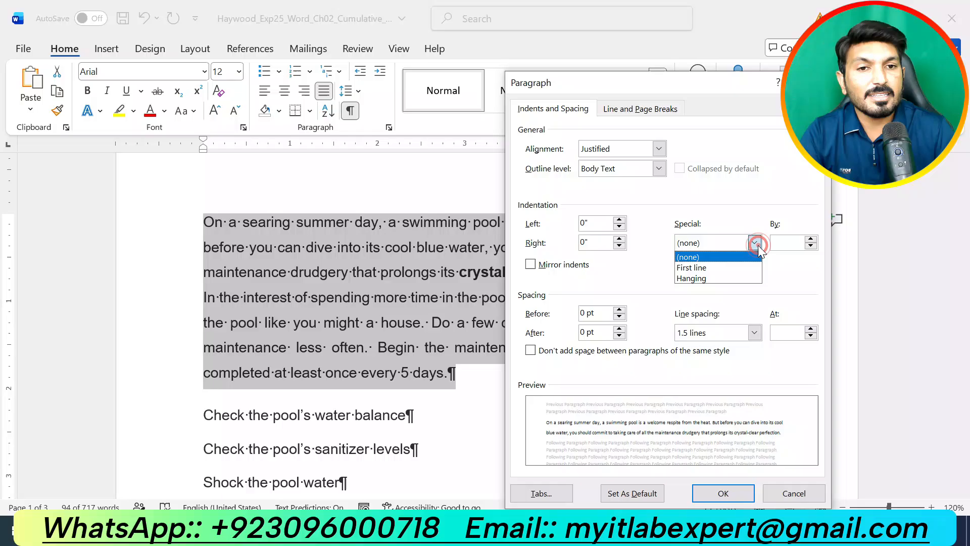
pyautogui.click(693, 268)
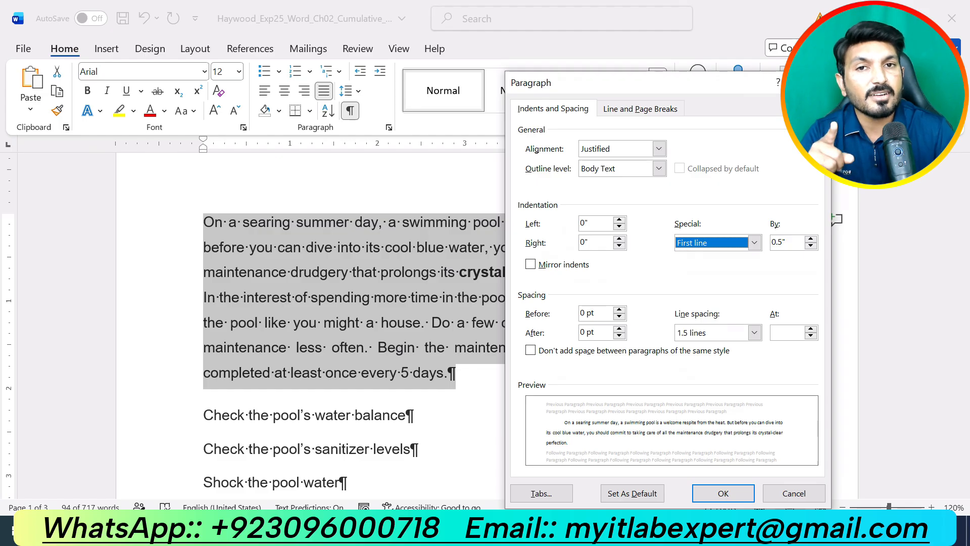
pyautogui.click(720, 495)
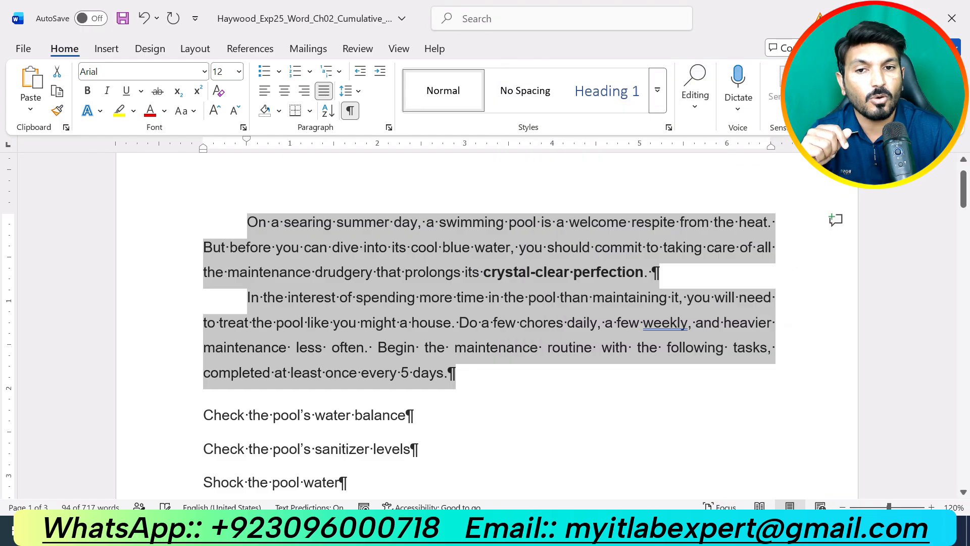
pyautogui.click(532, 417)
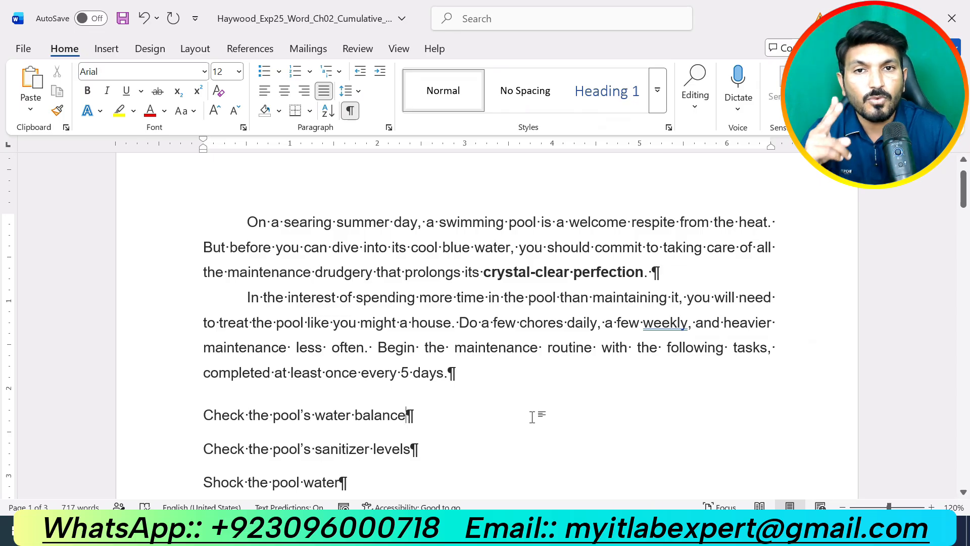
# In the instructions, highlight step 4, the subheadings font-size task, in yellow instead of step 3
pyautogui.click(538, 531)
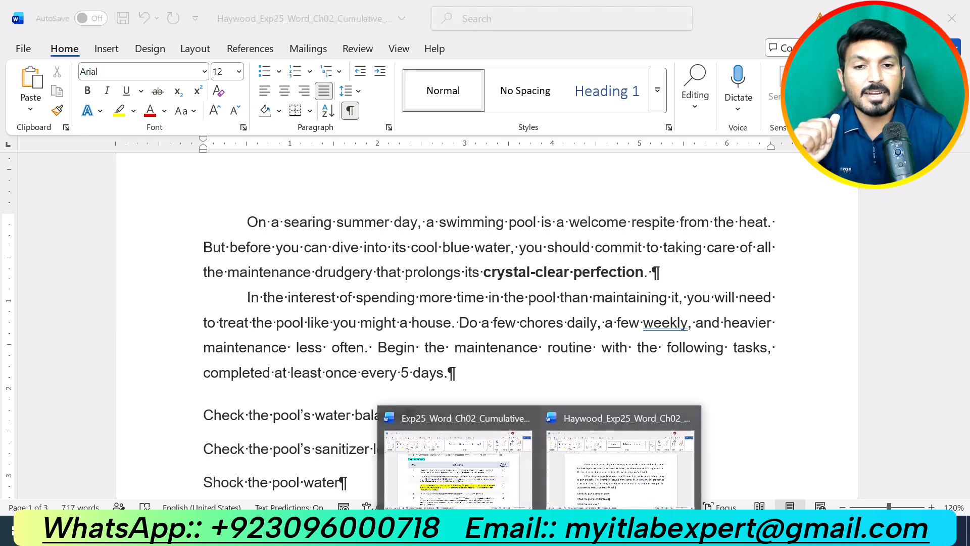
pyautogui.click(507, 478)
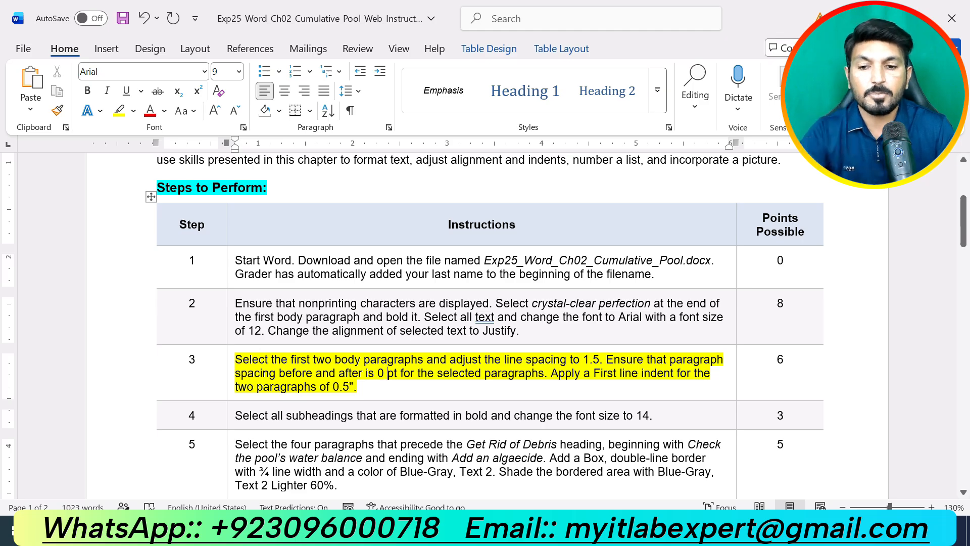
pyautogui.tripleClick(472, 397)
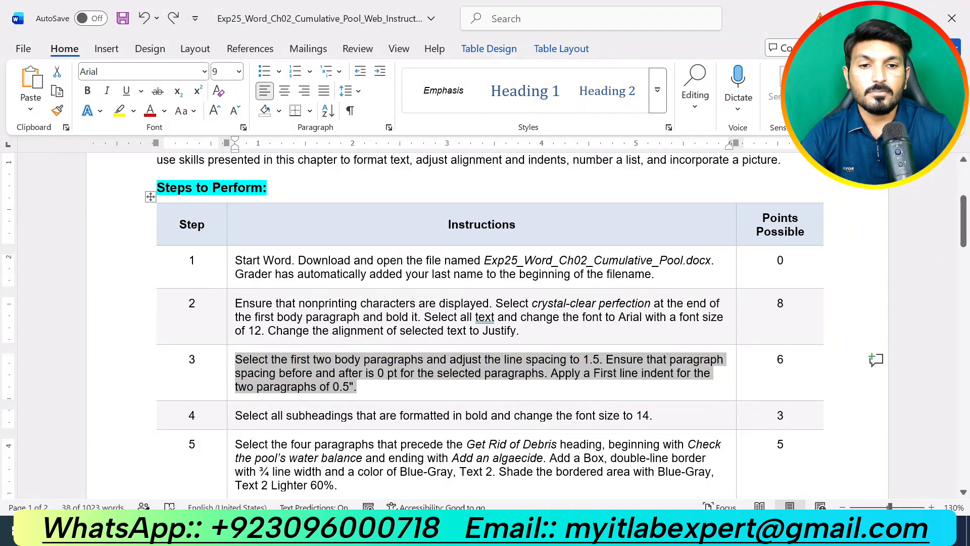
pyautogui.click(671, 415)
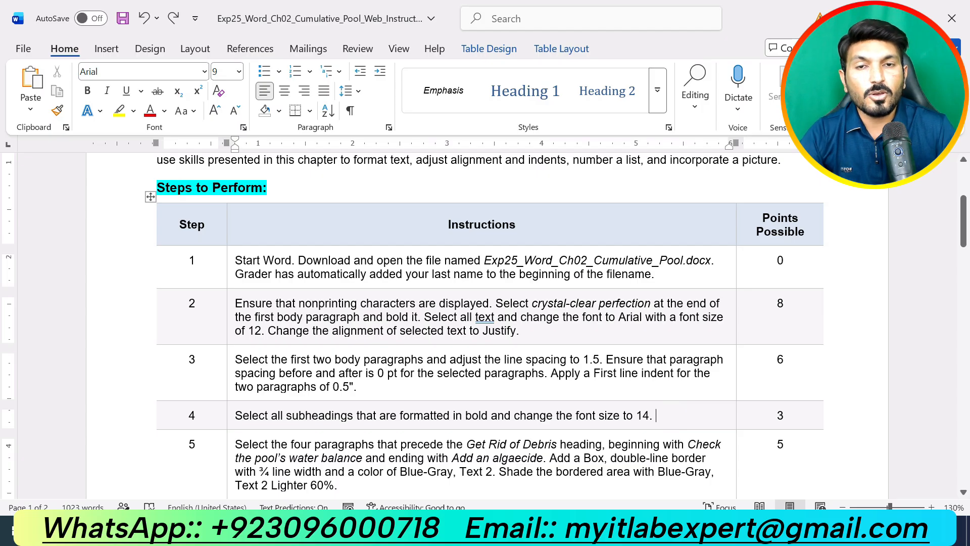
pyautogui.moveTo(657, 415); pyautogui.dragTo(235, 415)
pyautogui.click(315, 389)
pyautogui.click(430, 416)
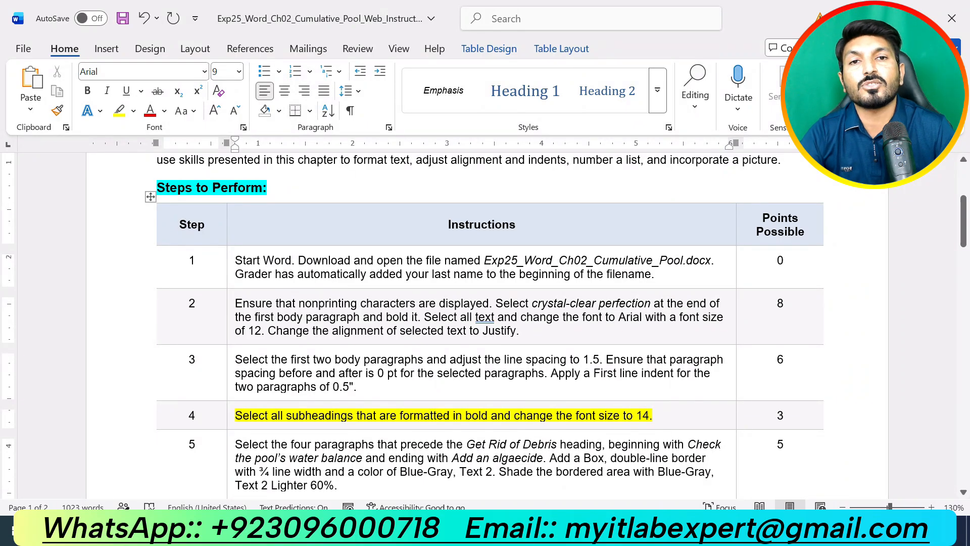
pyautogui.click(541, 531)
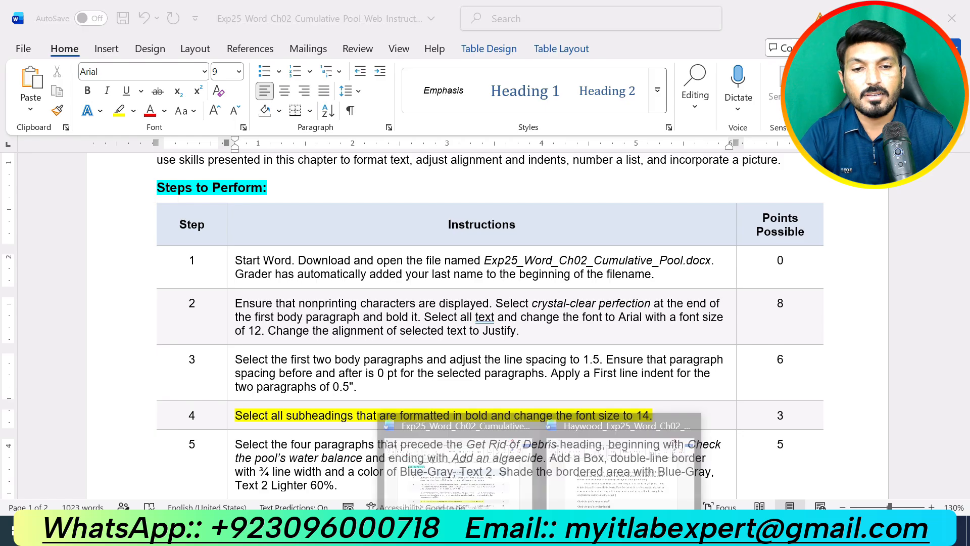
# In the pool document, multi-select the bold subheadings from Get Rid of Debris through Add Chlorine to the System
pyautogui.click(611, 457)
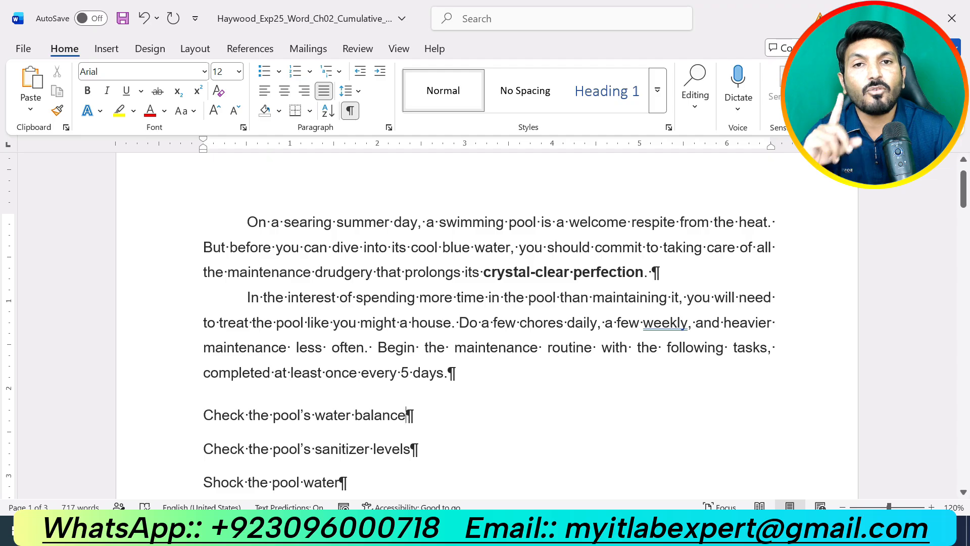
pyautogui.scroll(-5, 406, 413)
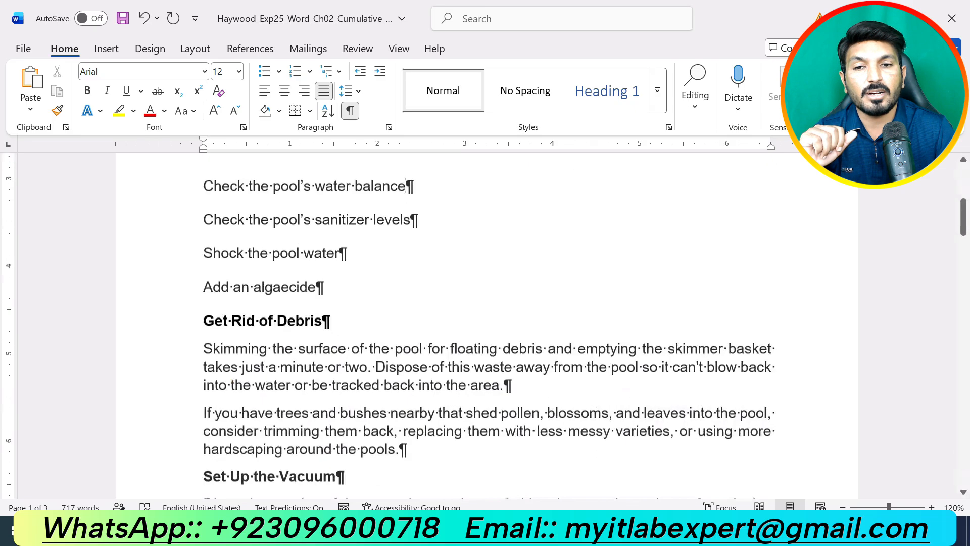
pyautogui.moveTo(333, 252); pyautogui.dragTo(203, 252)
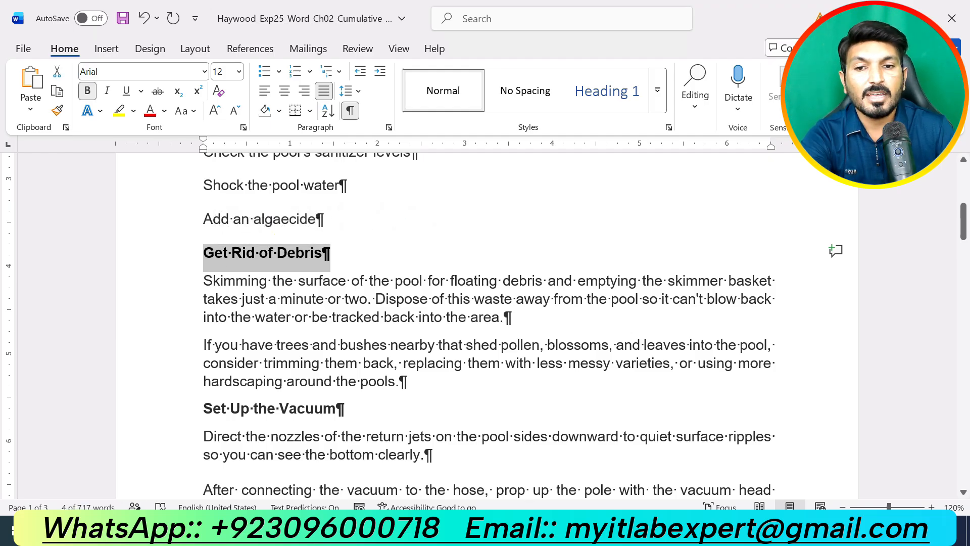
pyautogui.moveTo(357, 408); pyautogui.dragTo(203, 408)
pyautogui.scroll(-5, 412, 408)
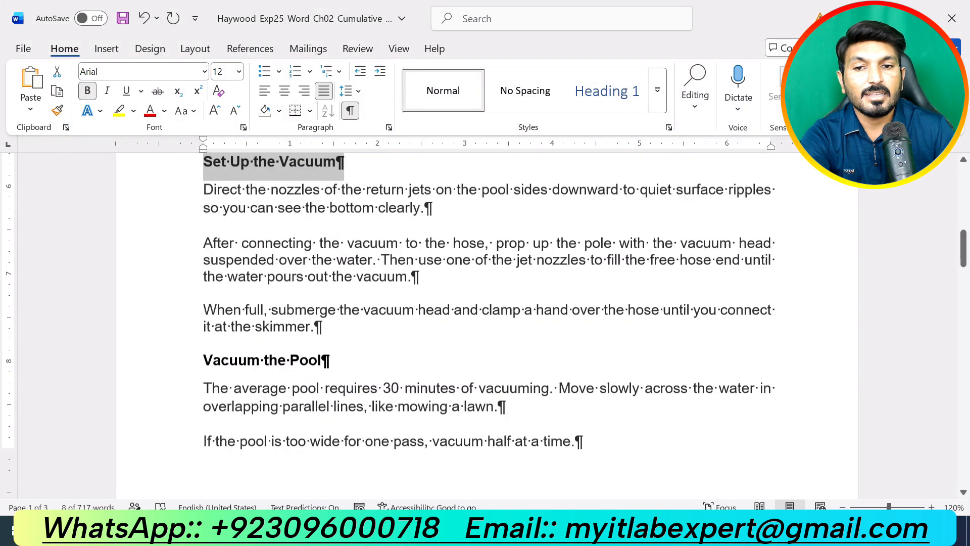
pyautogui.moveTo(346, 356); pyautogui.dragTo(203, 356)
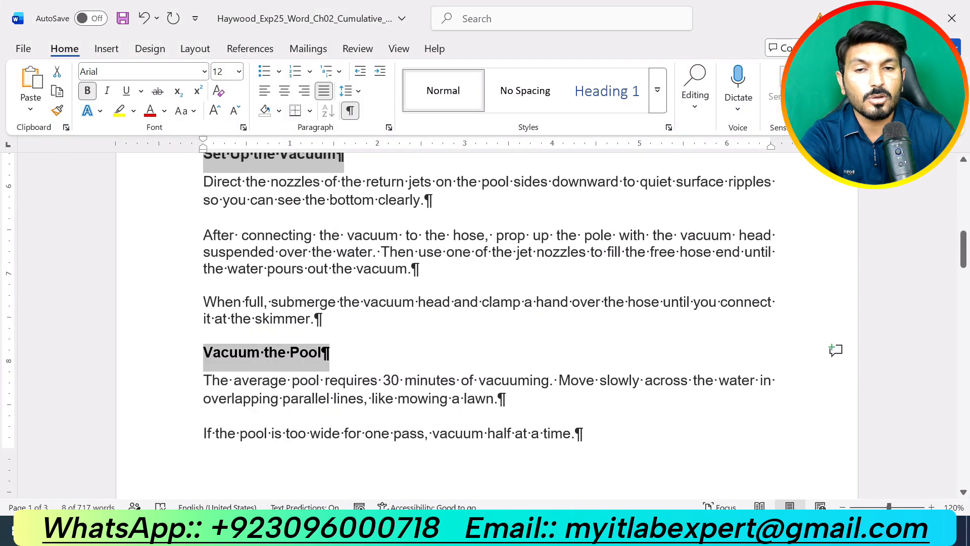
pyautogui.scroll(-8, 432, 362)
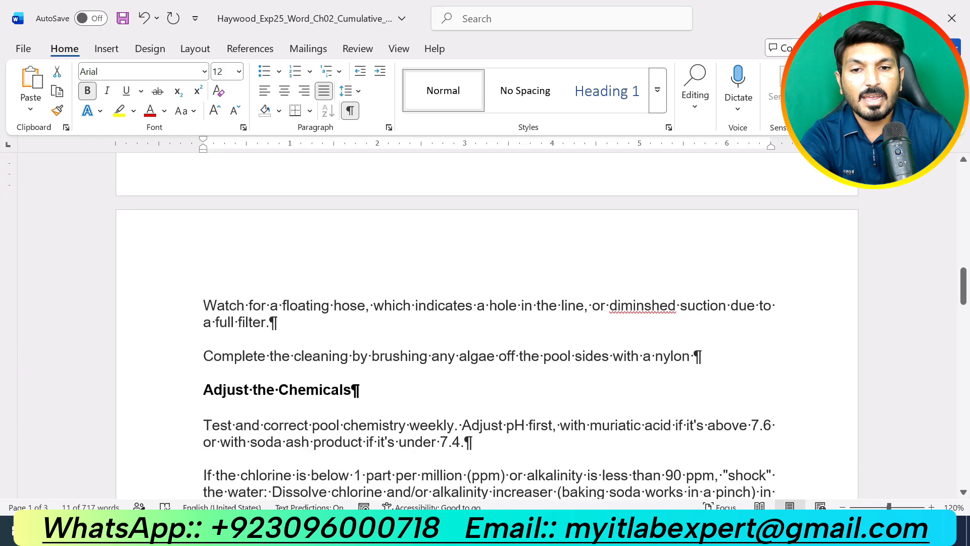
pyautogui.moveTo(368, 303); pyautogui.dragTo(203, 305)
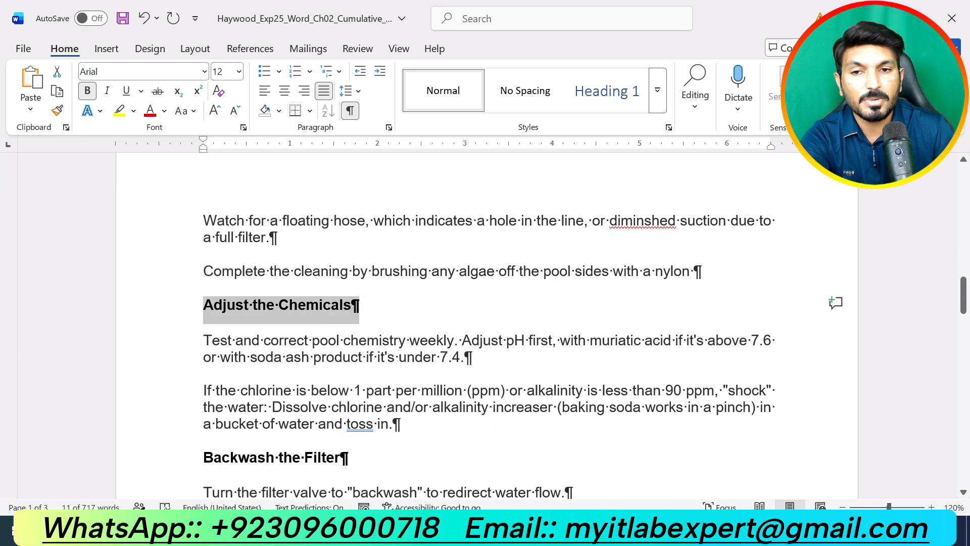
pyautogui.scroll(-3, 489, 323)
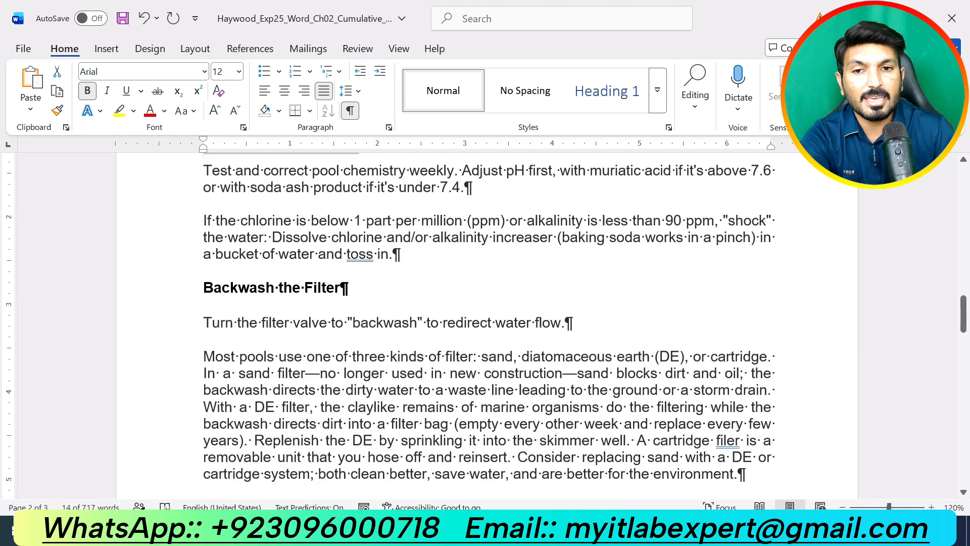
pyautogui.moveTo(348, 287); pyautogui.dragTo(203, 288)
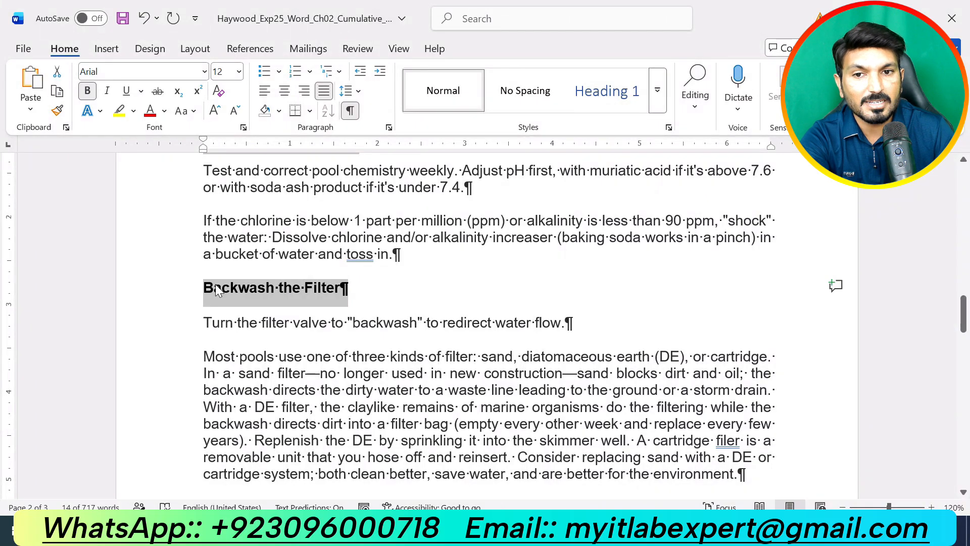
pyautogui.scroll(-5, 220, 291)
pyautogui.moveTo(386, 251); pyautogui.dragTo(203, 253)
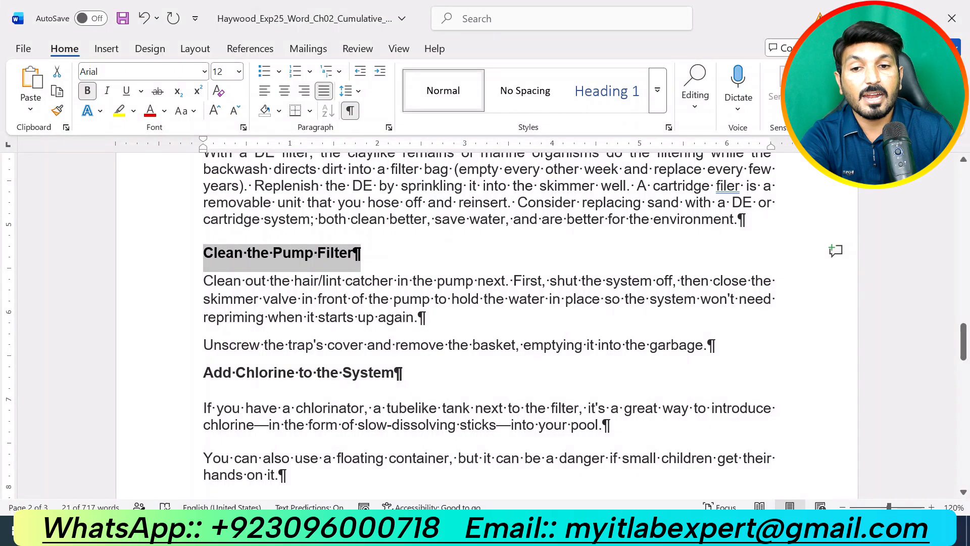
pyautogui.scroll(-2, 489, 323)
pyautogui.moveTo(411, 287); pyautogui.dragTo(203, 288)
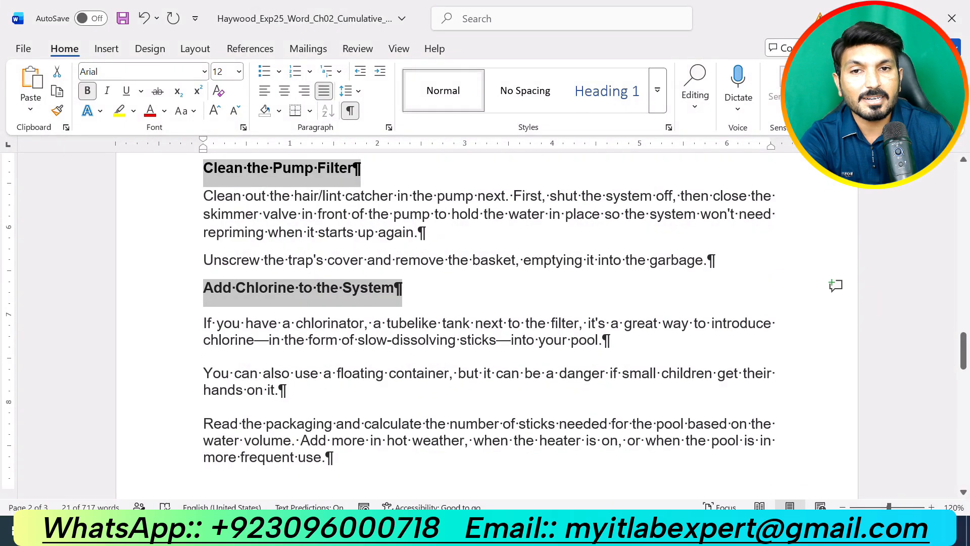
pyautogui.scroll(-4, 485, 323)
pyautogui.scroll(5, 485, 324)
pyautogui.scroll(-12, 485, 324)
pyautogui.scroll(14, 485, 323)
pyautogui.scroll(10, 485, 324)
pyautogui.scroll(7, 485, 323)
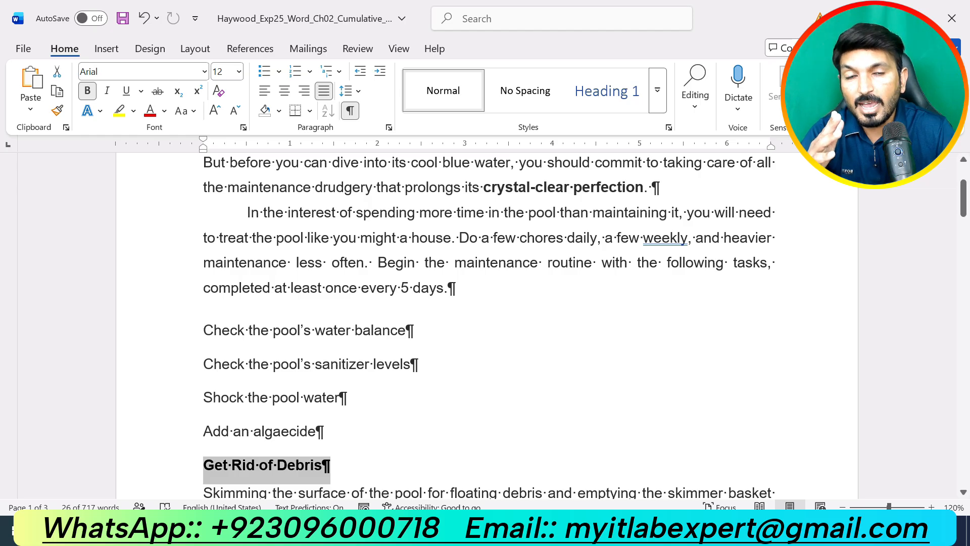
# Set the selected subheadings to 14 pt
pyautogui.click(238, 72)
pyautogui.click(223, 185)
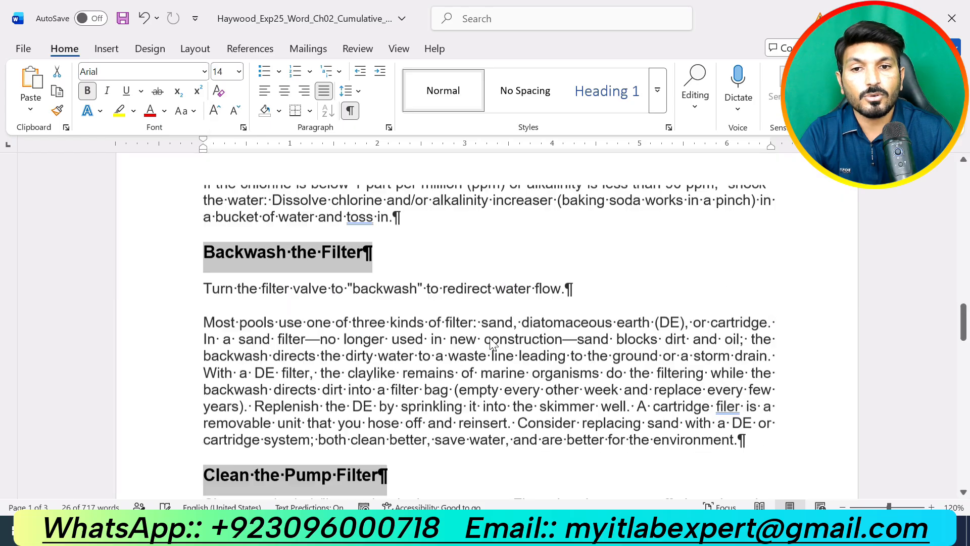
pyautogui.hotkey('ctrl', 'Home')
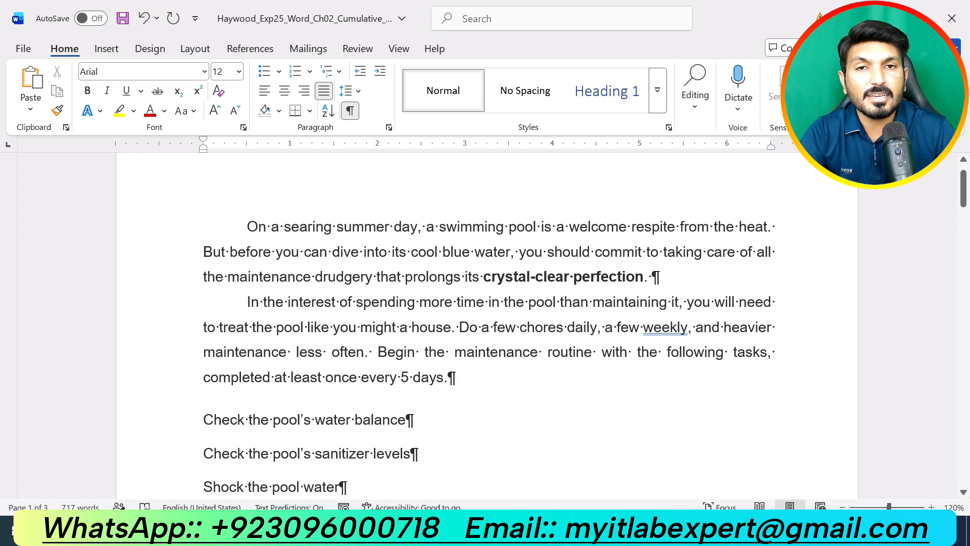
# Highlight step 5, the box-border task, in yellow, then return to the pool document
pyautogui.moveTo(539, 535)
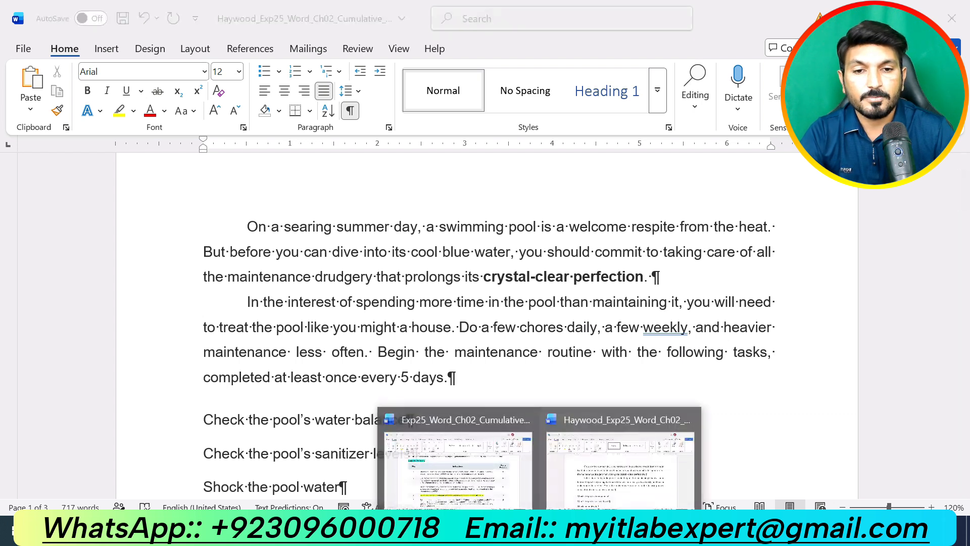
pyautogui.click(512, 471)
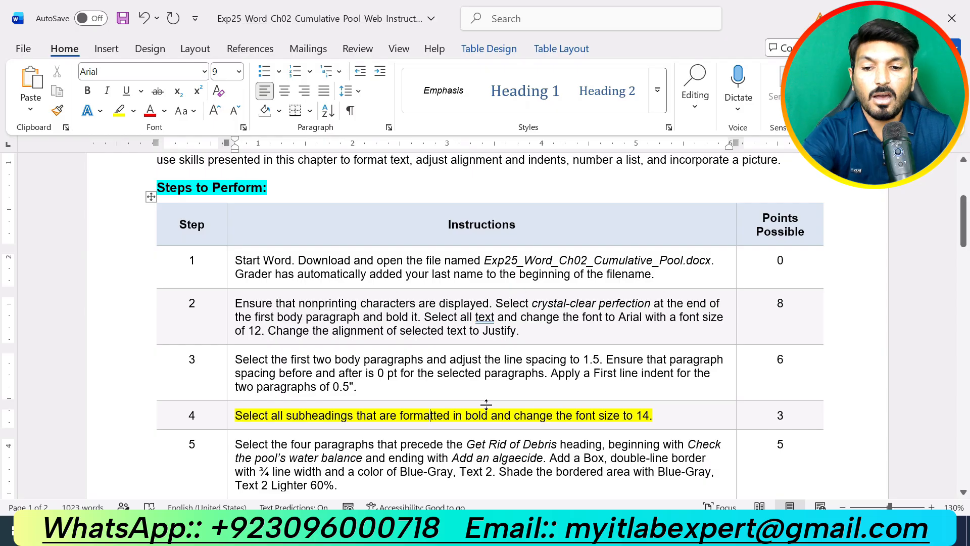
pyautogui.tripleClick(488, 404)
pyautogui.scroll(-1, 489, 404)
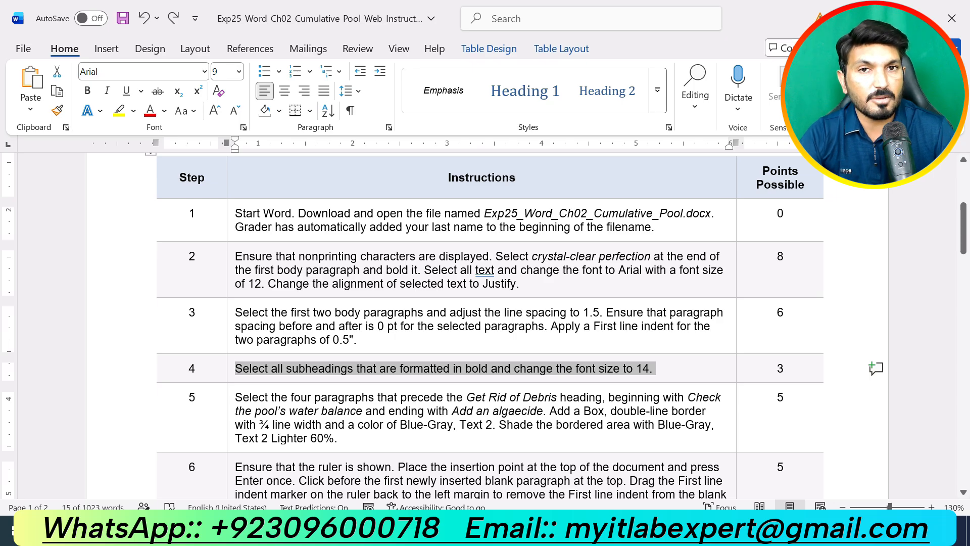
pyautogui.scroll(-1, 357, 396)
pyautogui.moveTo(357, 396); pyautogui.dragTo(236, 350)
pyautogui.click(315, 328)
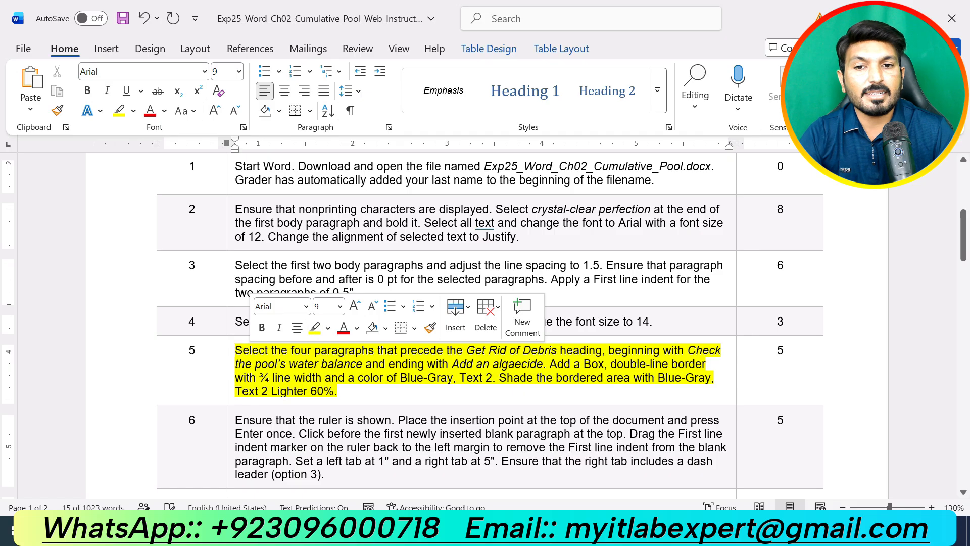
pyautogui.click(348, 397)
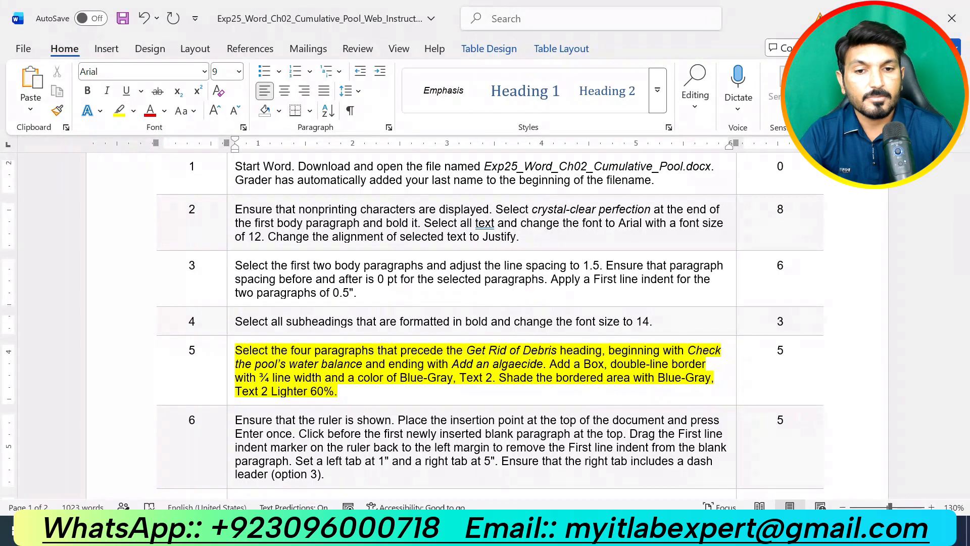
pyautogui.click(540, 533)
pyautogui.click(600, 454)
# Select the four task paragraphs, from the water balance line to the algaecide line
pyautogui.scroll(-7, 601, 456)
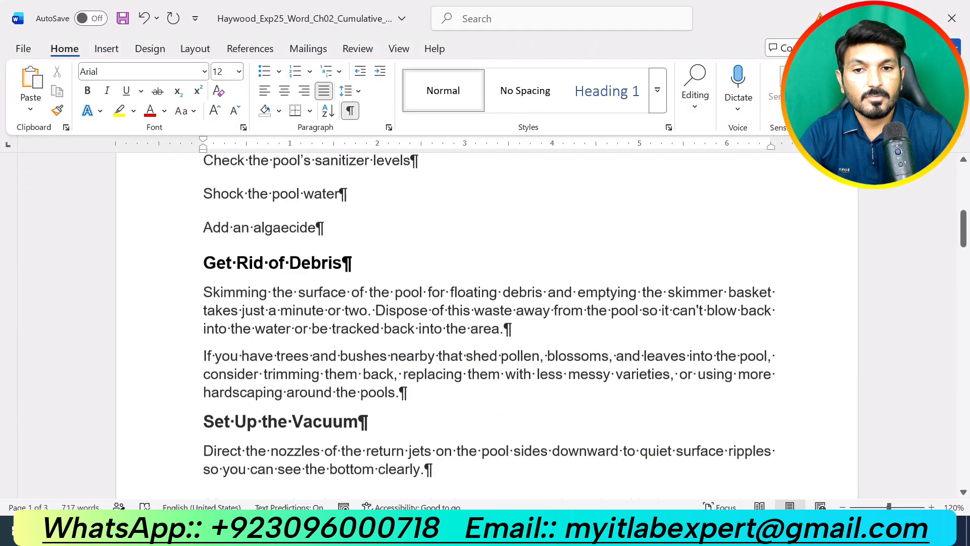
pyautogui.scroll(3, 601, 456)
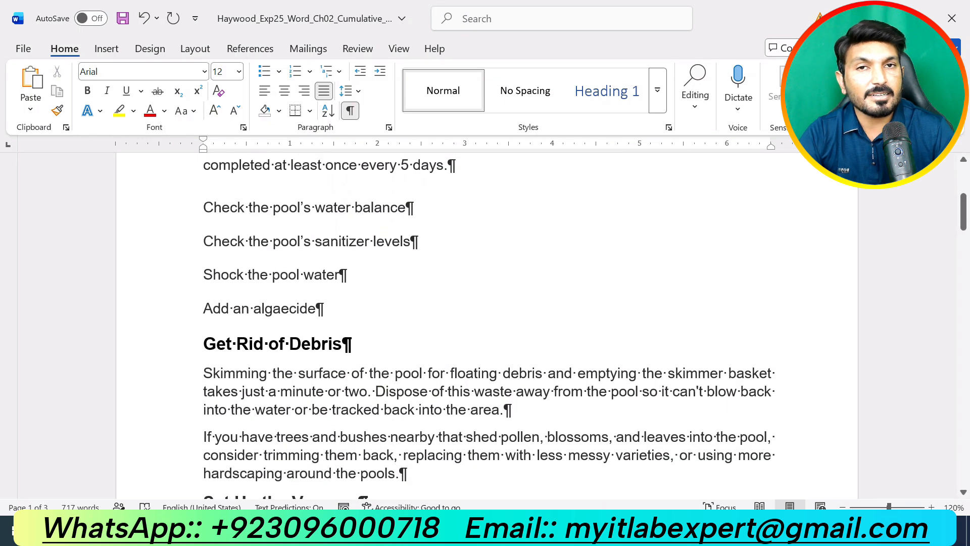
pyautogui.scroll(2, 485, 324)
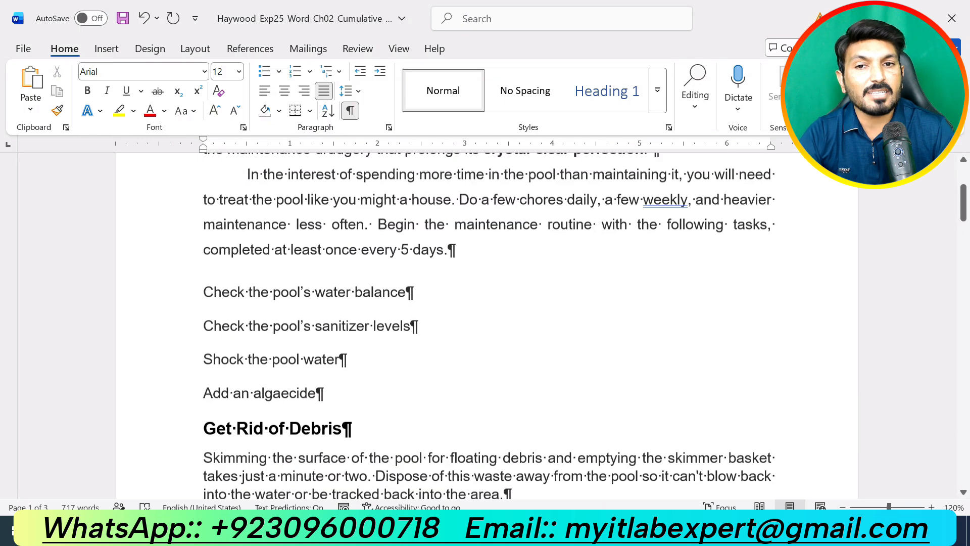
pyautogui.moveTo(326, 394); pyautogui.dragTo(203, 283)
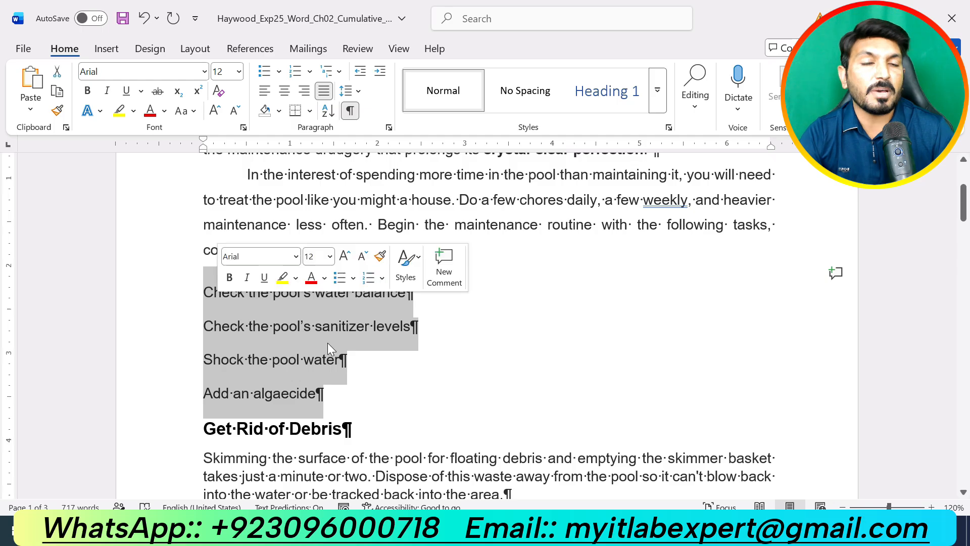
# Check step 5 in the instructions document, then return to the pool document
pyautogui.click(540, 530)
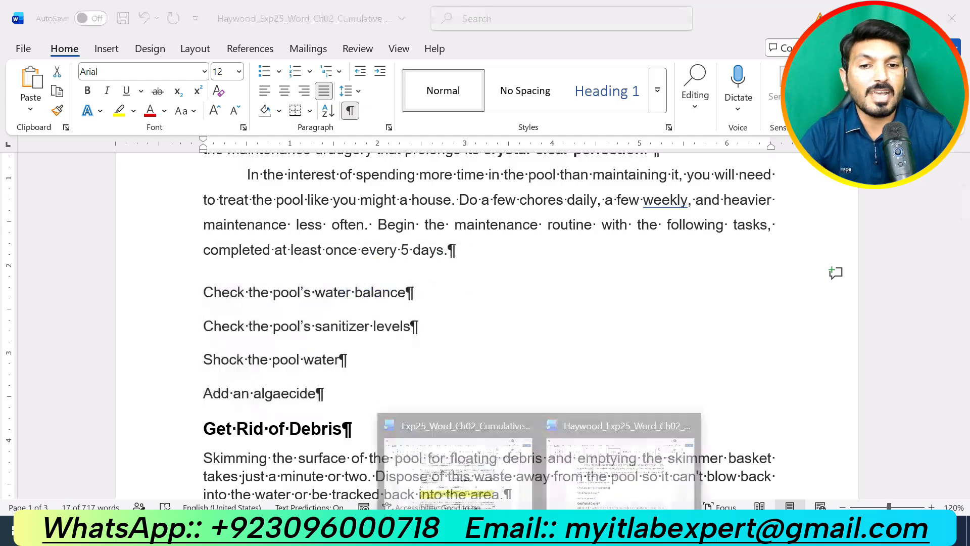
pyautogui.click(466, 451)
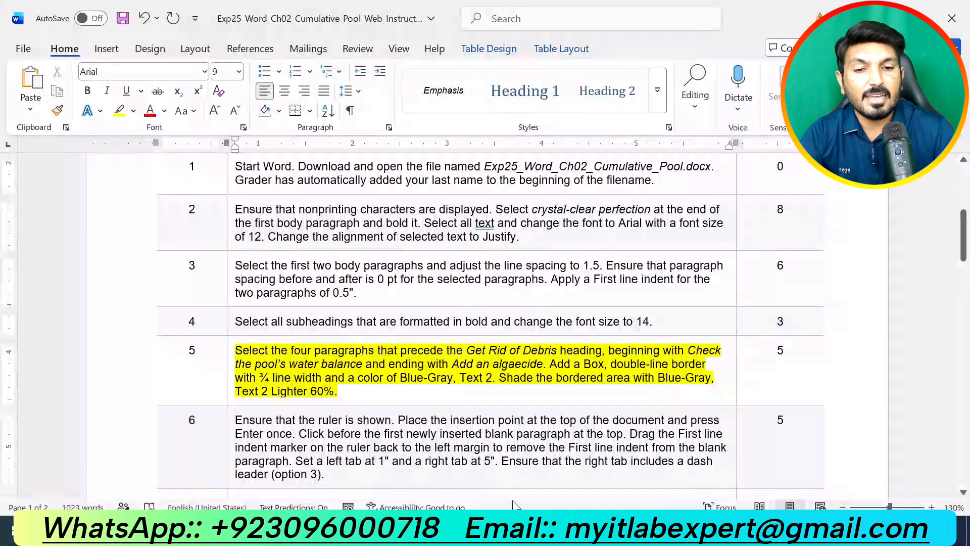
pyautogui.click(541, 531)
pyautogui.click(586, 451)
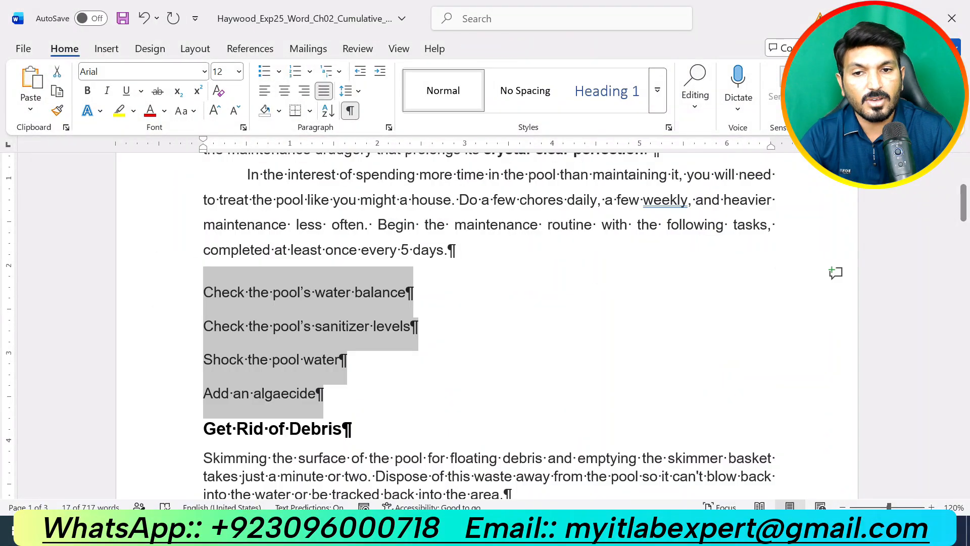
pyautogui.click(541, 531)
pyautogui.click(459, 440)
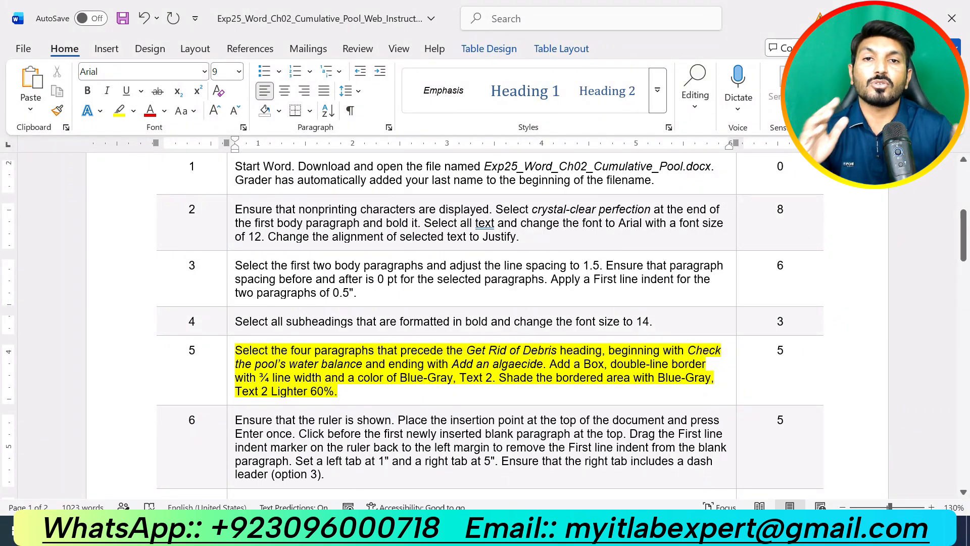
pyautogui.moveTo(540, 529)
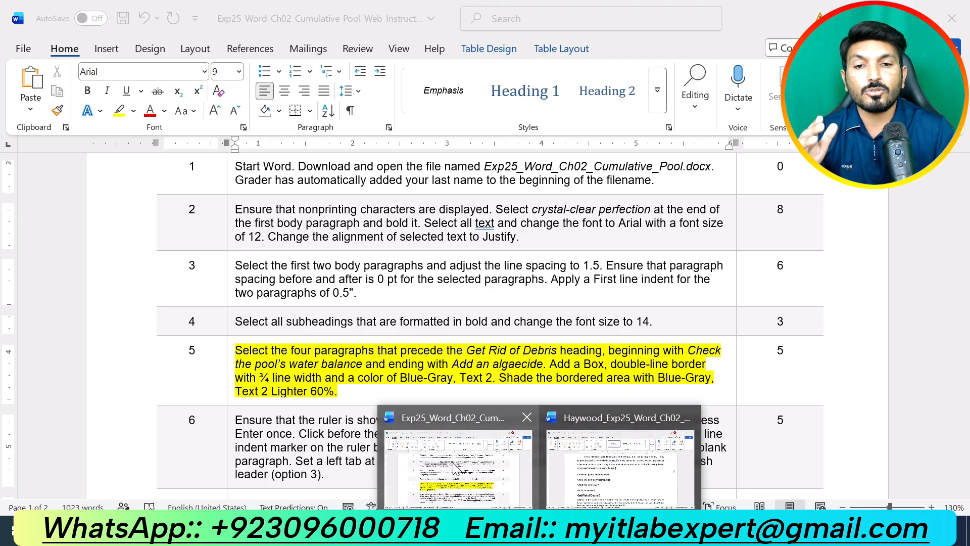
pyautogui.click(622, 457)
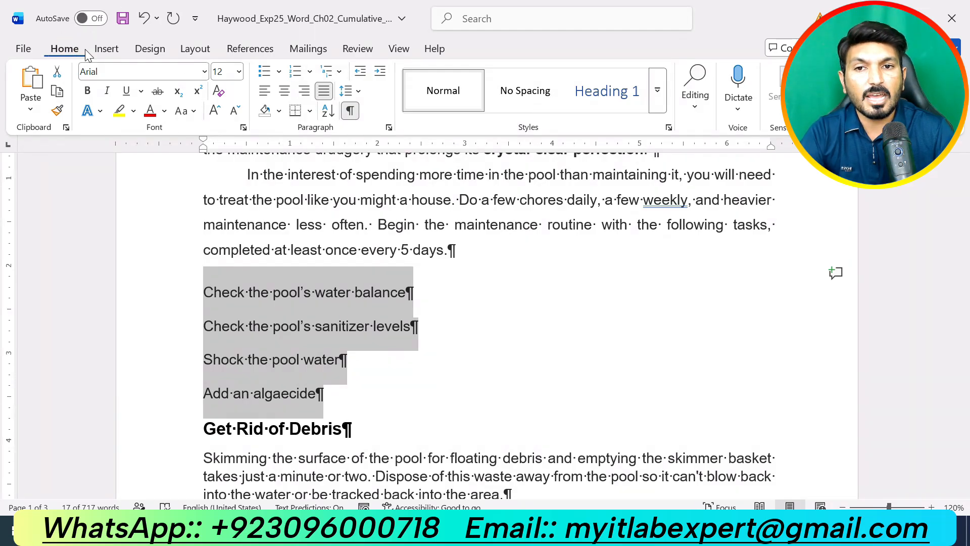
# In Borders and Shading, give the four task paragraphs a Box border and choose its line style
pyautogui.click(310, 111)
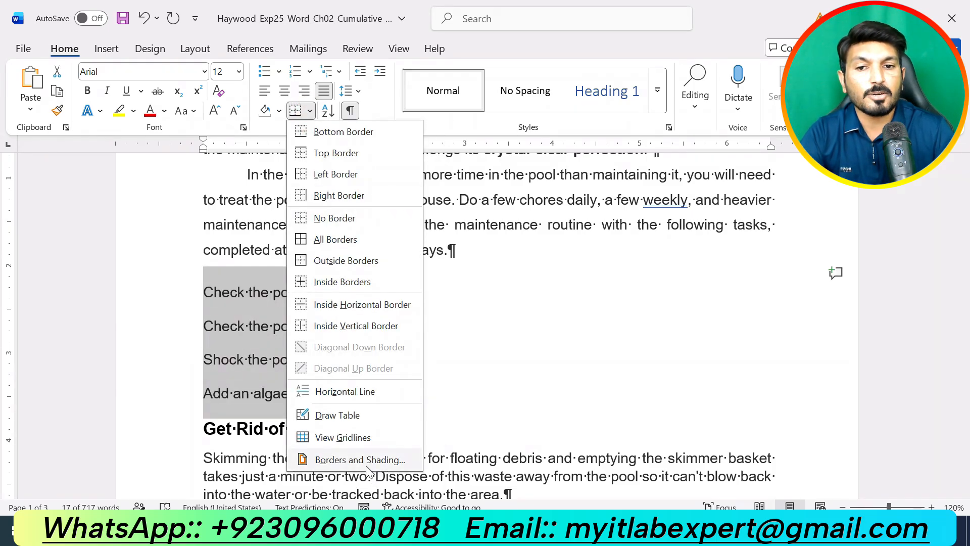
pyautogui.click(363, 461)
pyautogui.moveTo(679, 147); pyautogui.dragTo(670, 147)
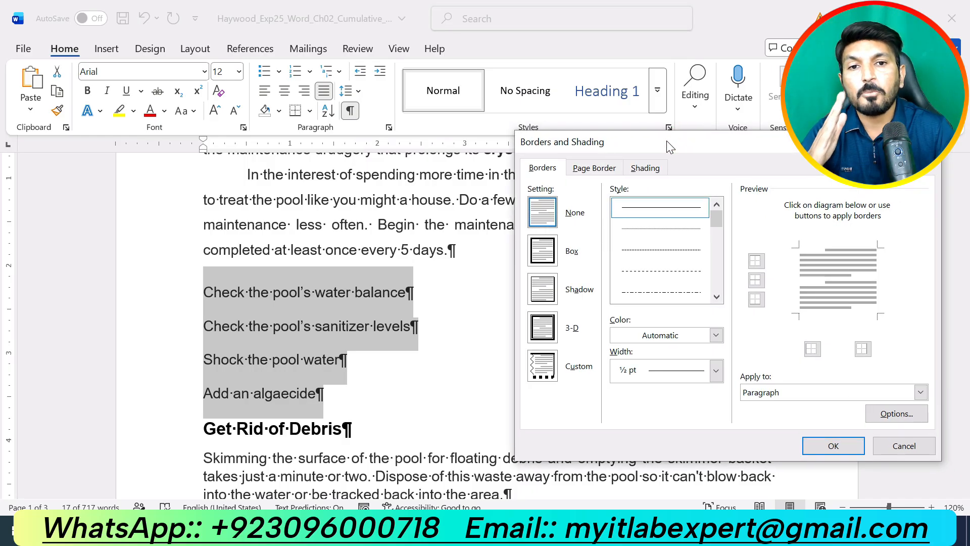
pyautogui.click(544, 259)
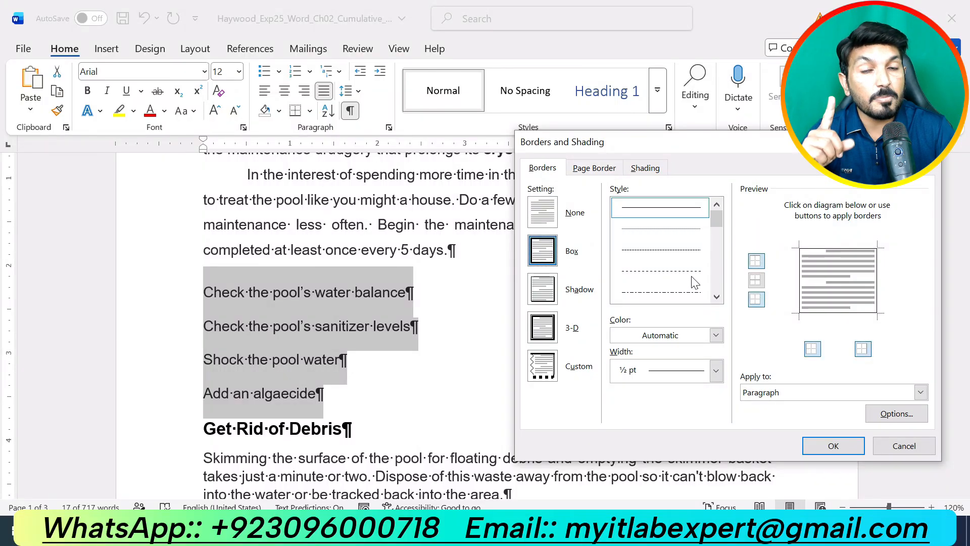
pyautogui.click(717, 297)
pyautogui.click(716, 297)
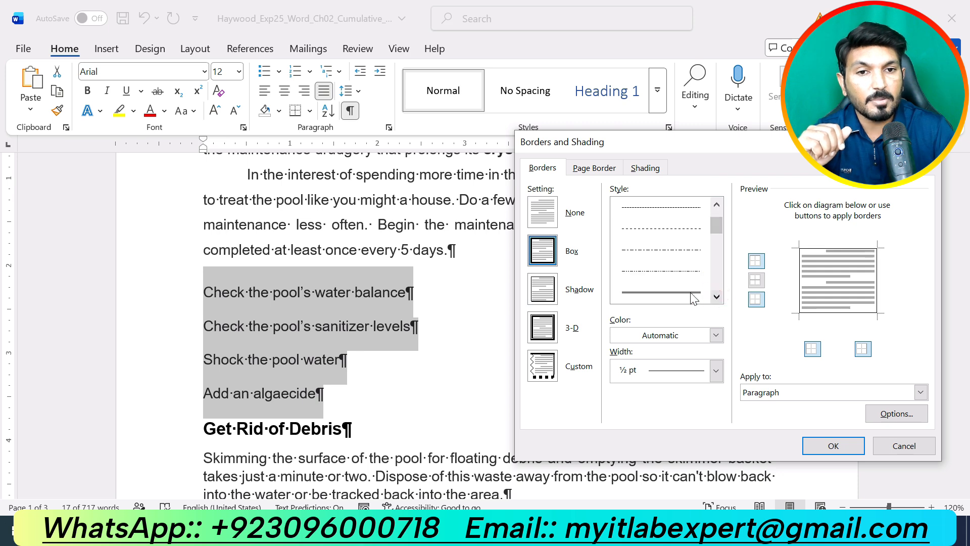
pyautogui.click(694, 298)
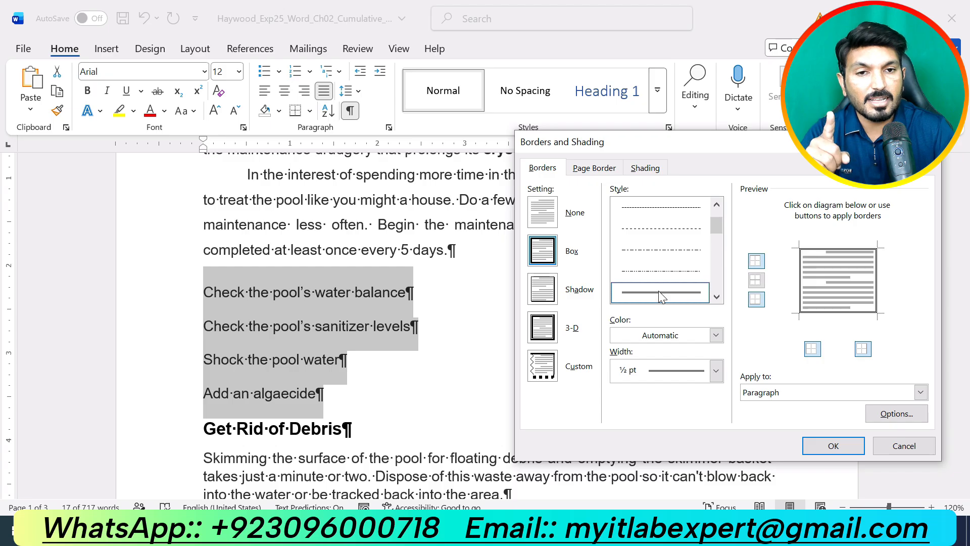
# Set the box border colour to Blue-Gray, Text 2 and its width to ¾ pt
pyautogui.click(716, 335)
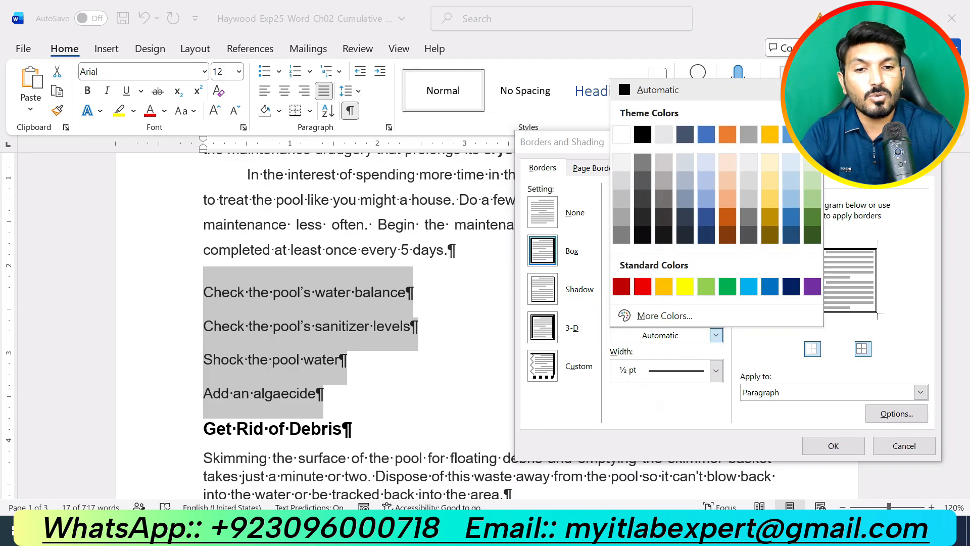
pyautogui.click(539, 529)
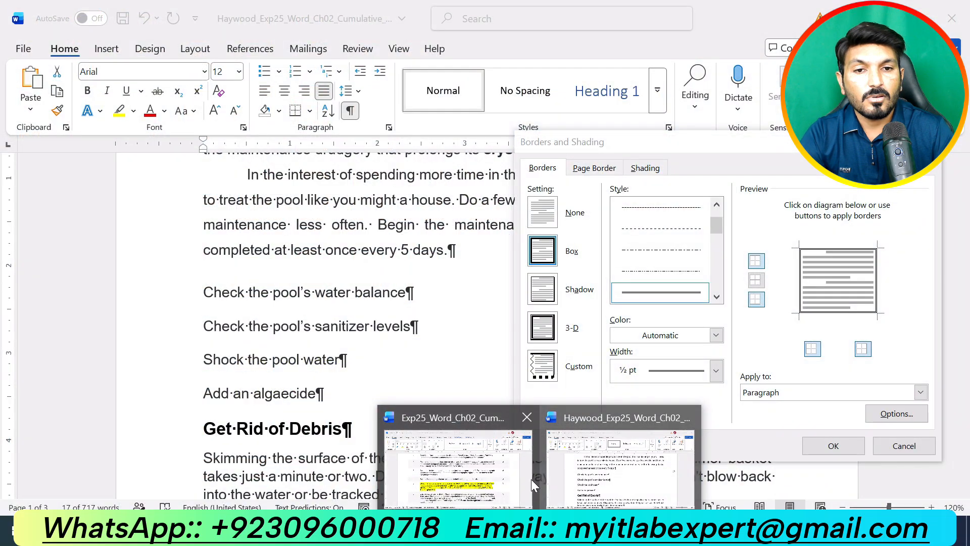
pyautogui.click(494, 485)
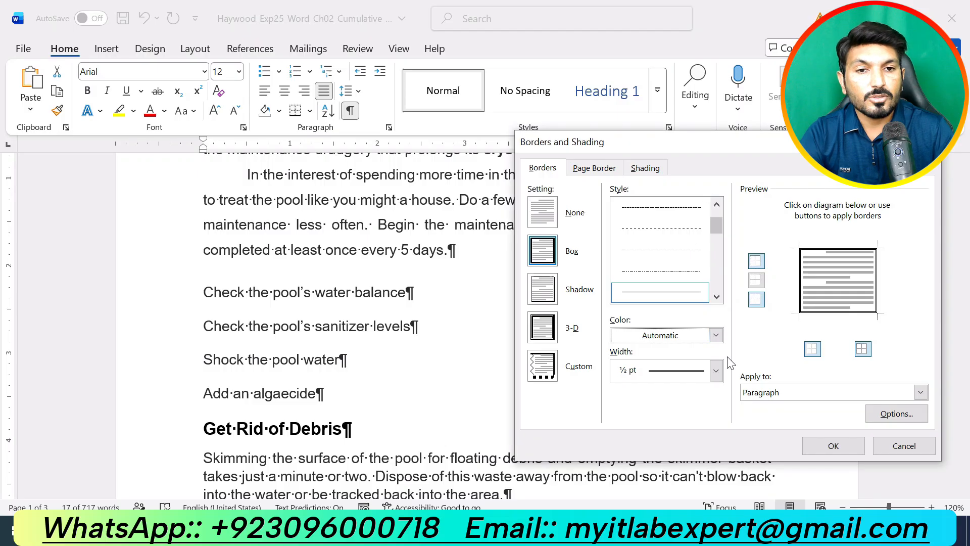
pyautogui.click(715, 335)
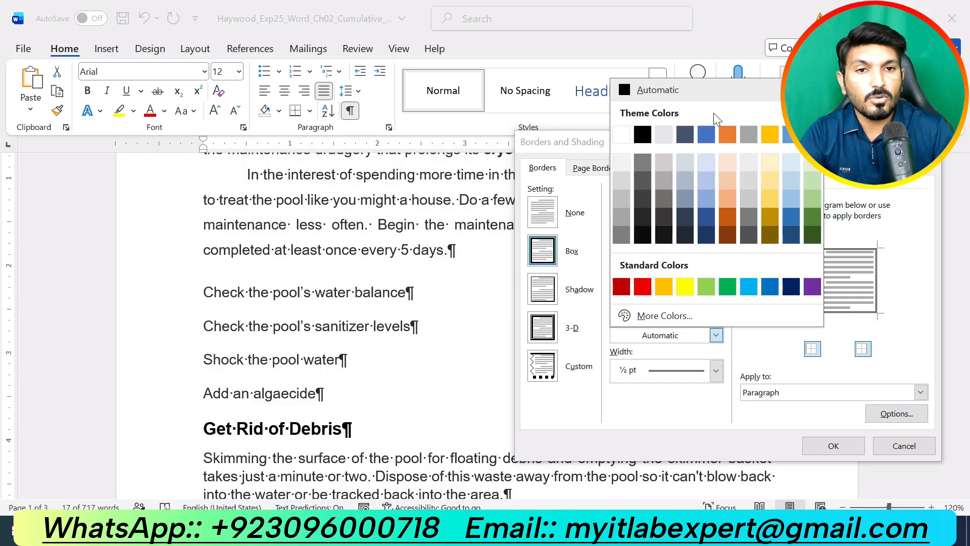
pyautogui.click(680, 135)
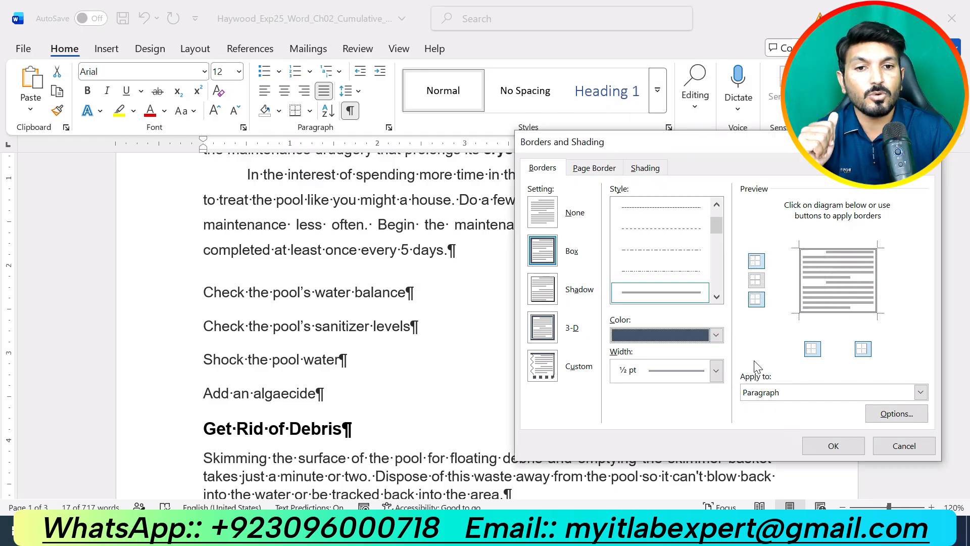
pyautogui.click(715, 374)
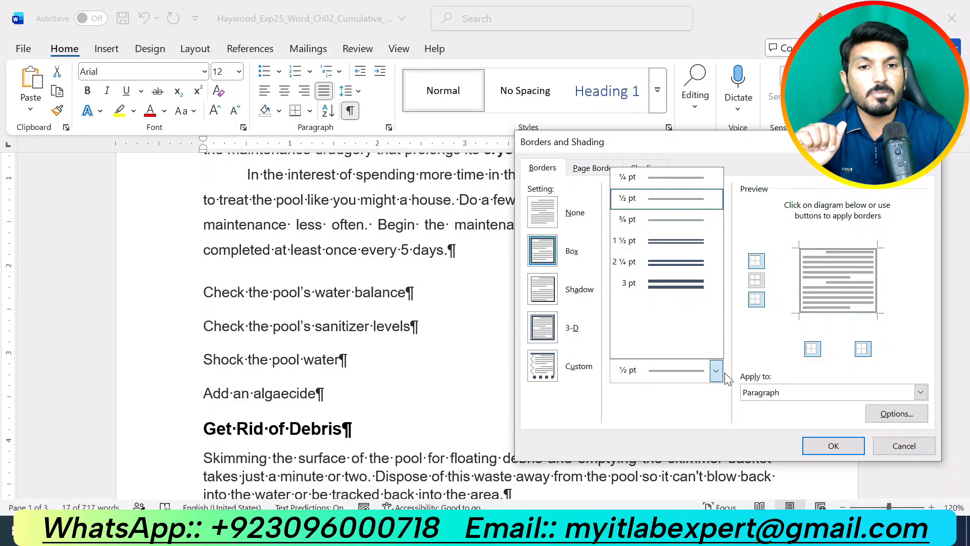
pyautogui.click(652, 222)
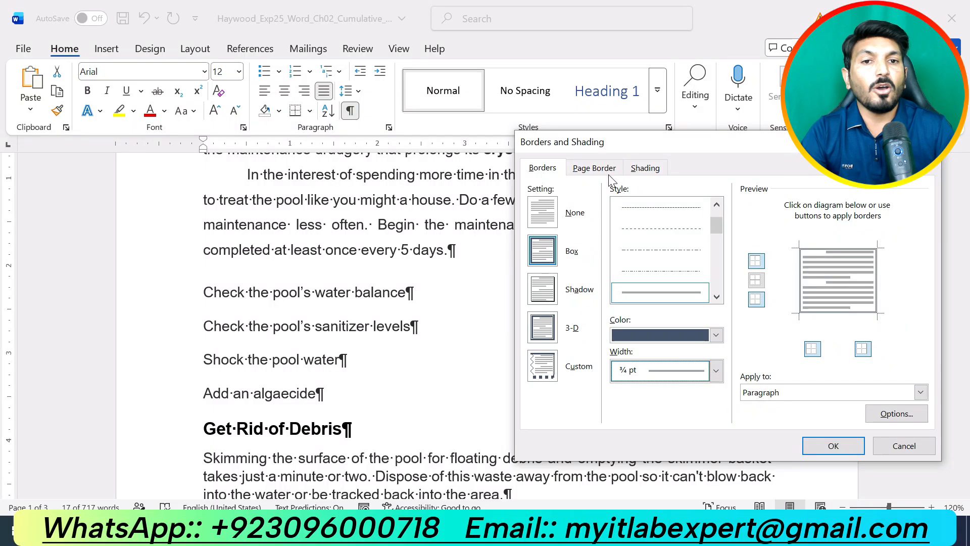
# Shade the boxed task paragraphs Blue-Gray, Text 2, Lighter 80% and apply the border and shading
pyautogui.click(645, 170)
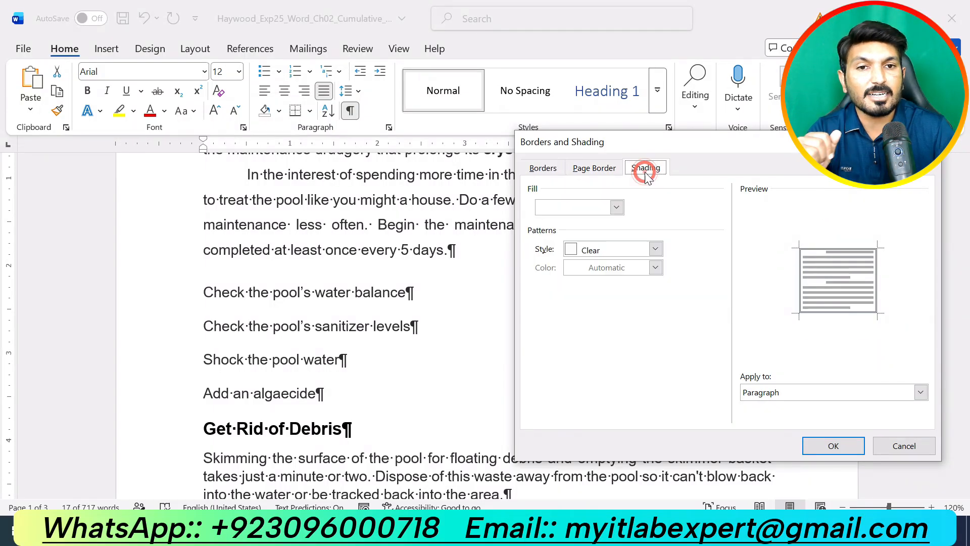
pyautogui.click(616, 208)
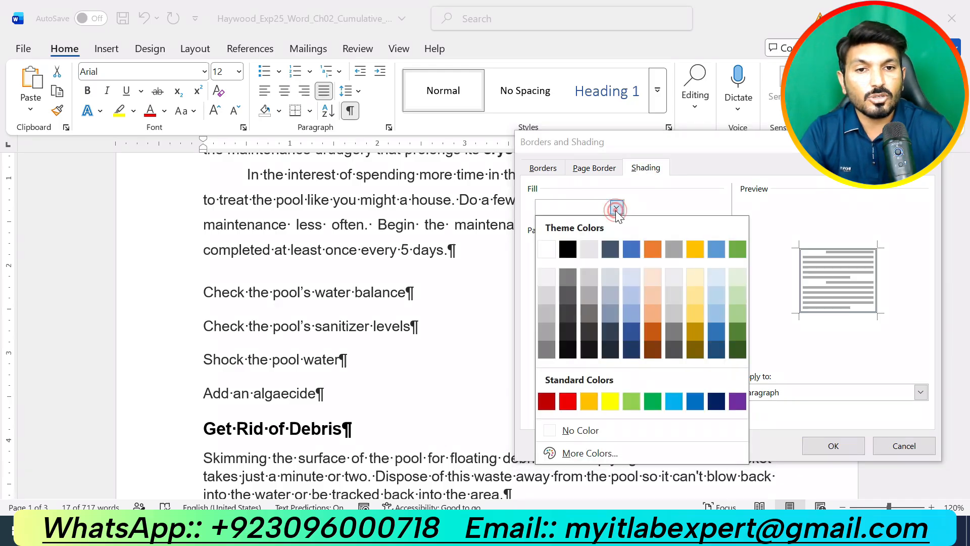
pyautogui.click(609, 277)
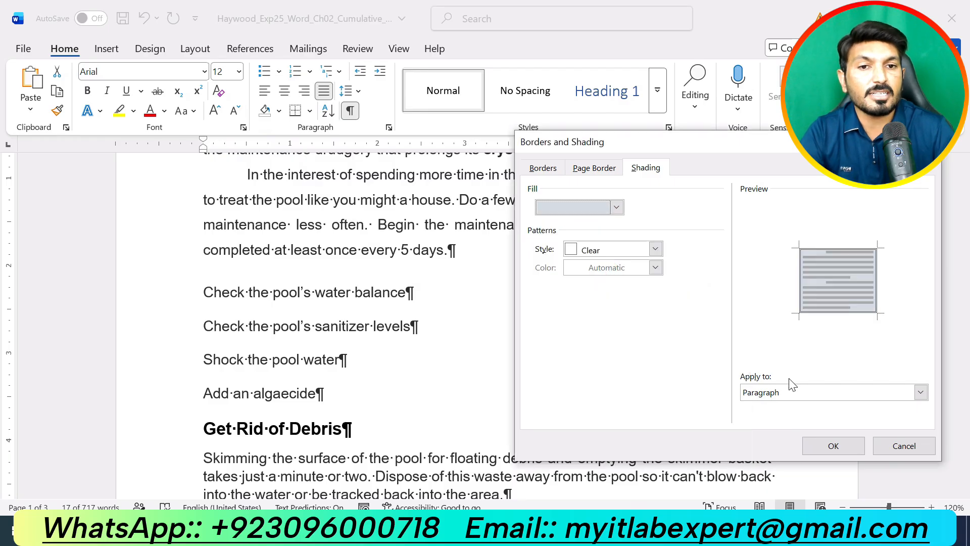
pyautogui.click(817, 447)
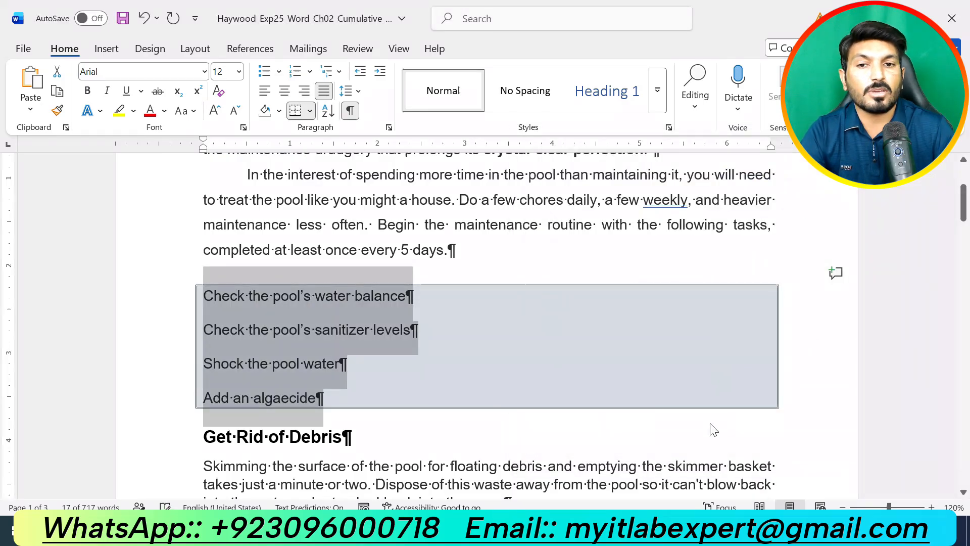
pyautogui.click(607, 416)
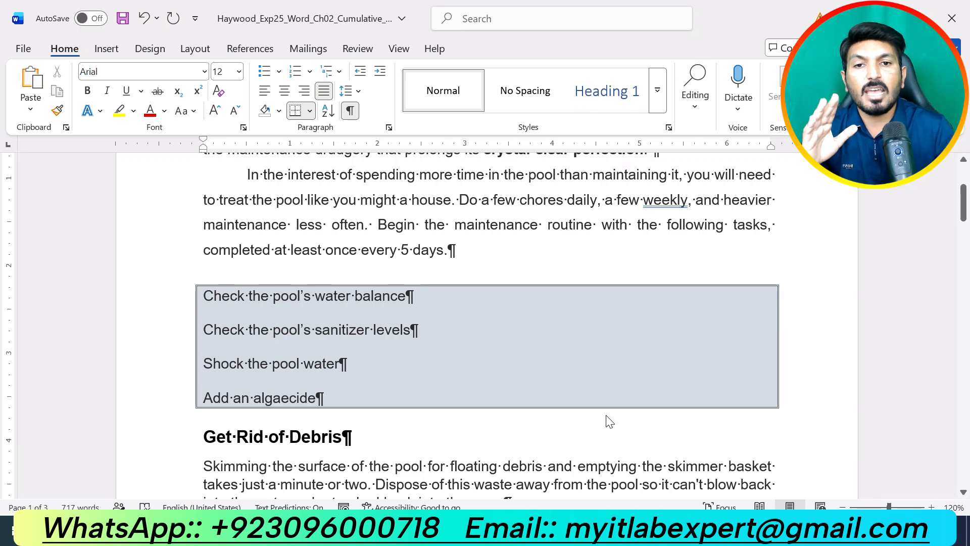
pyautogui.scroll(3, 608, 421)
pyautogui.scroll(-1, 609, 421)
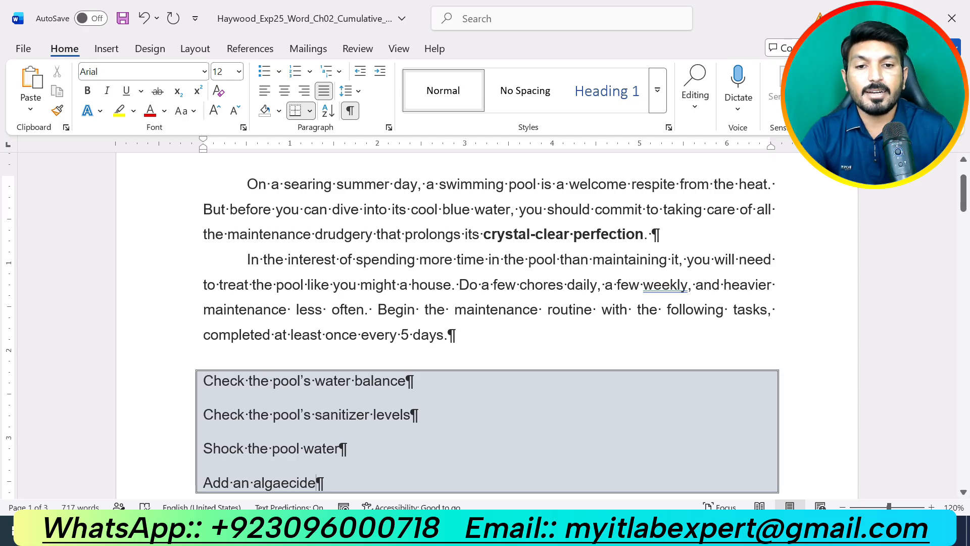
# In the instructions document, move the yellow highlight from step 5 to step 6
pyautogui.moveTo(540, 534)
pyautogui.click(471, 465)
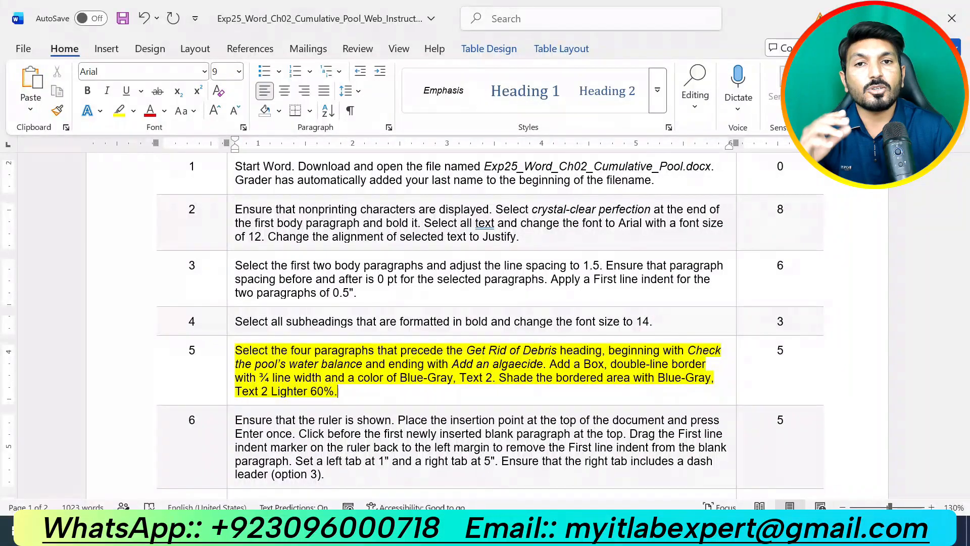
pyautogui.hotkey('ctrl', 'z')
pyautogui.scroll(-3, 489, 326)
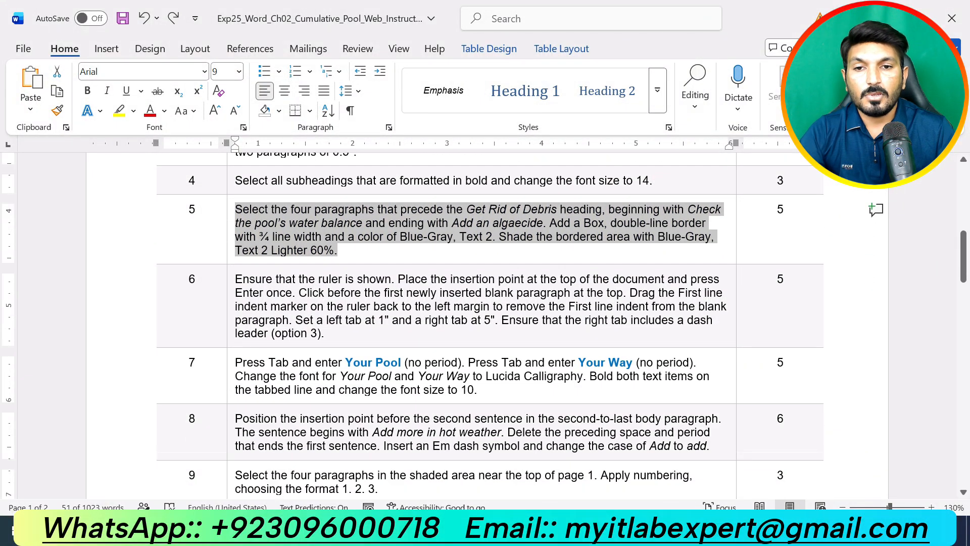
pyautogui.moveTo(326, 333); pyautogui.dragTo(235, 279)
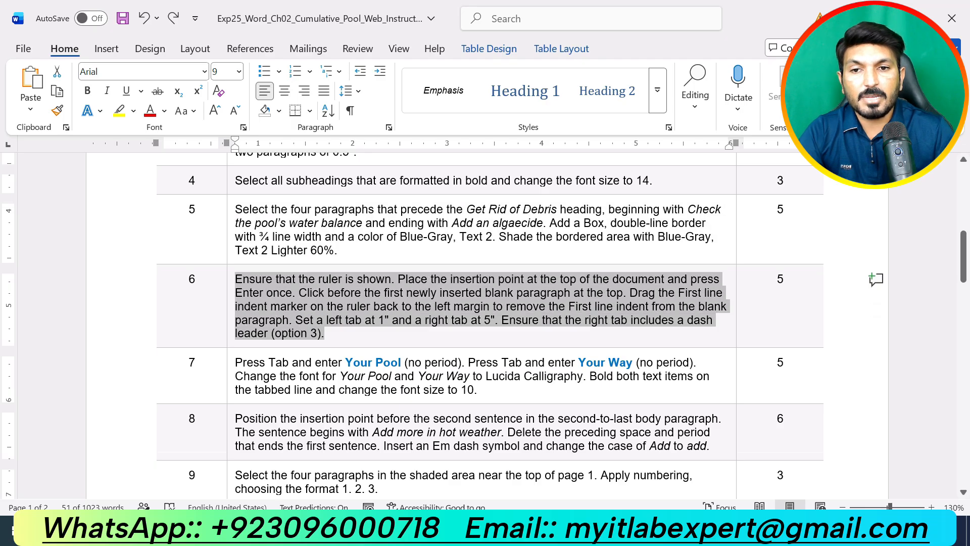
pyautogui.click(322, 259)
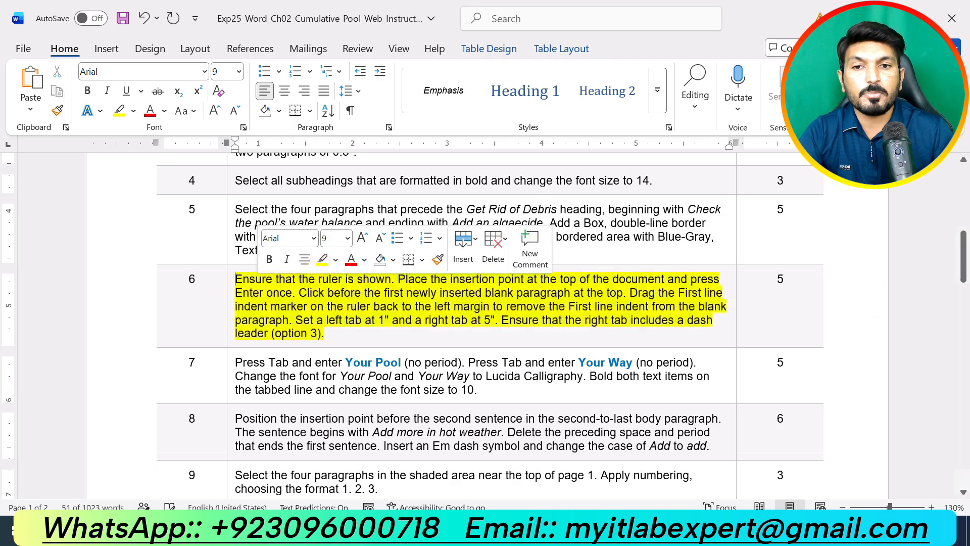
pyautogui.click(342, 343)
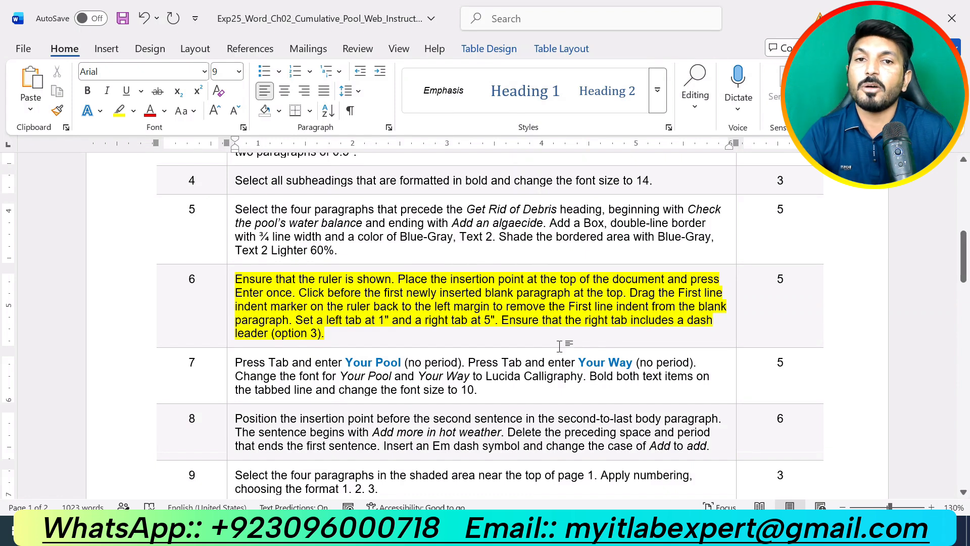
pyautogui.click(539, 530)
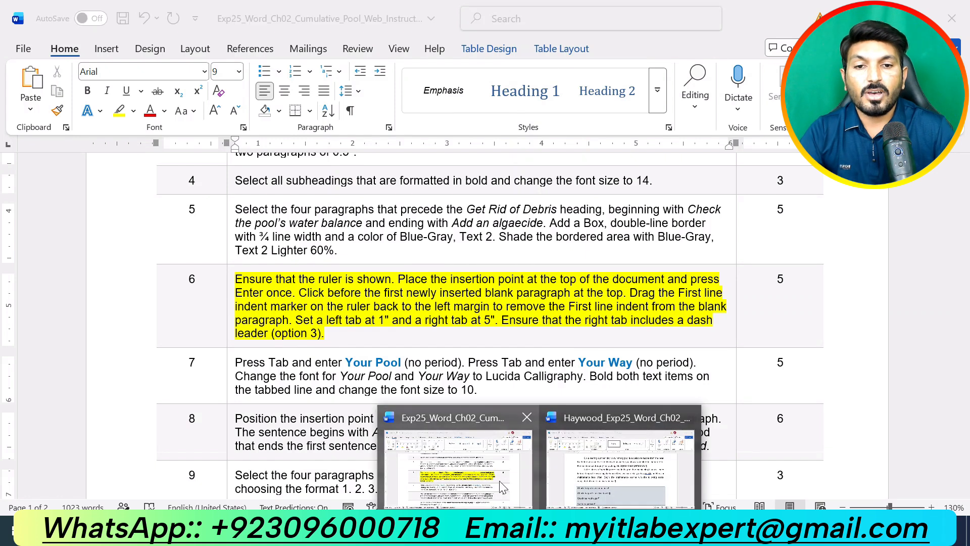
# Insert an empty paragraph before 'On' and drag its first-line indent back to the left margin
pyautogui.click(580, 473)
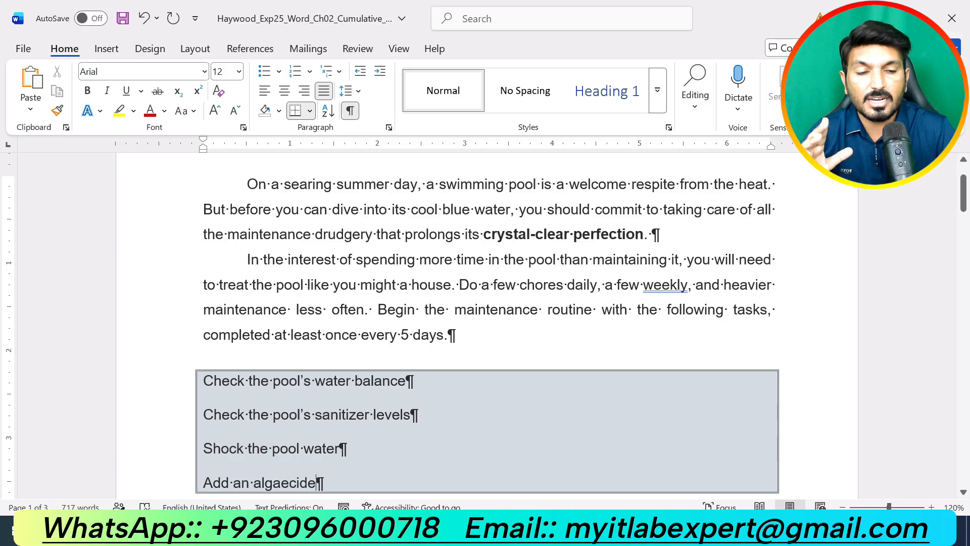
pyautogui.scroll(3, 485, 328)
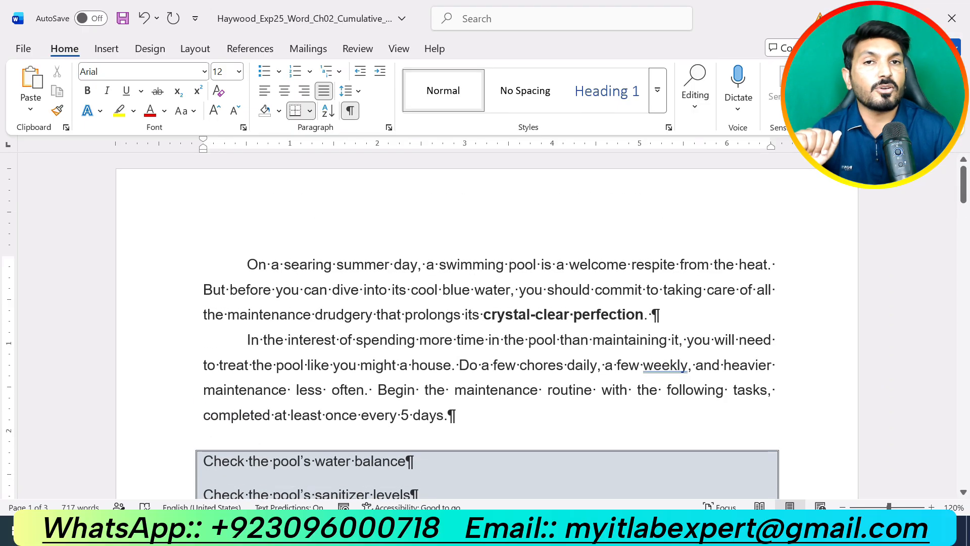
pyautogui.click(247, 264)
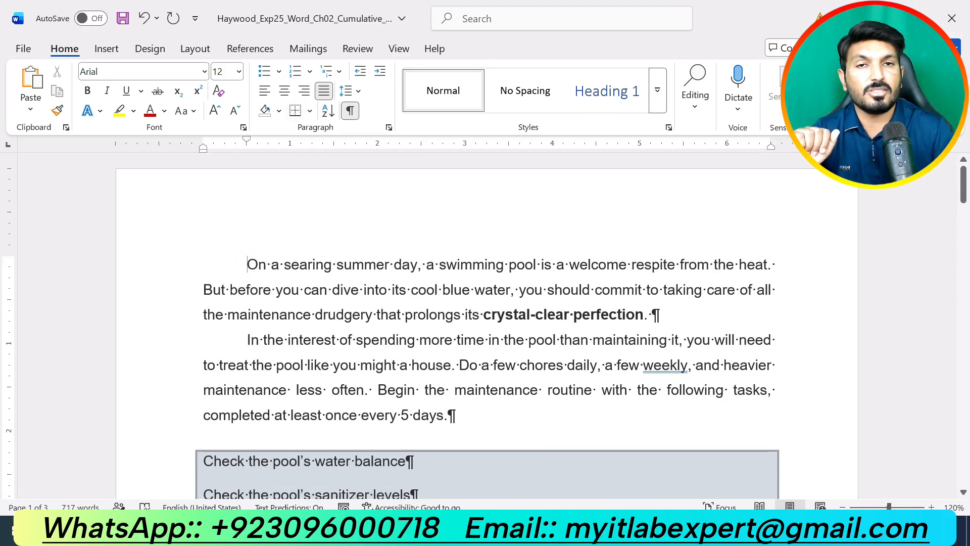
pyautogui.press('Return')
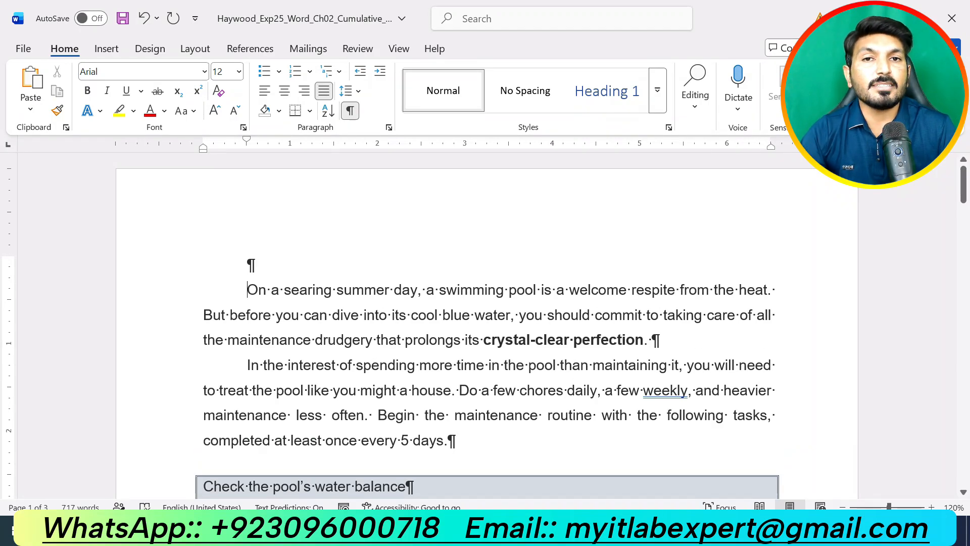
pyautogui.click(242, 264)
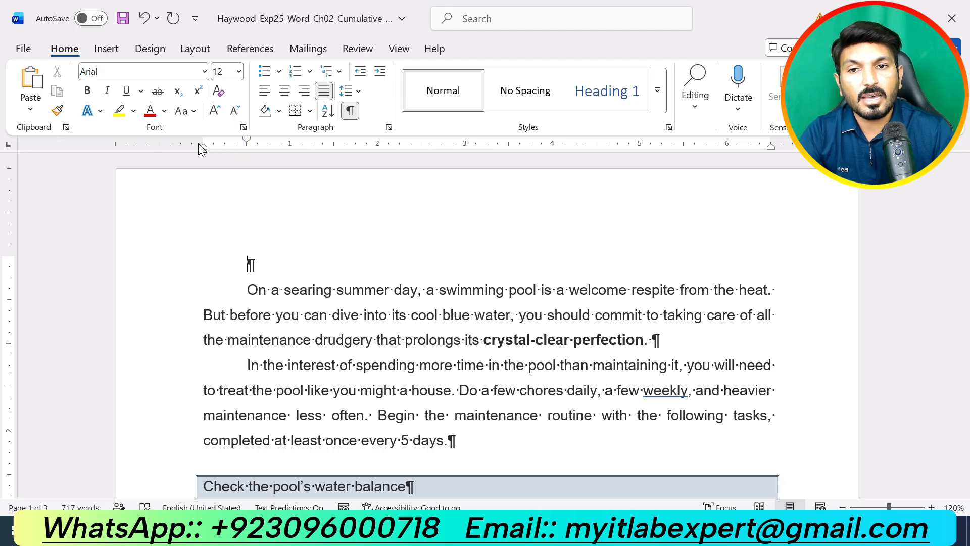
pyautogui.moveTo(198, 151); pyautogui.dragTo(160, 153)
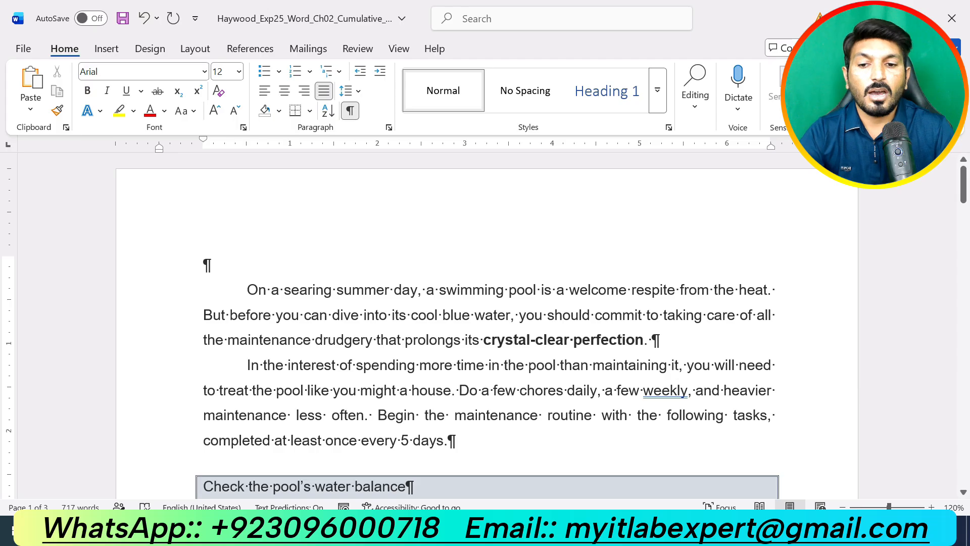
# Undo the ruler drag and set the blank paragraph's Special indent to (none) in Paragraph settings
pyautogui.hotkey('ctrl', 'z')
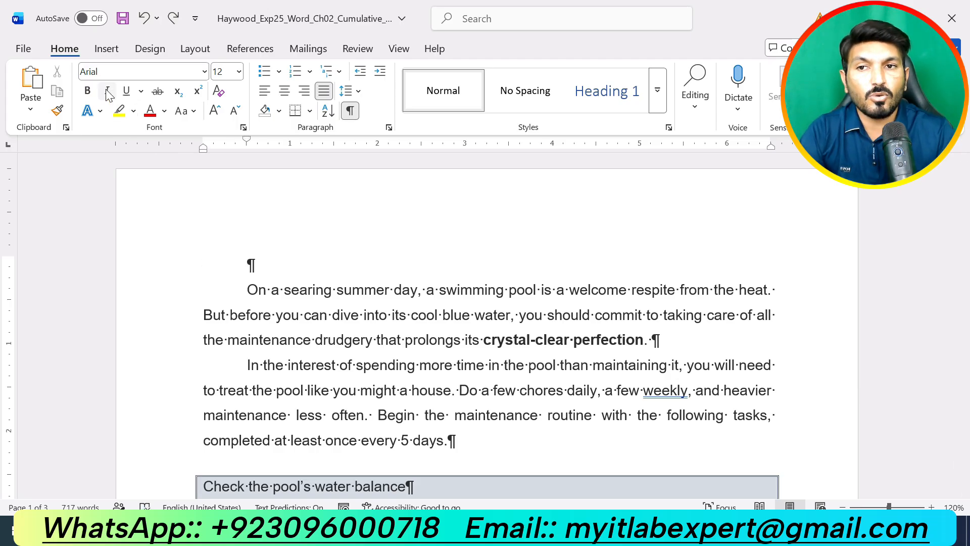
pyautogui.click(389, 127)
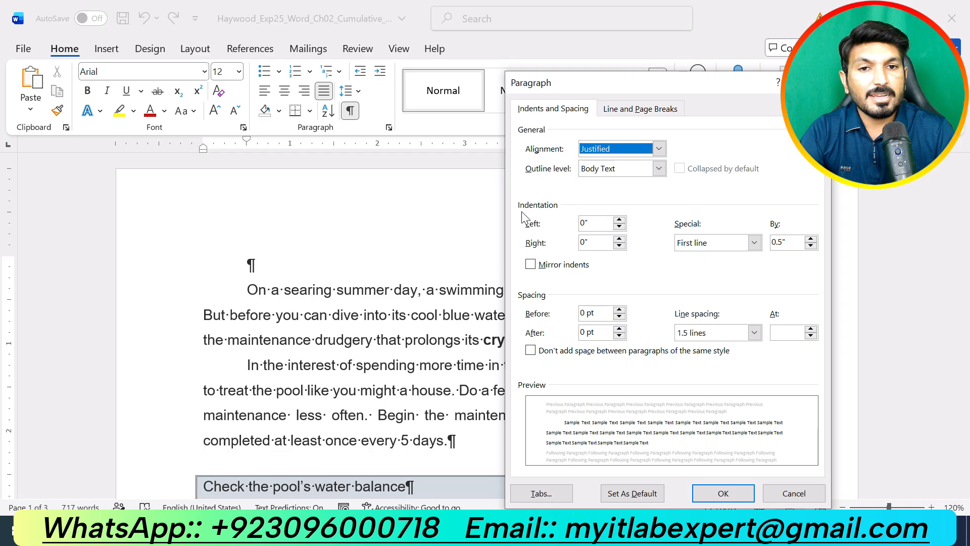
pyautogui.click(754, 242)
pyautogui.click(703, 257)
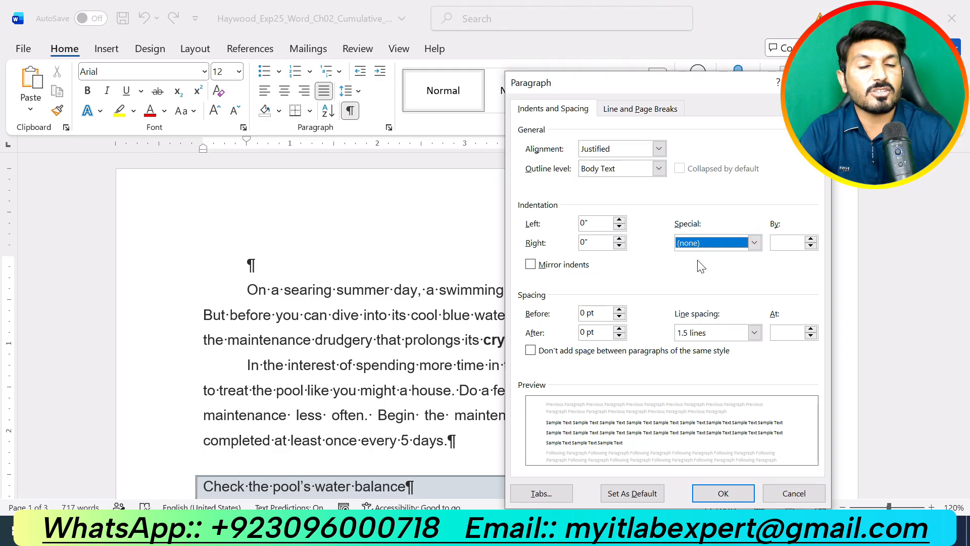
pyautogui.click(741, 495)
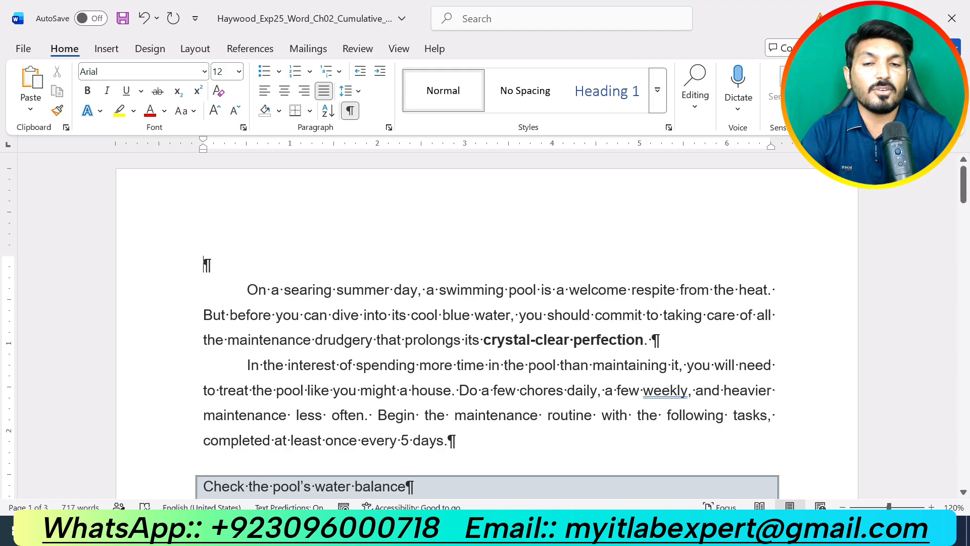
pyautogui.moveTo(571, 534)
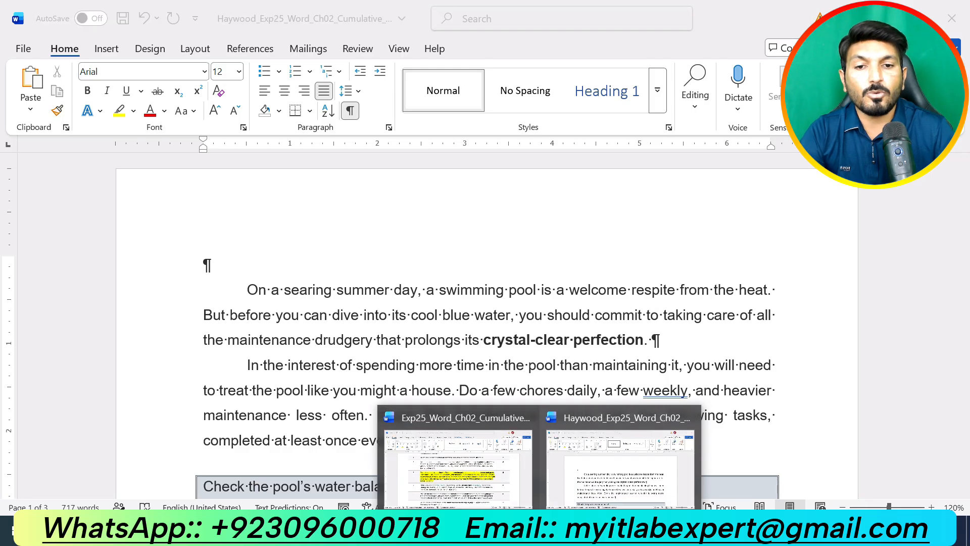
pyautogui.click(472, 472)
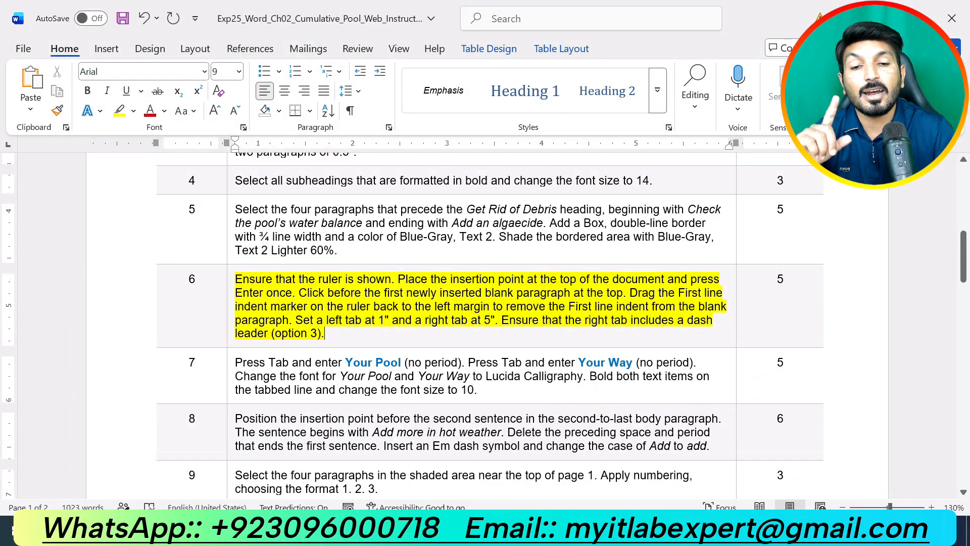
pyautogui.click(539, 530)
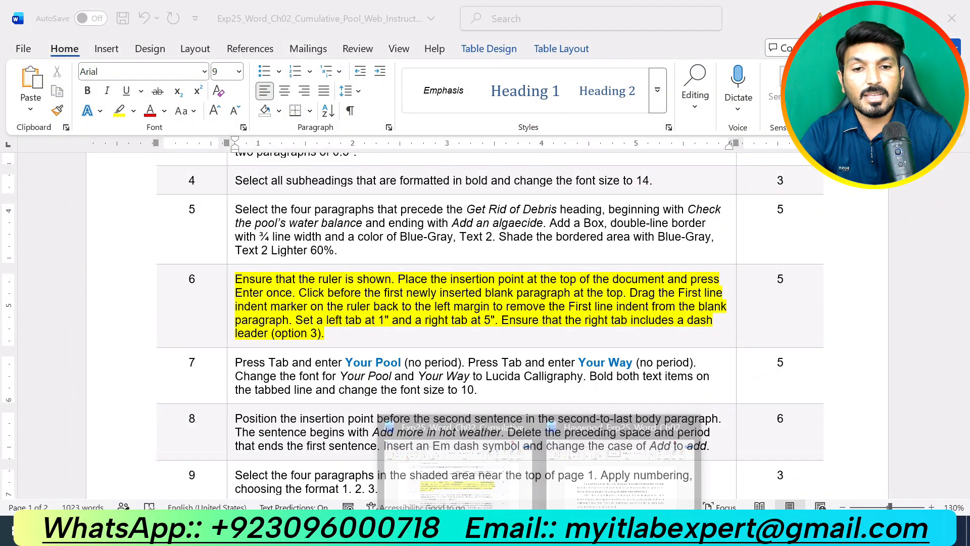
pyautogui.click(550, 484)
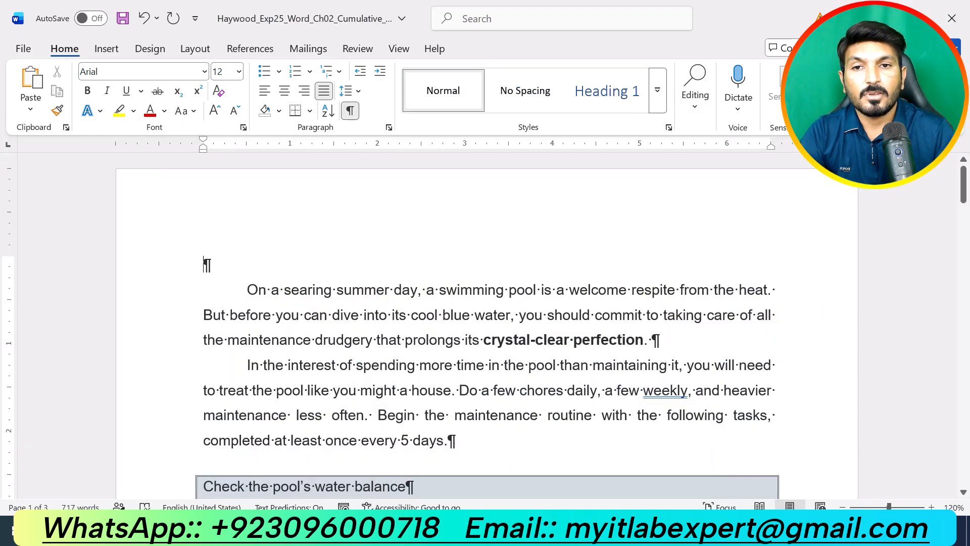
# Add a 1" left tab stop and a 5" right tab stop with dash leader 3 to the top paragraph
pyautogui.click(389, 128)
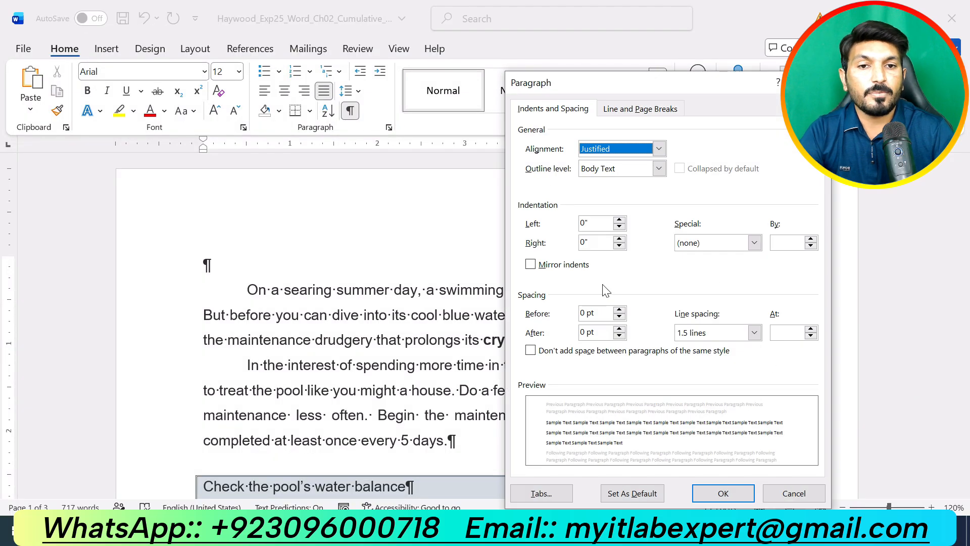
pyautogui.click(543, 494)
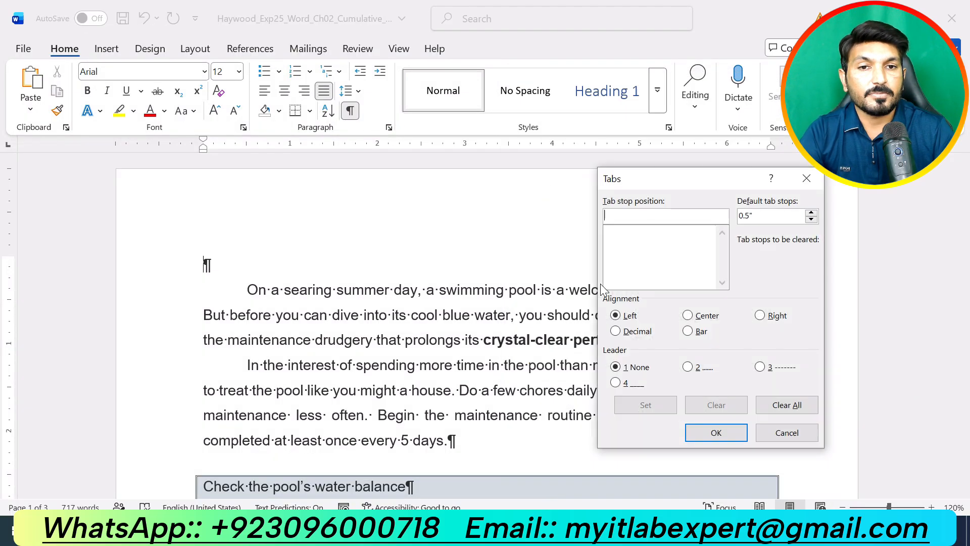
pyautogui.write('1')
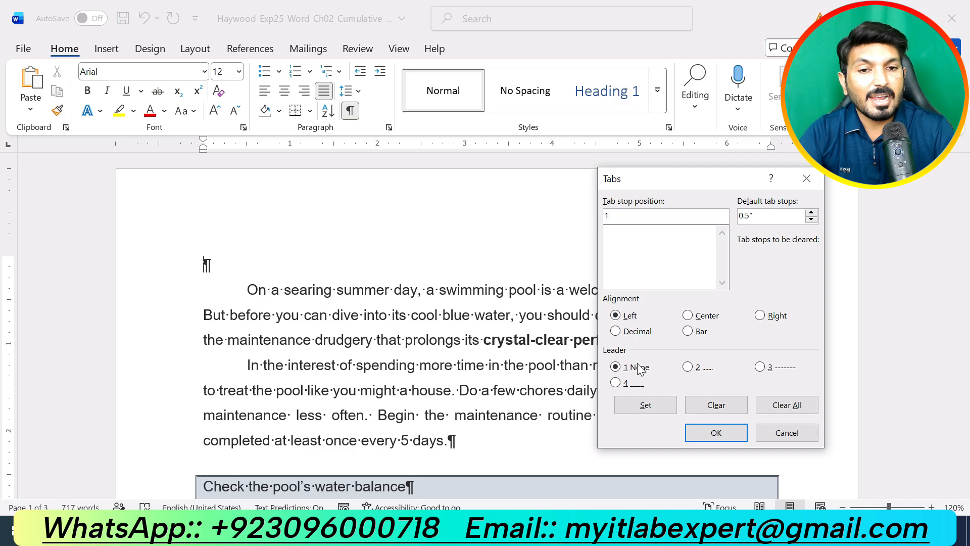
pyautogui.click(647, 407)
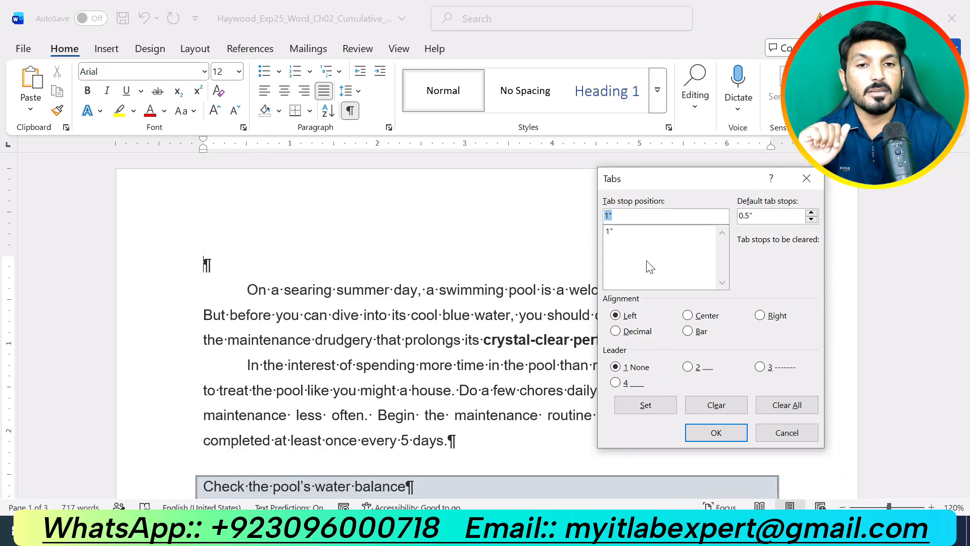
pyautogui.write('5')
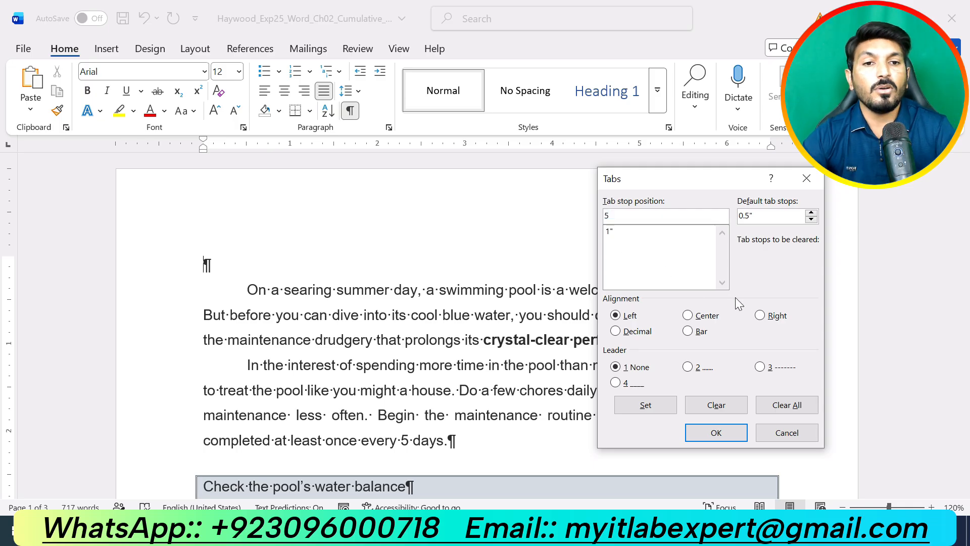
pyautogui.click(770, 316)
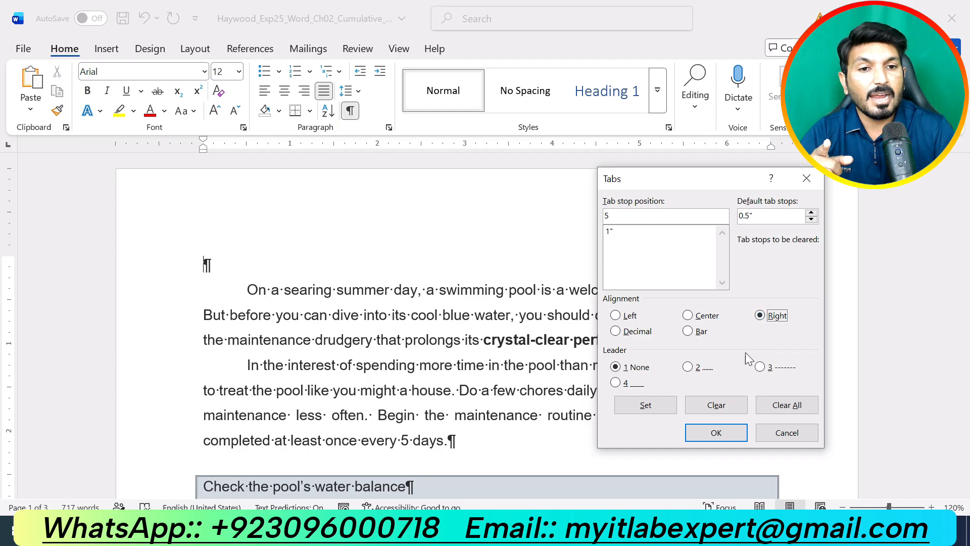
pyautogui.click(760, 367)
pyautogui.click(657, 404)
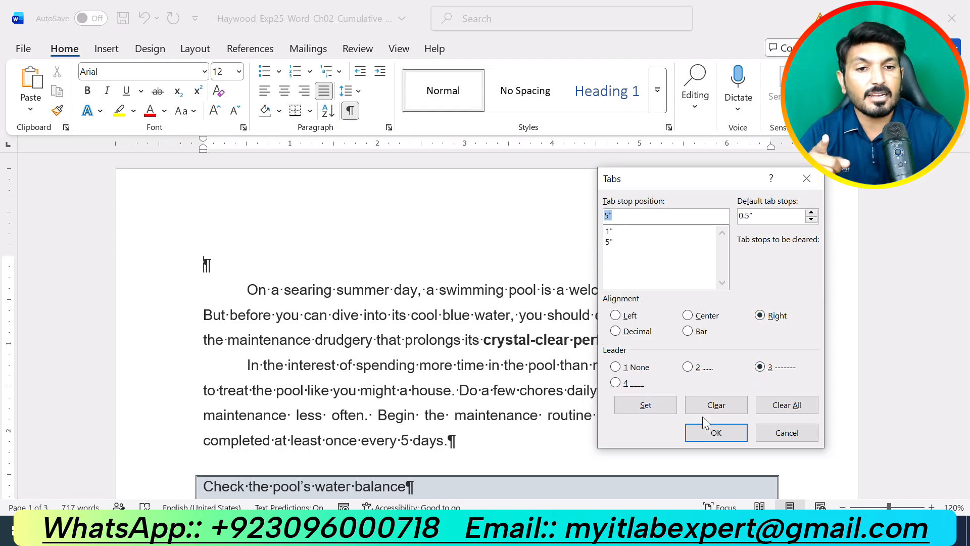
pyautogui.click(710, 432)
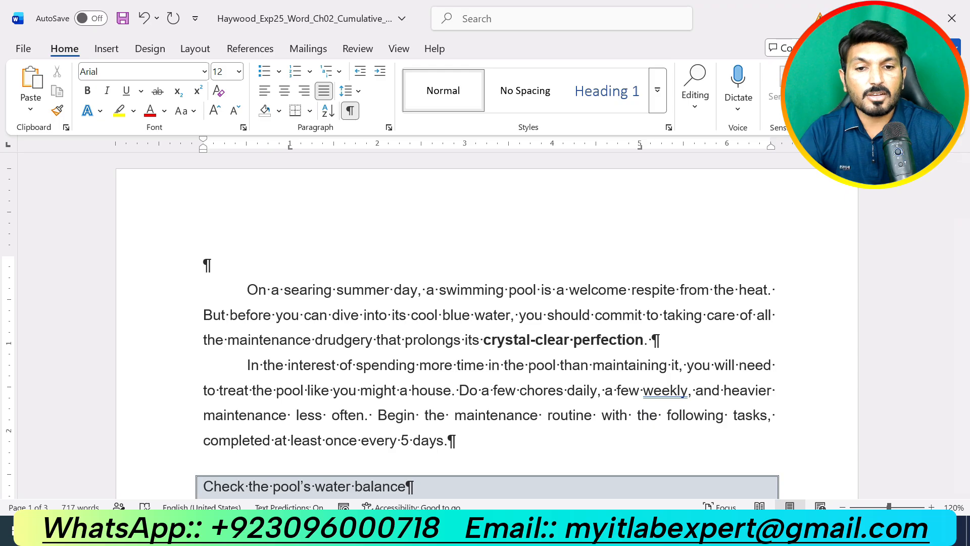
pyautogui.click(539, 530)
# In the instructions document, move the yellow highlight from step 6 to step 7
pyautogui.click(479, 493)
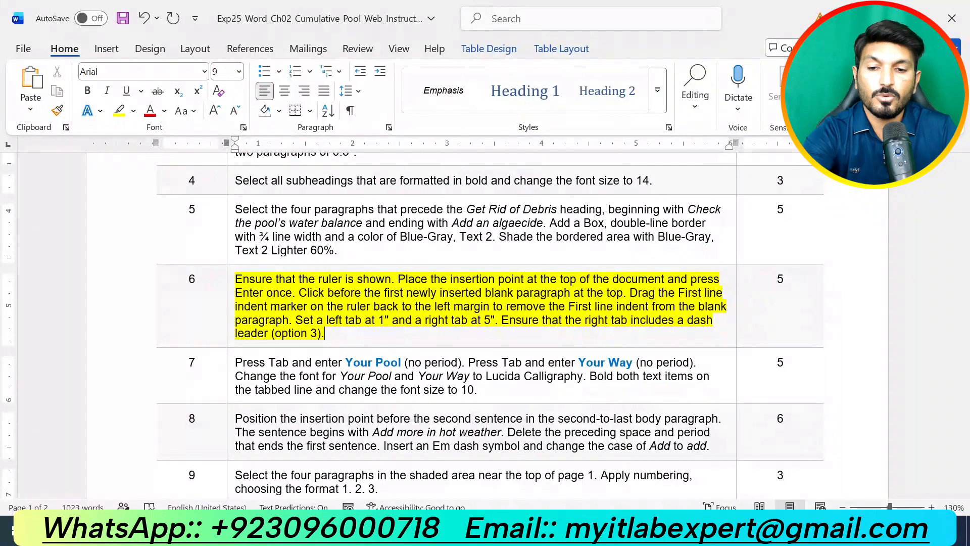
pyautogui.hotkey('ctrl', 'z')
pyautogui.moveTo(477, 389); pyautogui.dragTo(235, 361)
pyautogui.click(319, 326)
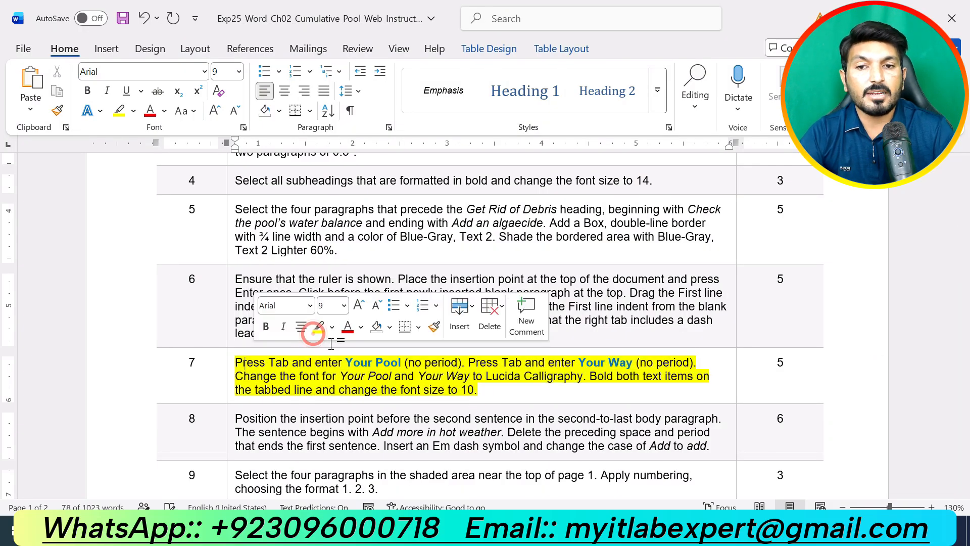
pyautogui.click(477, 389)
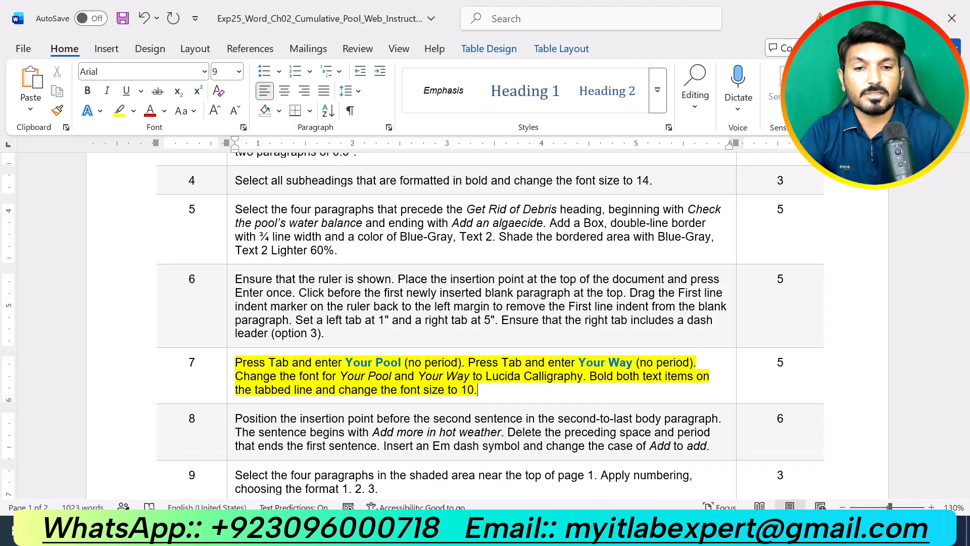
# Type 'Your Pool' at the 1" tab and 'Your Way' at the dashed right tab, then select the line
pyautogui.moveTo(482, 535)
pyautogui.click(586, 460)
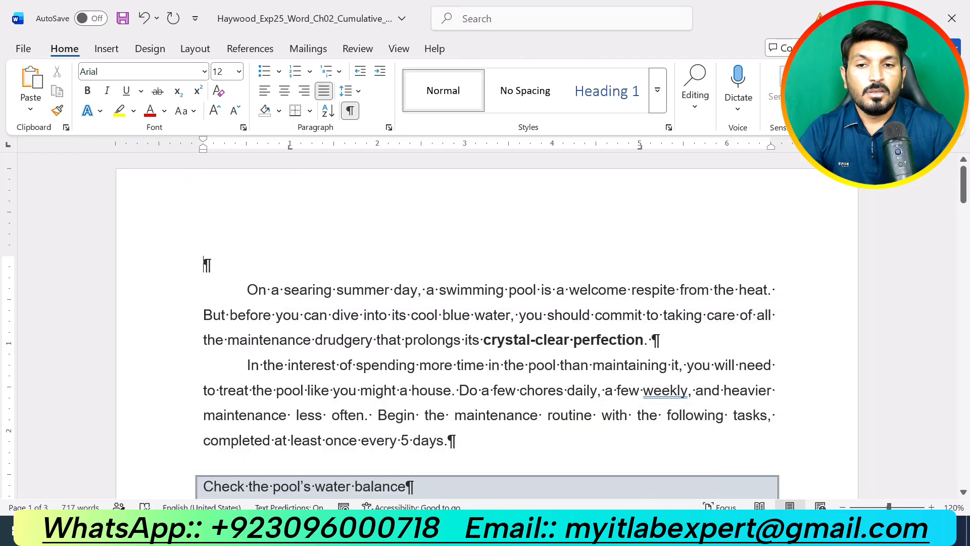
pyautogui.press('Tab')
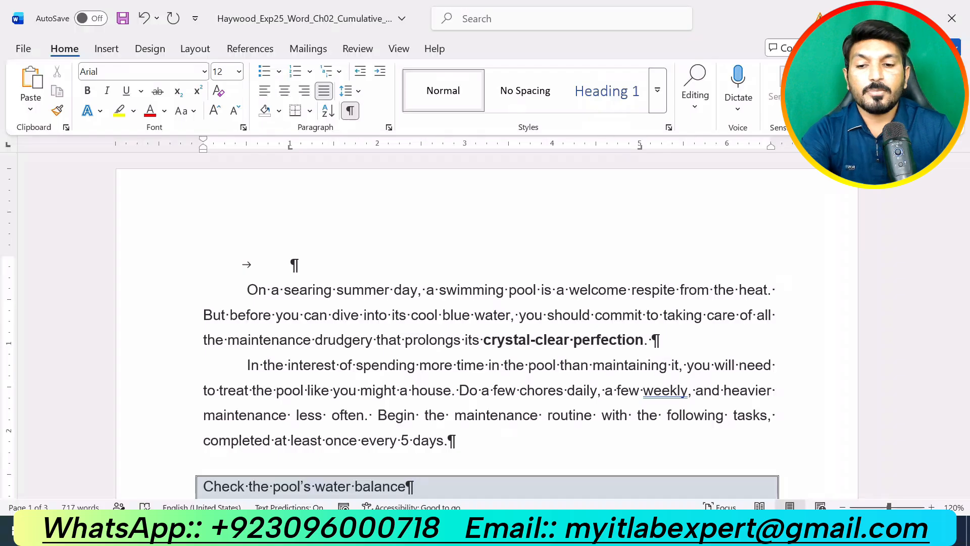
pyautogui.write('Your Pool')
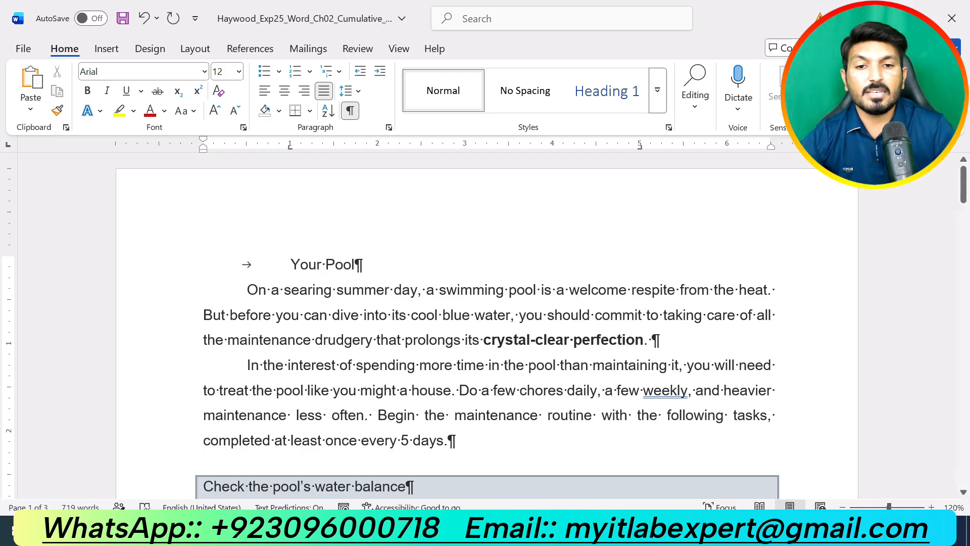
pyautogui.moveTo(503, 497)
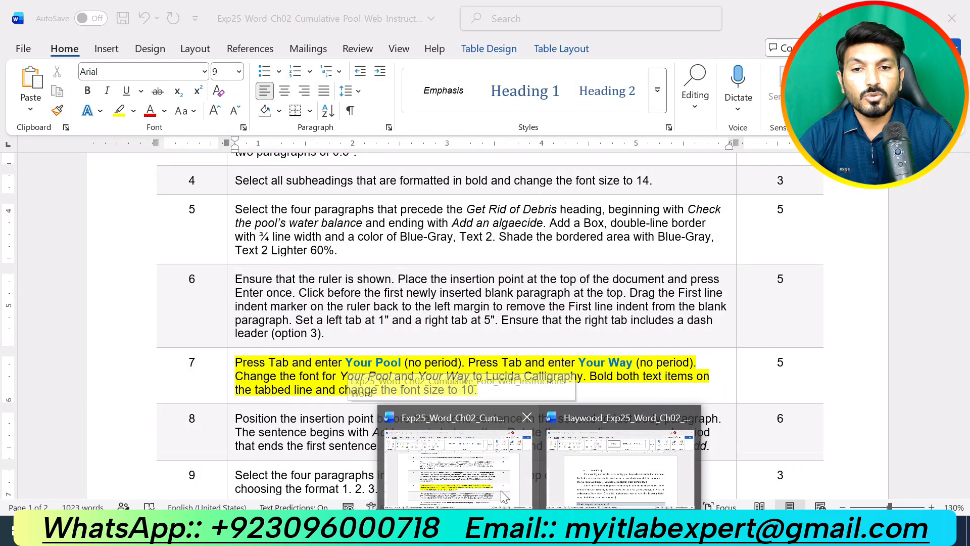
pyautogui.click(632, 488)
pyautogui.press('Tab')
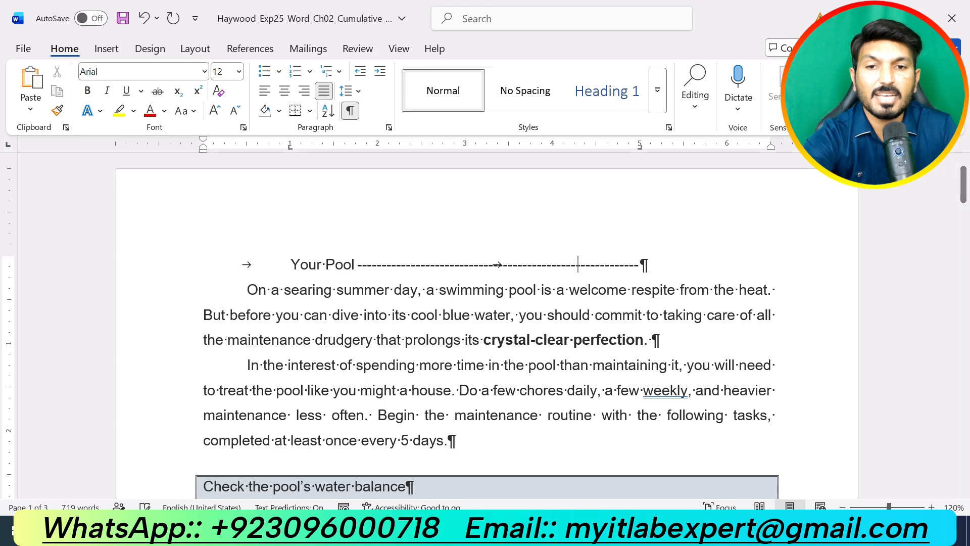
pyautogui.write('Your Way')
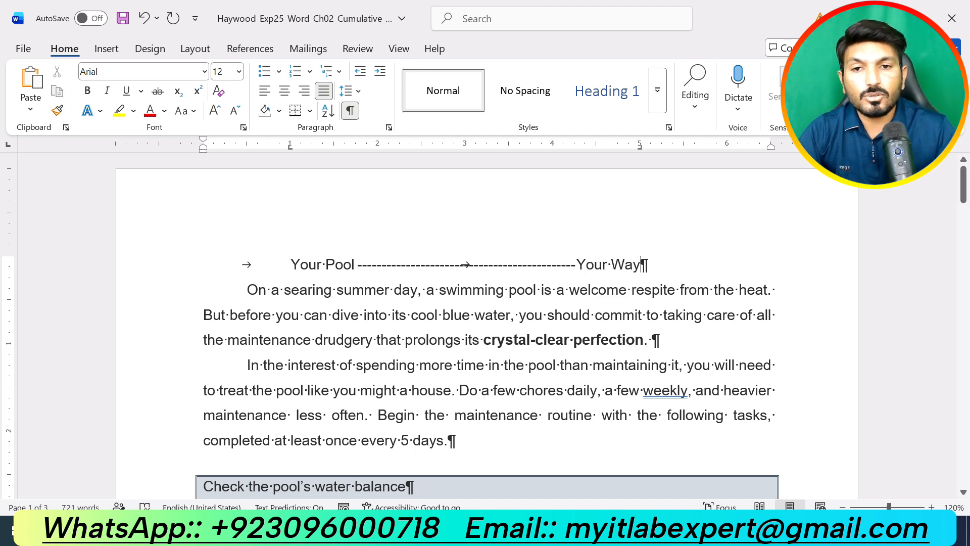
pyautogui.moveTo(292, 264); pyautogui.dragTo(647, 265)
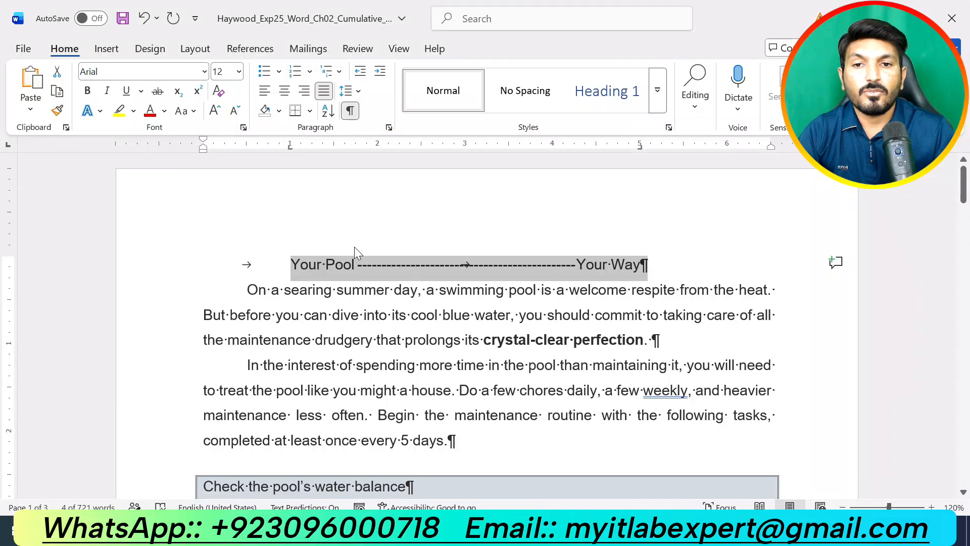
# Format the Your Pool / Your Way line as Lucida Calligraphy, 10 pt, bold
pyautogui.click(203, 72)
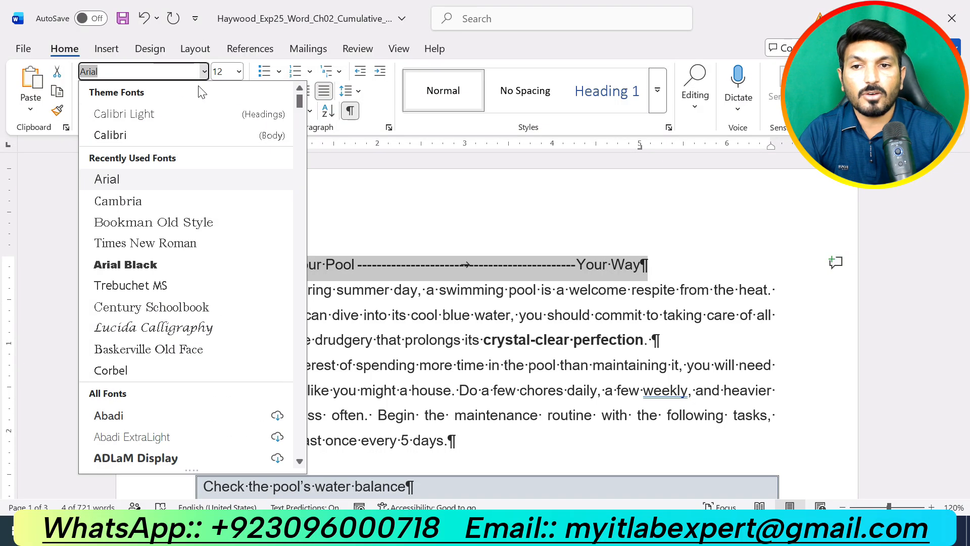
pyautogui.click(193, 329)
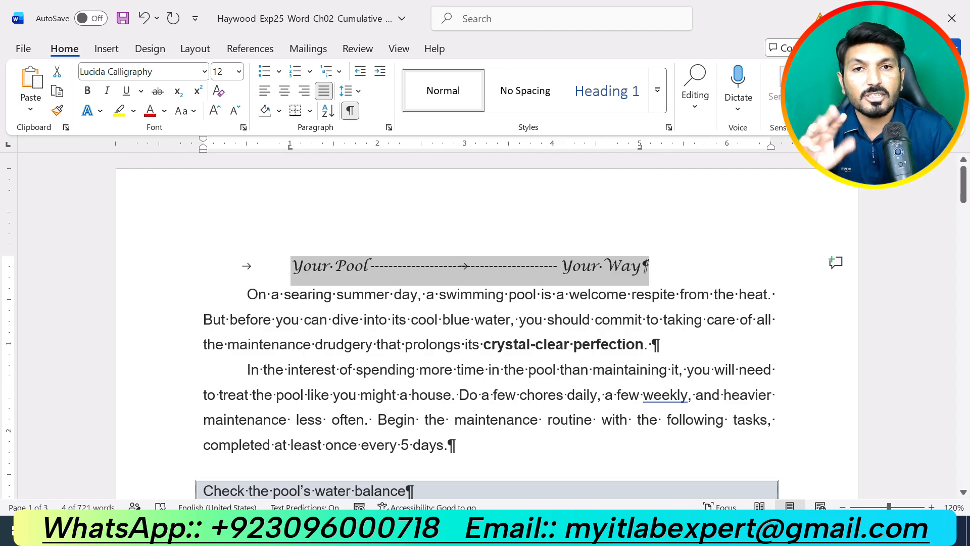
pyautogui.click(239, 71)
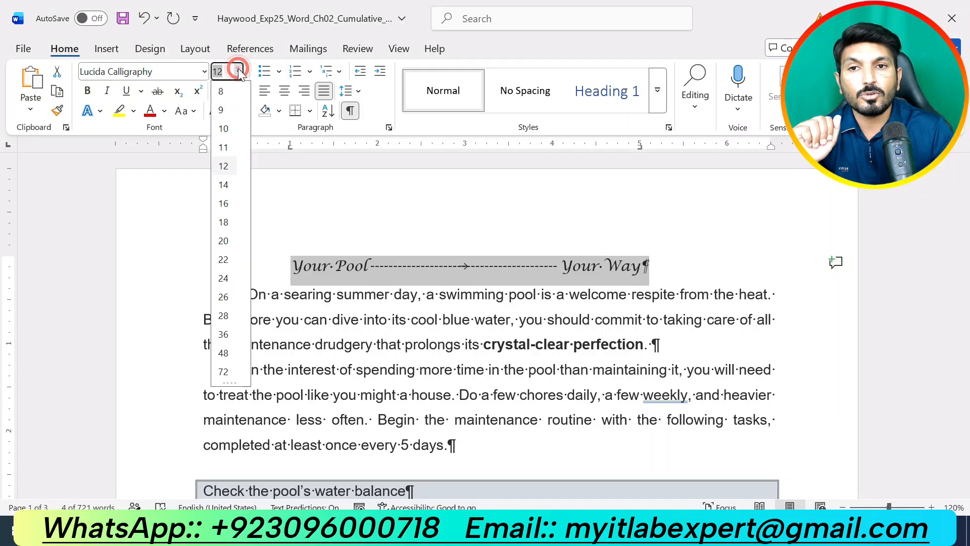
pyautogui.click(224, 129)
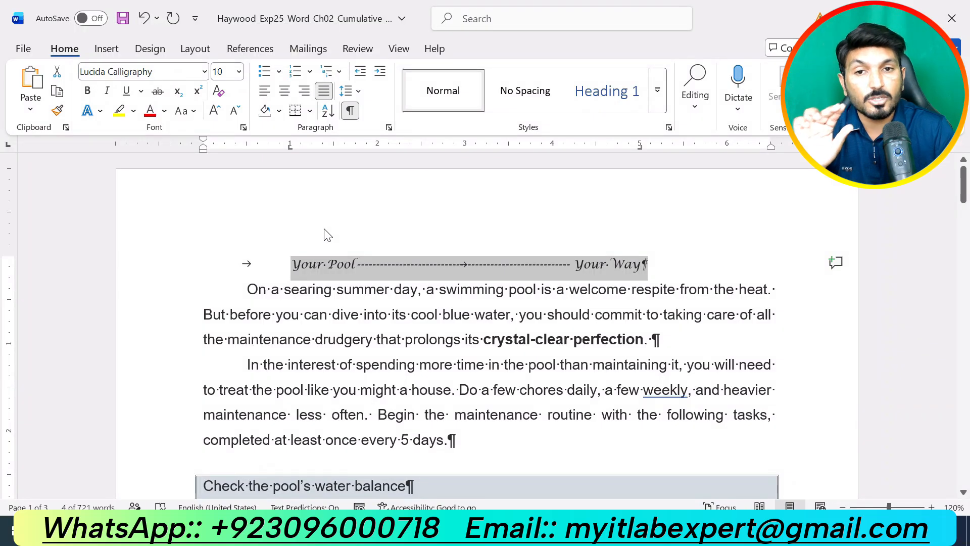
pyautogui.click(86, 93)
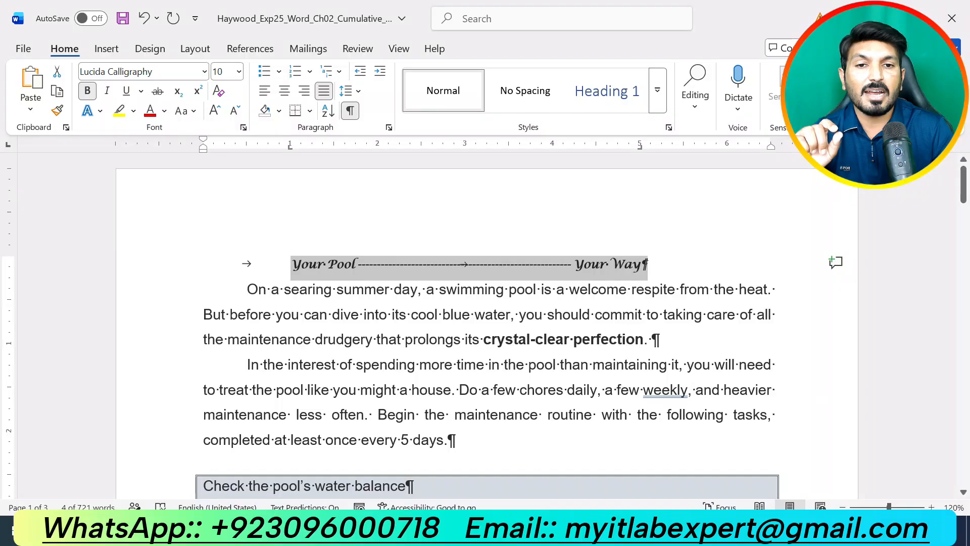
pyautogui.click(472, 339)
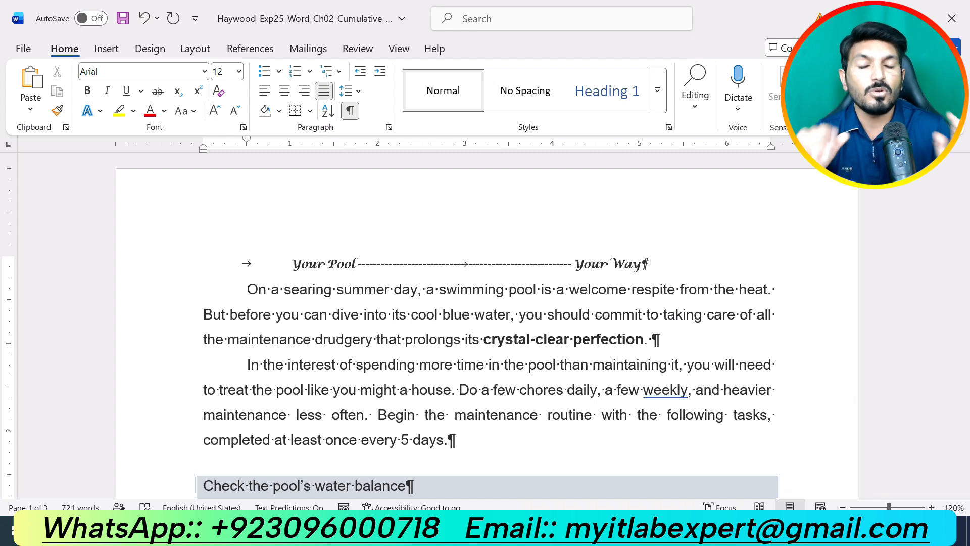
# Bring the instructions document to the front and locate the step 8 instruction
pyautogui.click(539, 534)
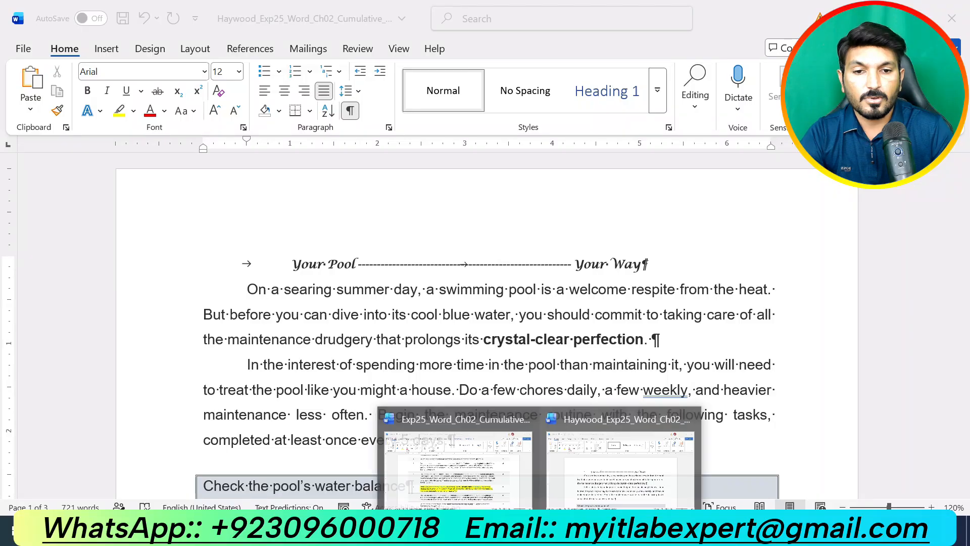
pyautogui.click(460, 489)
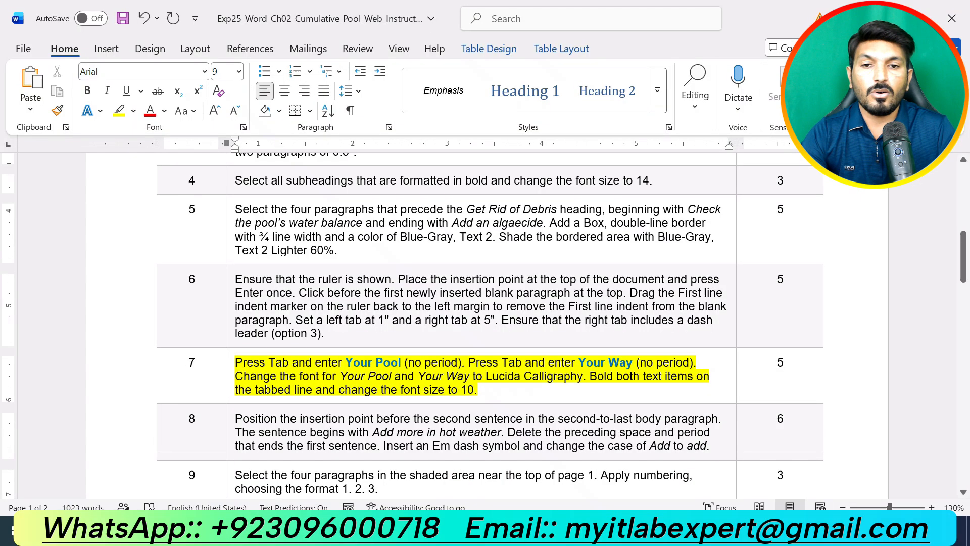
pyautogui.tripleClick(581, 396)
pyautogui.scroll(-6, 485, 324)
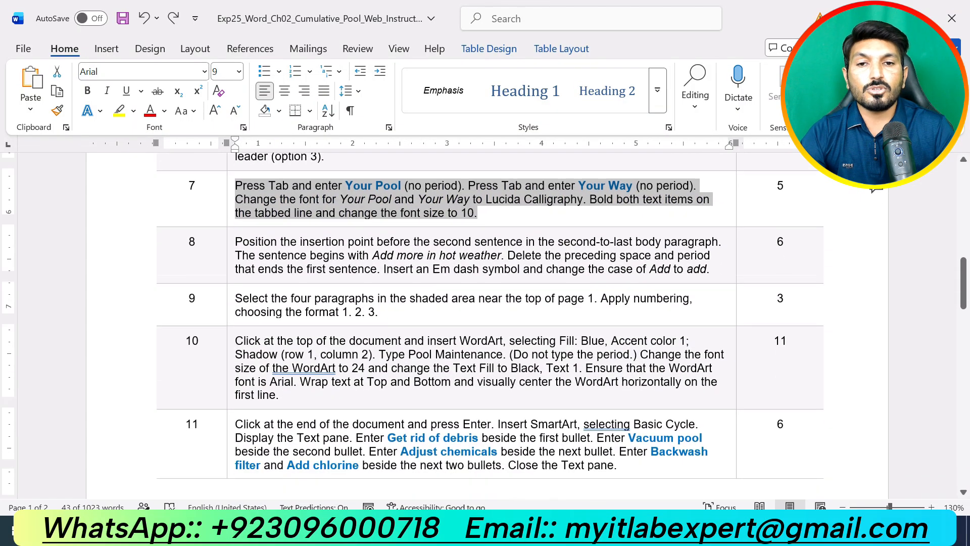
pyautogui.scroll(3, 485, 323)
pyautogui.scroll(1, 485, 323)
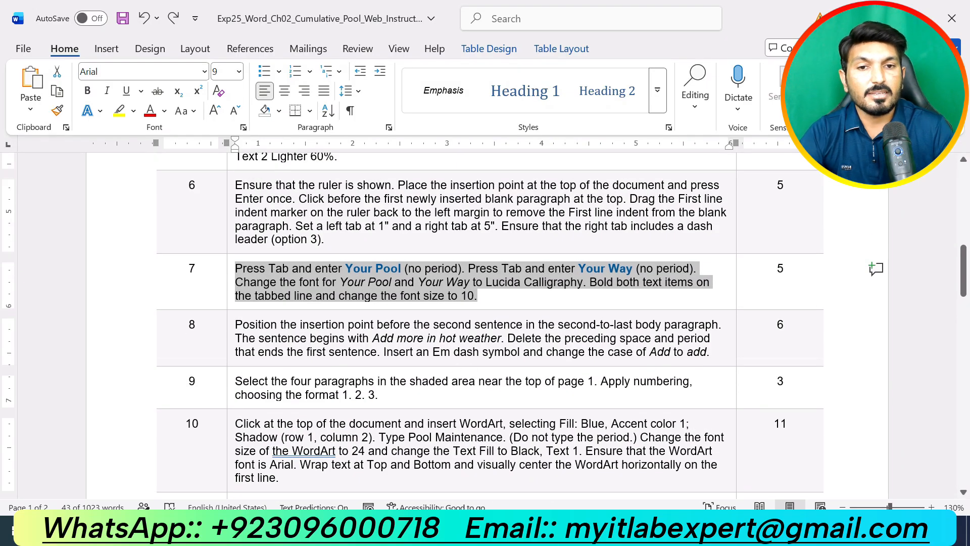
# Highlight the step 8 em dash instruction text in yellow
pyautogui.moveTo(709, 352); pyautogui.dragTo(235, 324)
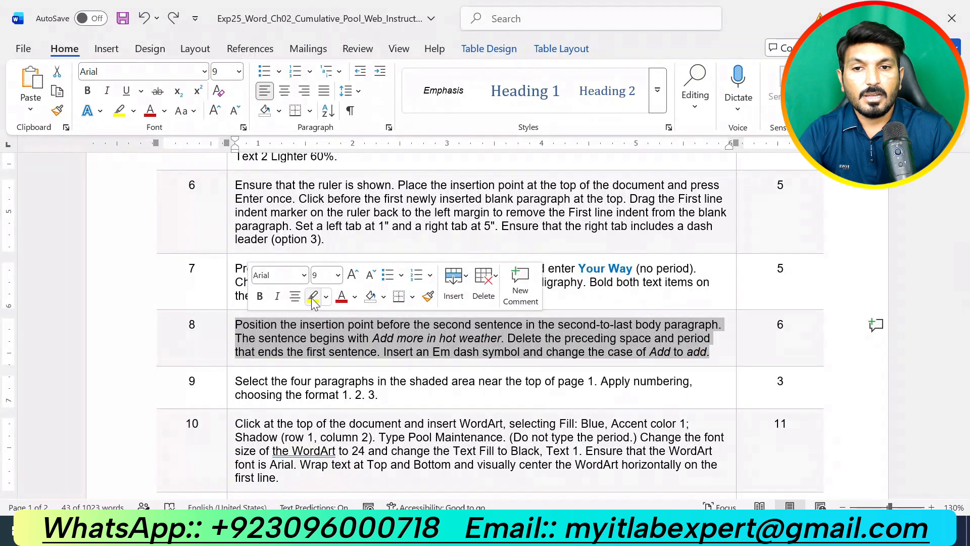
pyautogui.click(313, 296)
pyautogui.click(432, 340)
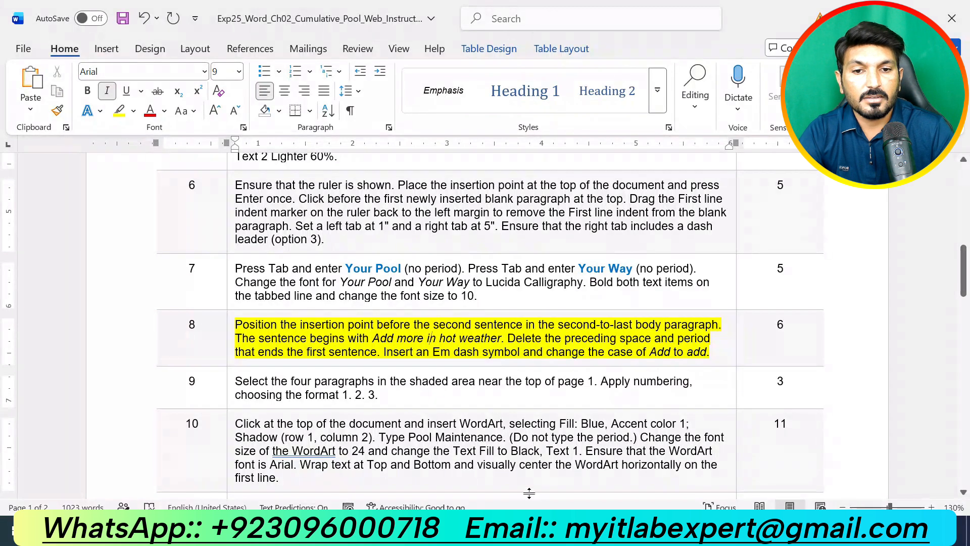
pyautogui.moveTo(556, 534)
pyautogui.click(601, 483)
pyautogui.scroll(-15, 485, 323)
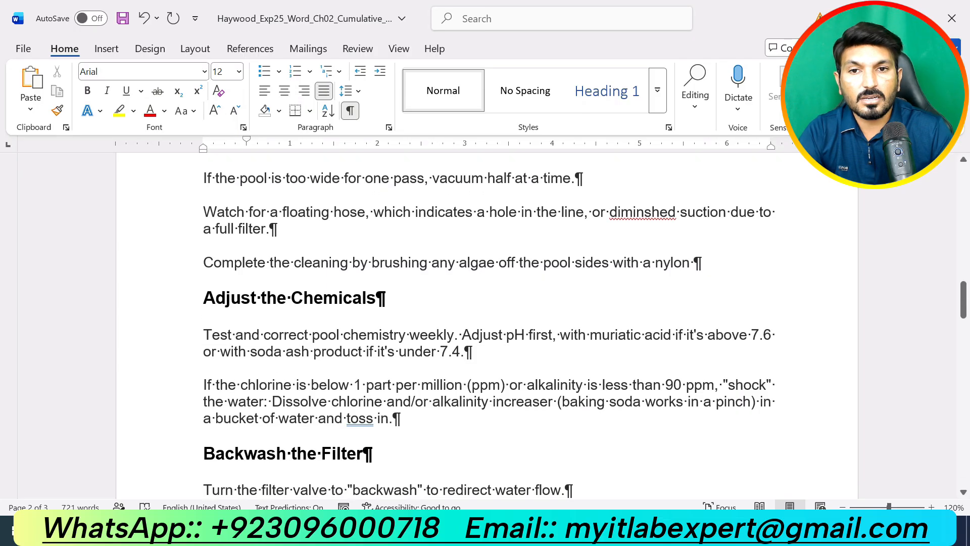
pyautogui.scroll(1, 485, 324)
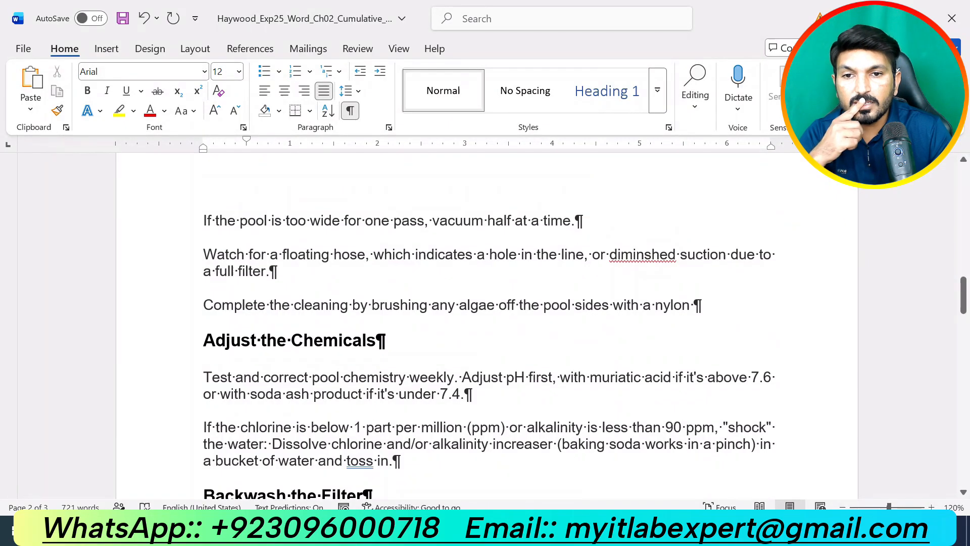
pyautogui.click(539, 531)
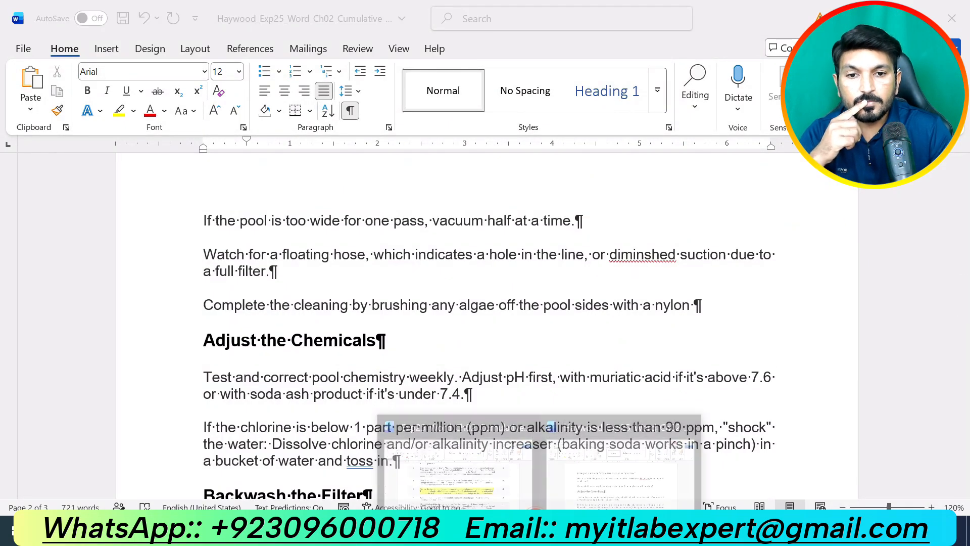
pyautogui.moveTo(490, 475)
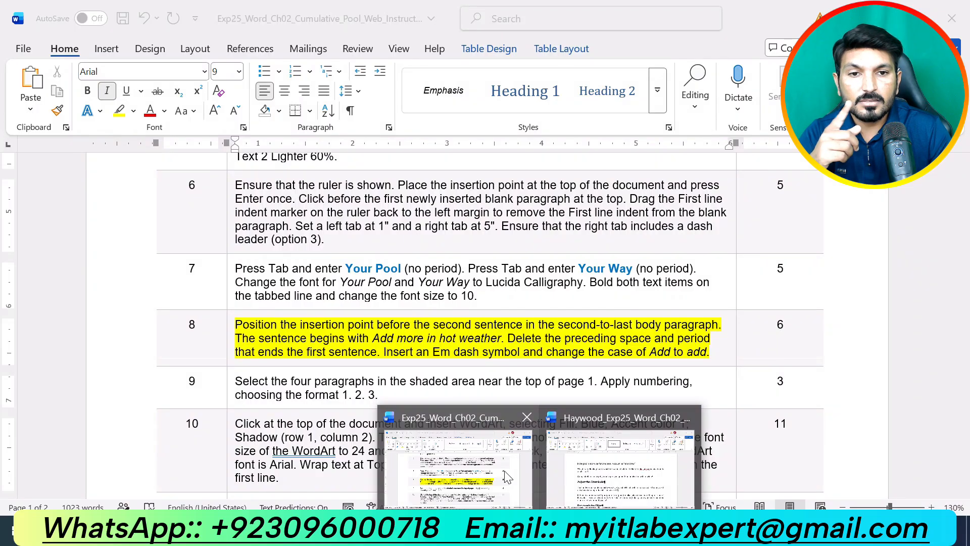
pyautogui.click(621, 467)
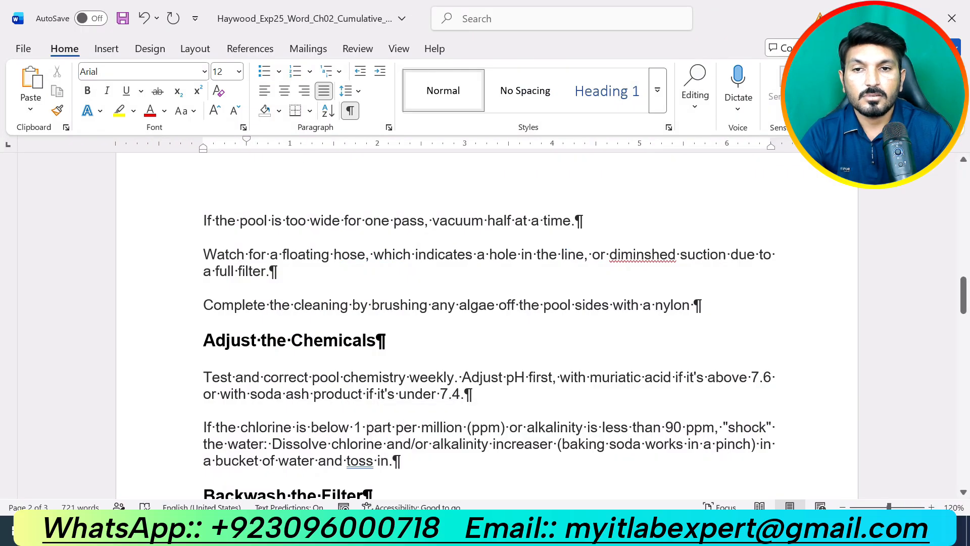
pyautogui.scroll(5, 485, 324)
pyautogui.scroll(-8, 485, 323)
pyautogui.scroll(-8, 486, 326)
pyautogui.scroll(10, 487, 326)
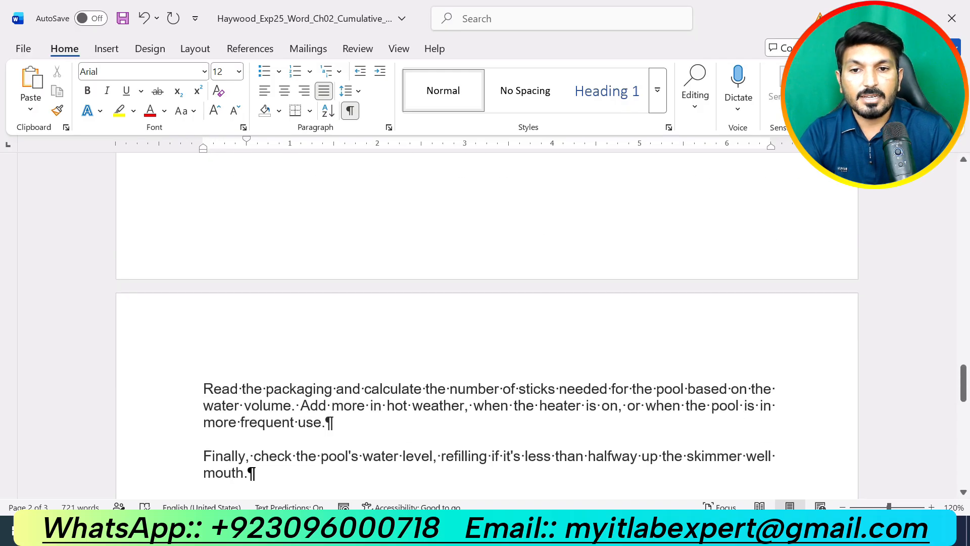
pyautogui.click(300, 405)
pyautogui.click(539, 530)
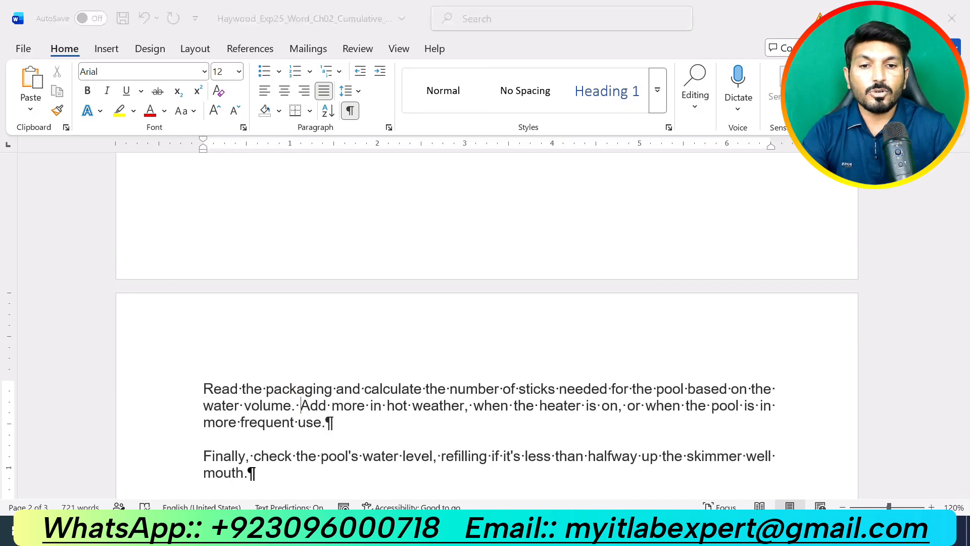
pyautogui.click(457, 470)
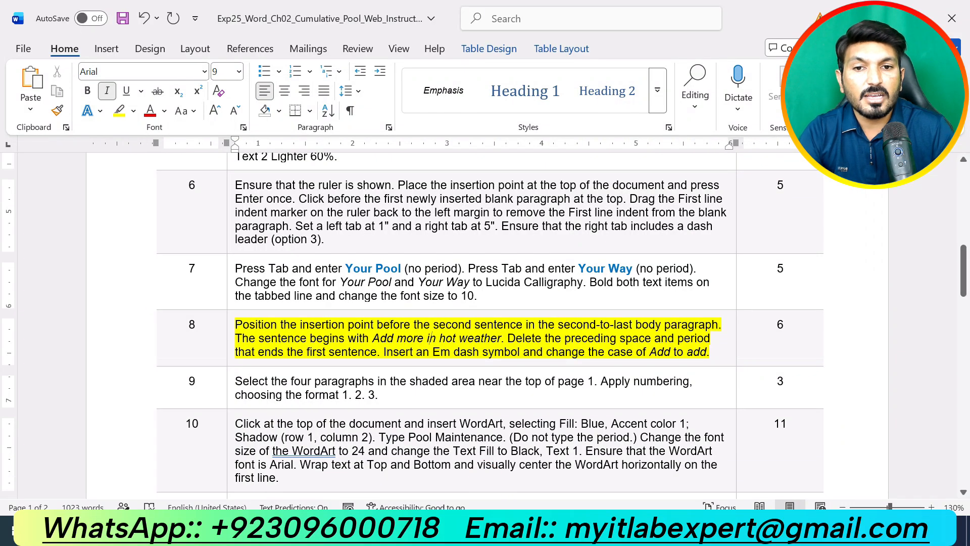
pyautogui.moveTo(539, 530)
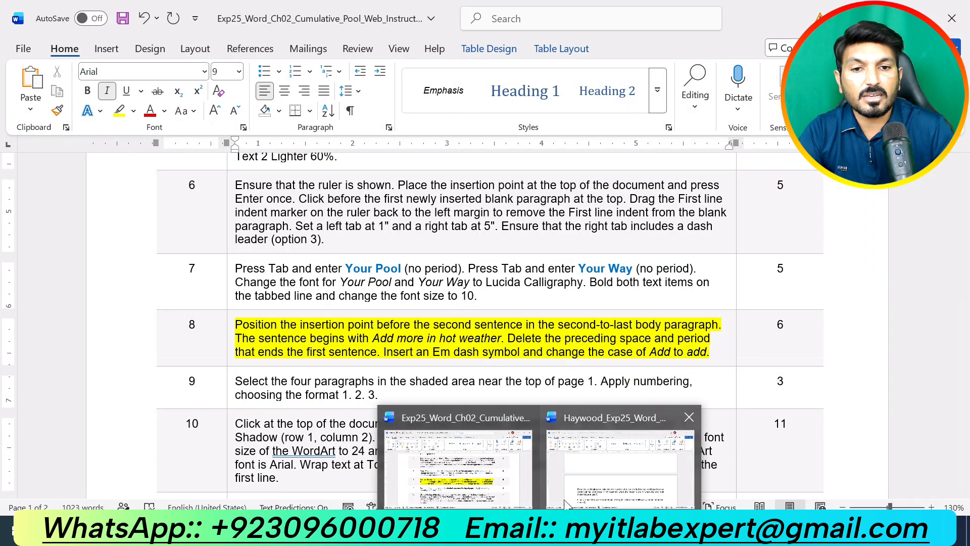
pyautogui.click(595, 457)
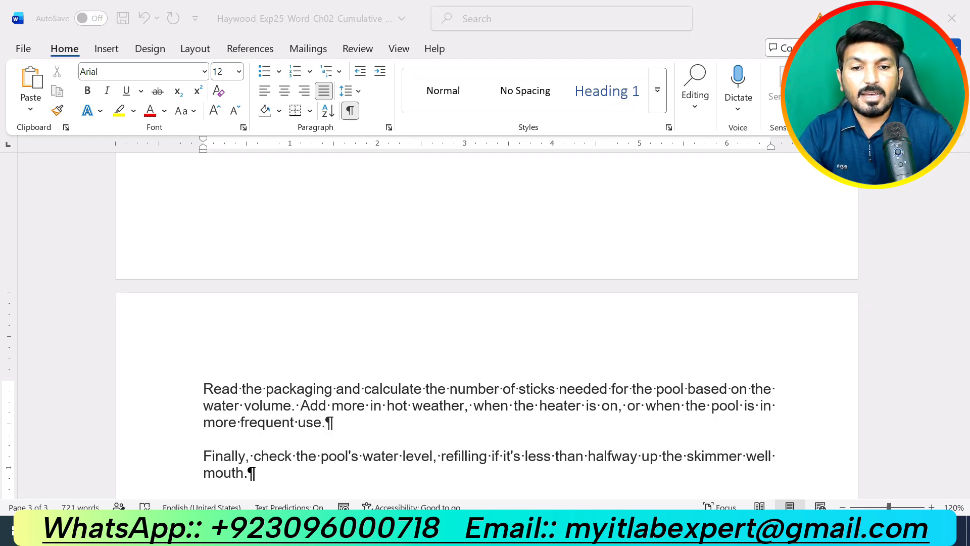
pyautogui.moveTo(539, 530)
pyautogui.click(471, 456)
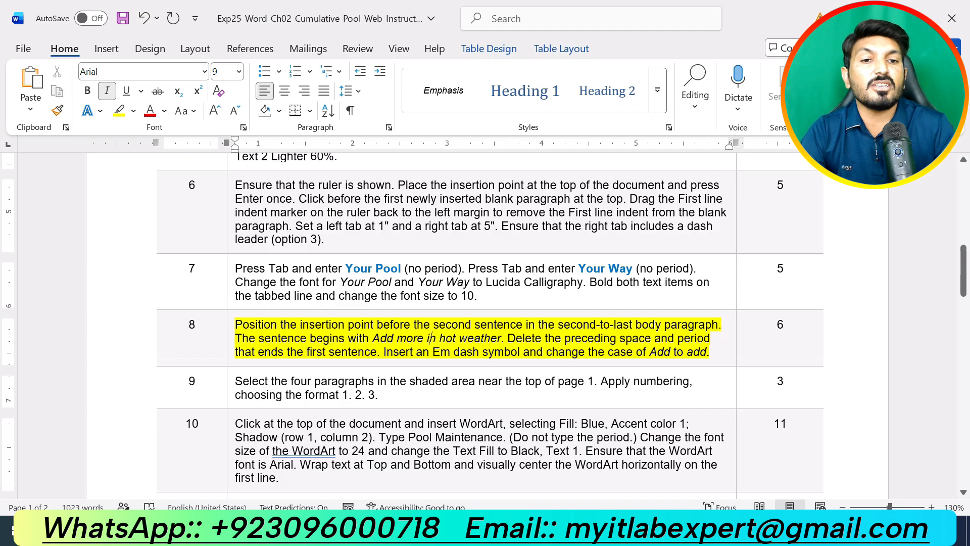
# In the pool document, delete the period and space between 'water volume' and 'Add'
pyautogui.moveTo(550, 536)
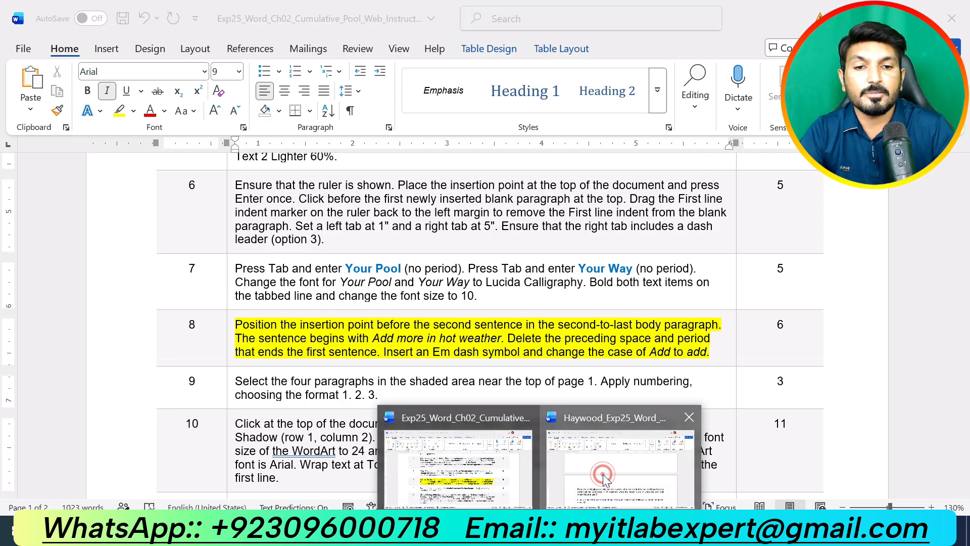
pyautogui.click(598, 493)
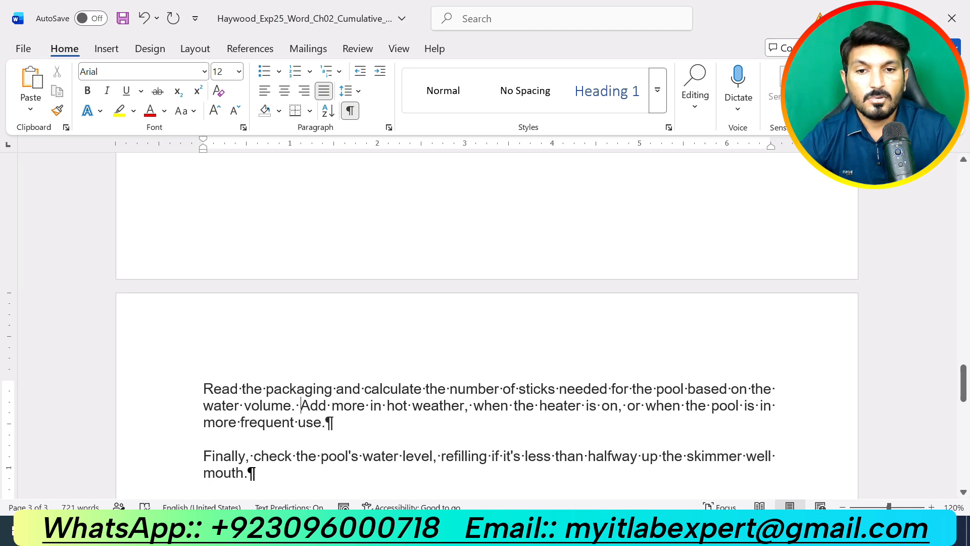
pyautogui.press('BackSpace')
pyautogui.press('BackSpace')
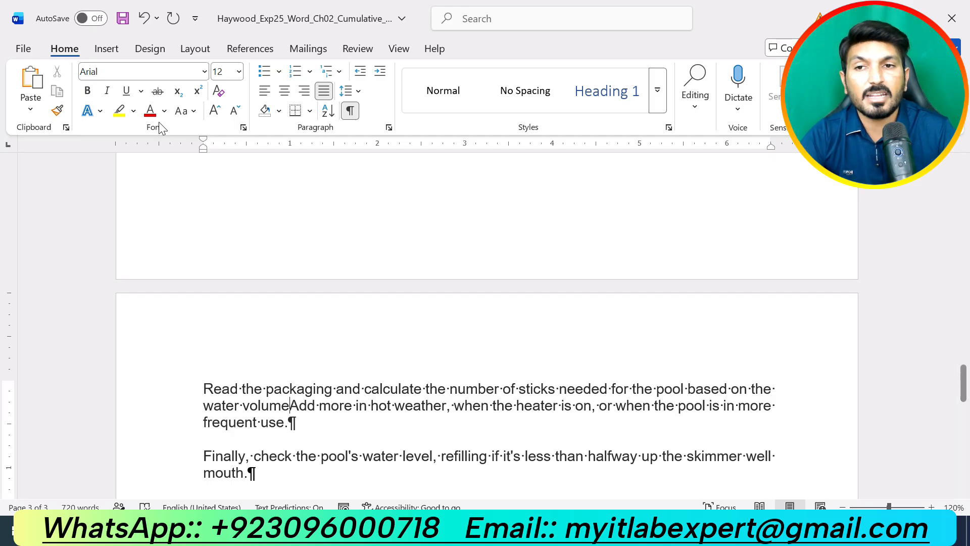
# Insert an em dash from Special Characters and lowercase 'Add', giving 'water volume—add'
pyautogui.click(99, 52)
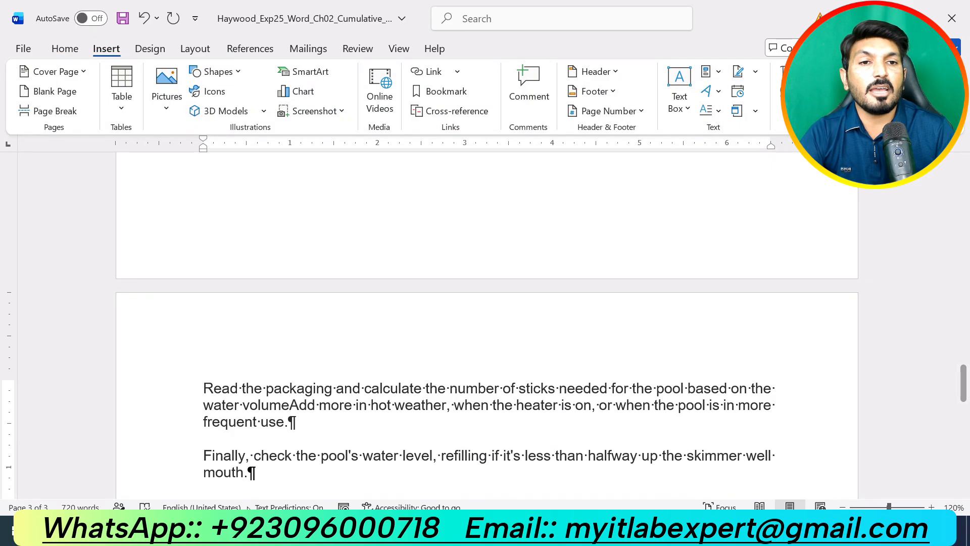
pyautogui.click(807, 91)
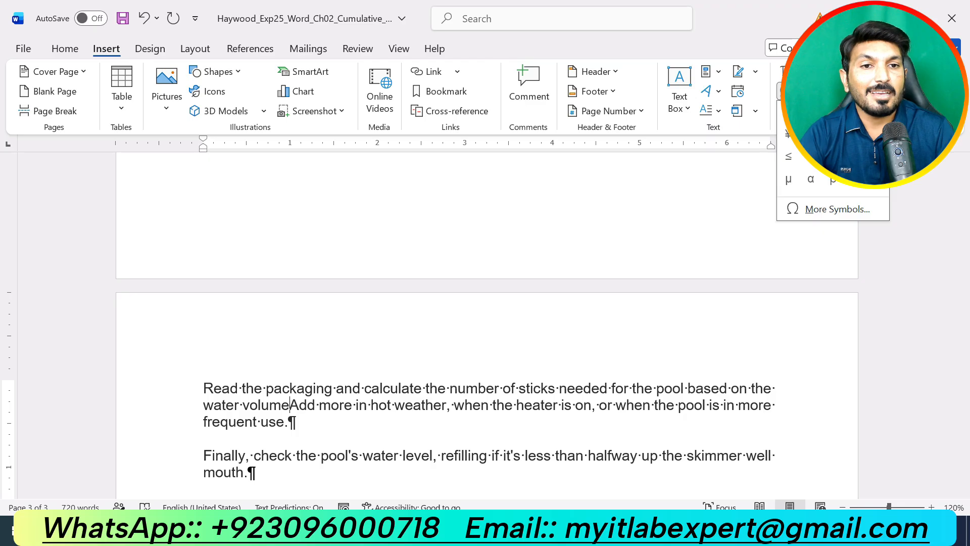
pyautogui.click(837, 210)
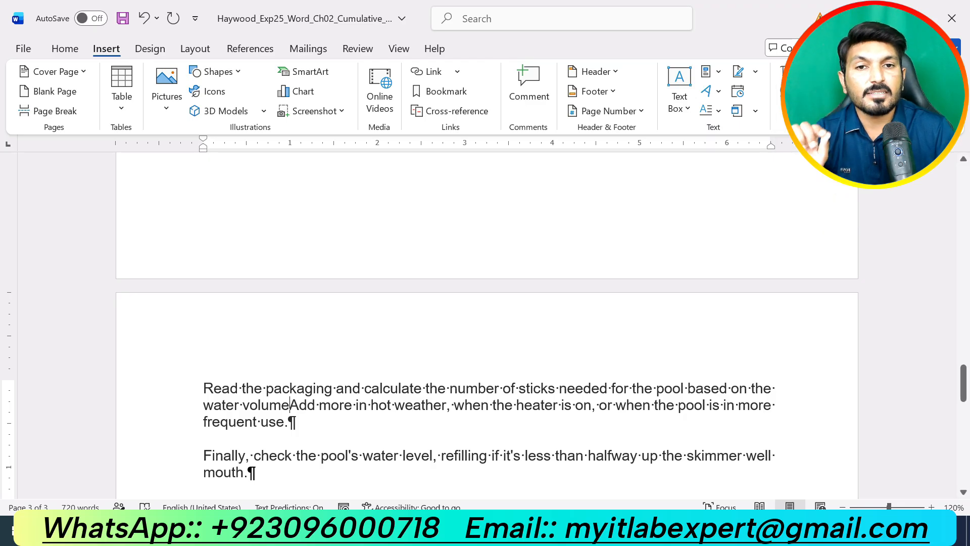
pyautogui.click(619, 180)
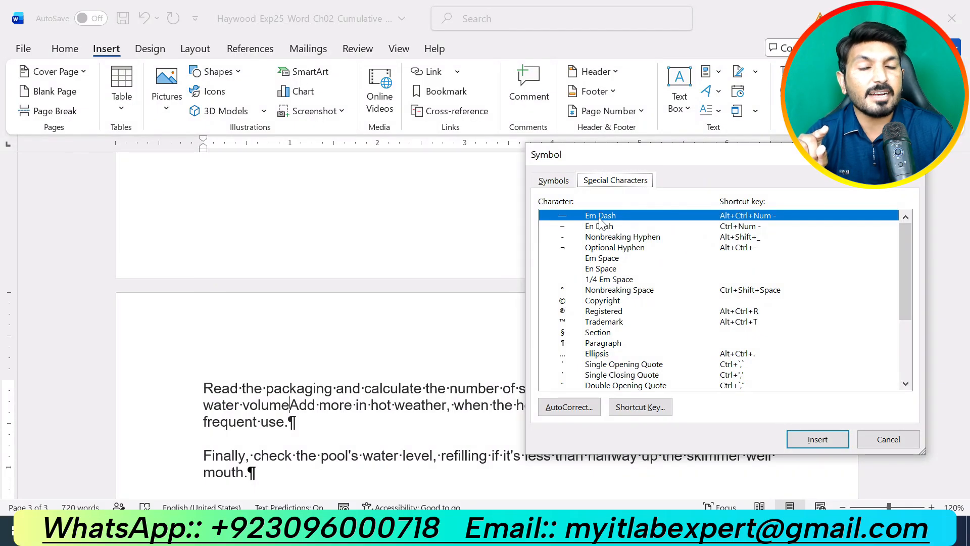
pyautogui.click(817, 439)
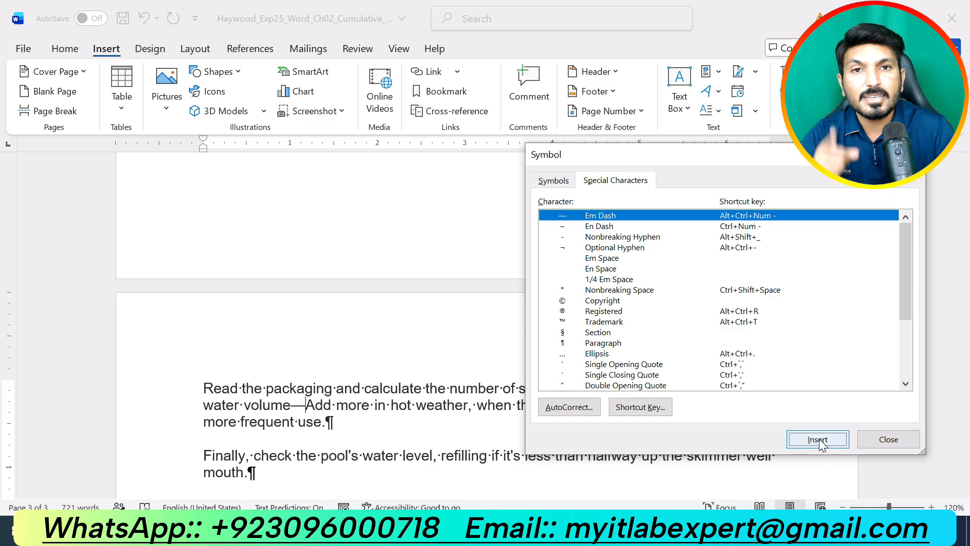
pyautogui.click(871, 441)
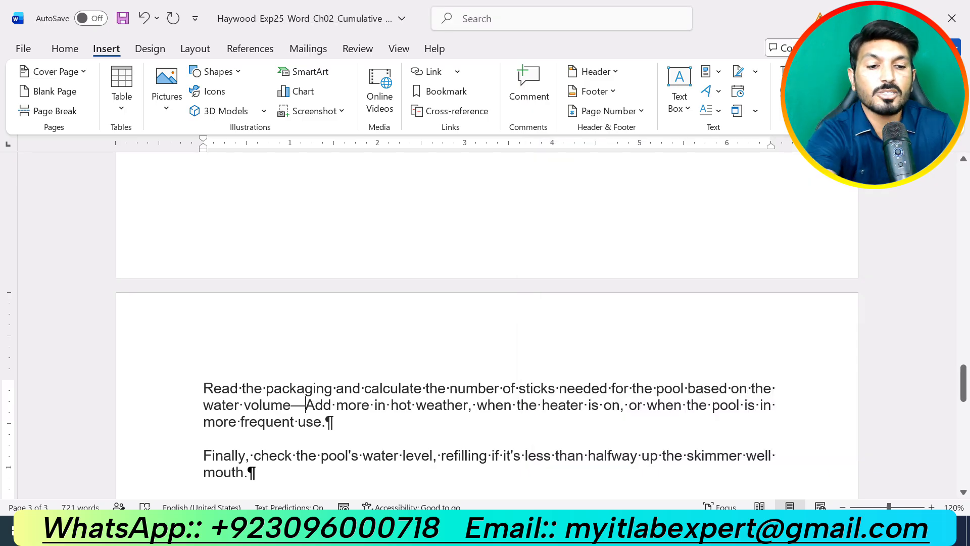
pyautogui.press('Delete')
pyautogui.write('a')
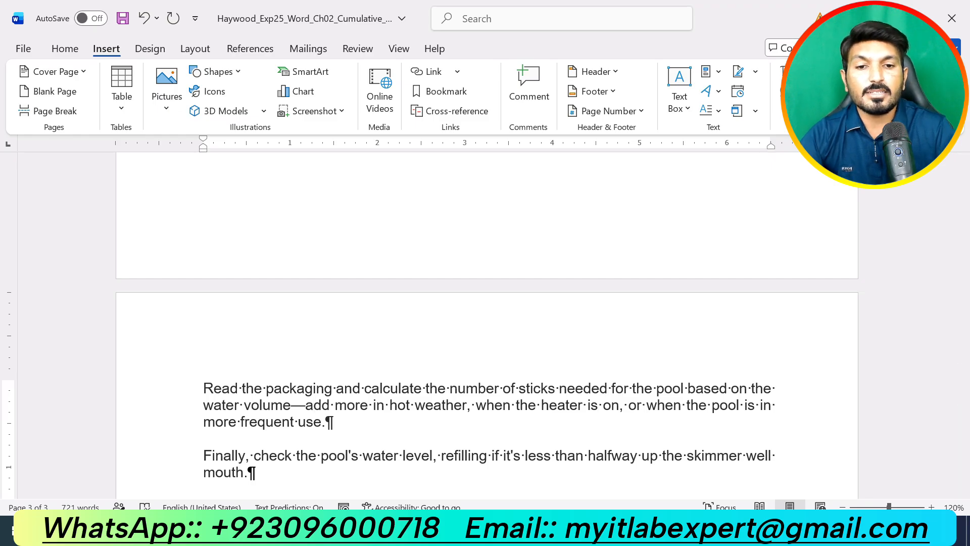
pyautogui.click(539, 529)
pyautogui.click(499, 483)
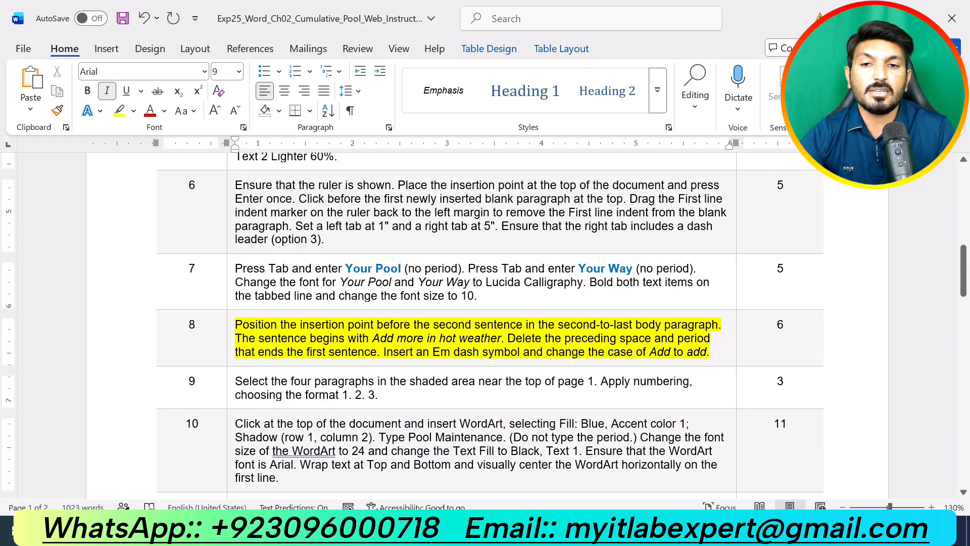
# Highlight the step 9 instruction in yellow
pyautogui.tripleClick(430, 337)
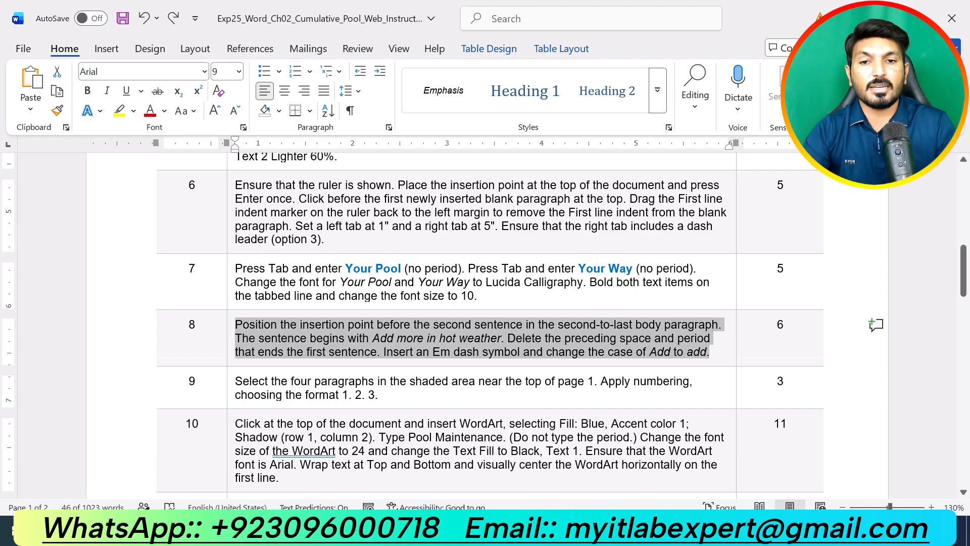
pyautogui.moveTo(383, 395); pyautogui.dragTo(237, 380)
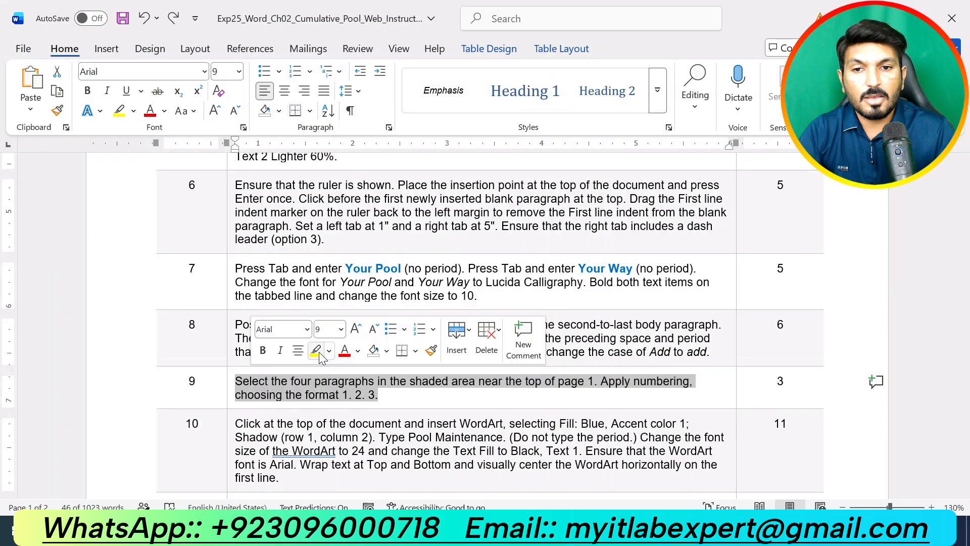
pyautogui.click(319, 355)
pyautogui.click(383, 395)
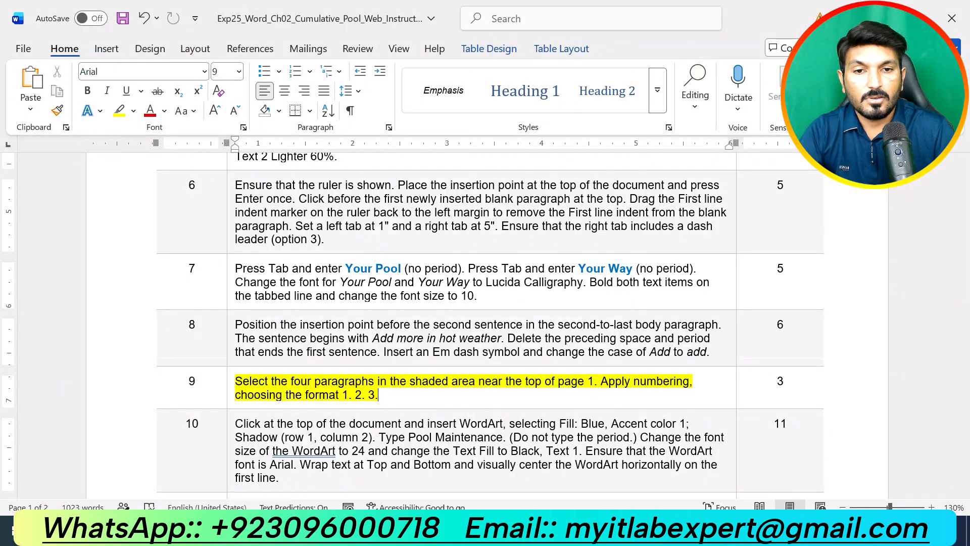
# Select the four shaded task lines in the pool maintenance document
pyautogui.click(539, 530)
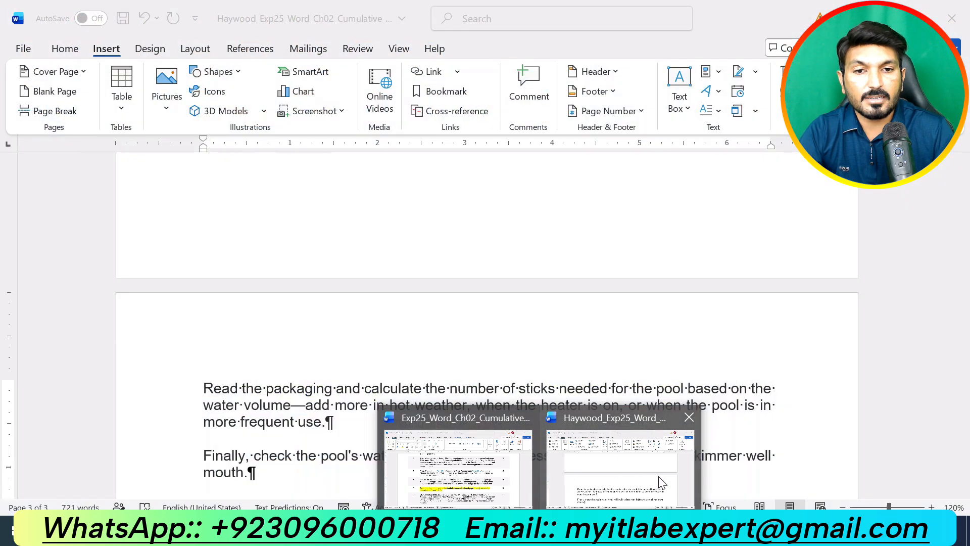
pyautogui.click(622, 467)
pyautogui.scroll(-15, 635, 465)
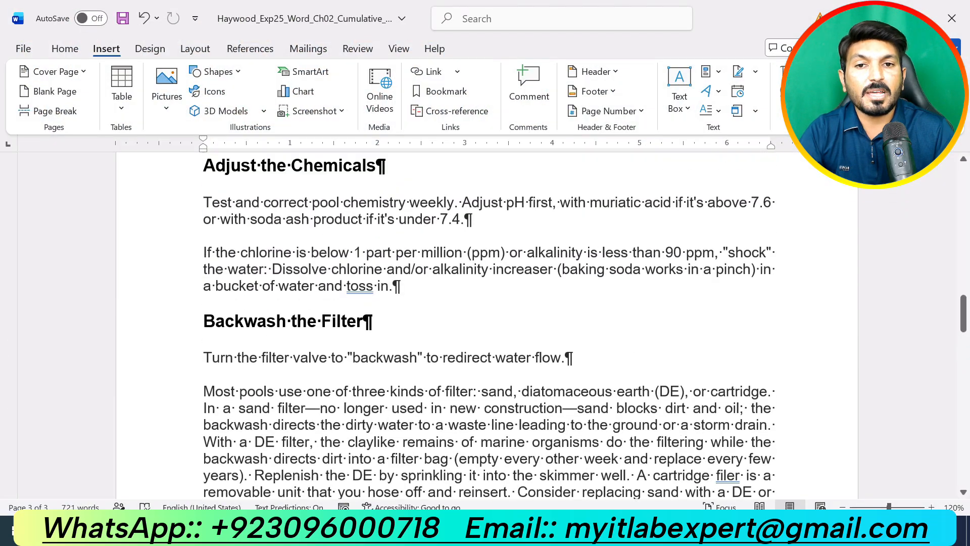
pyautogui.scroll(15, 488, 324)
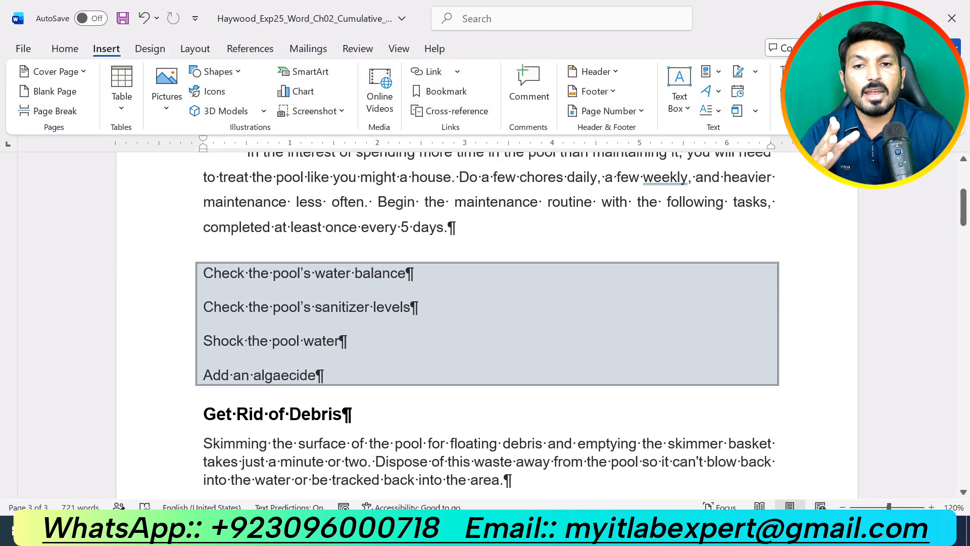
pyautogui.moveTo(353, 372); pyautogui.dragTo(205, 265)
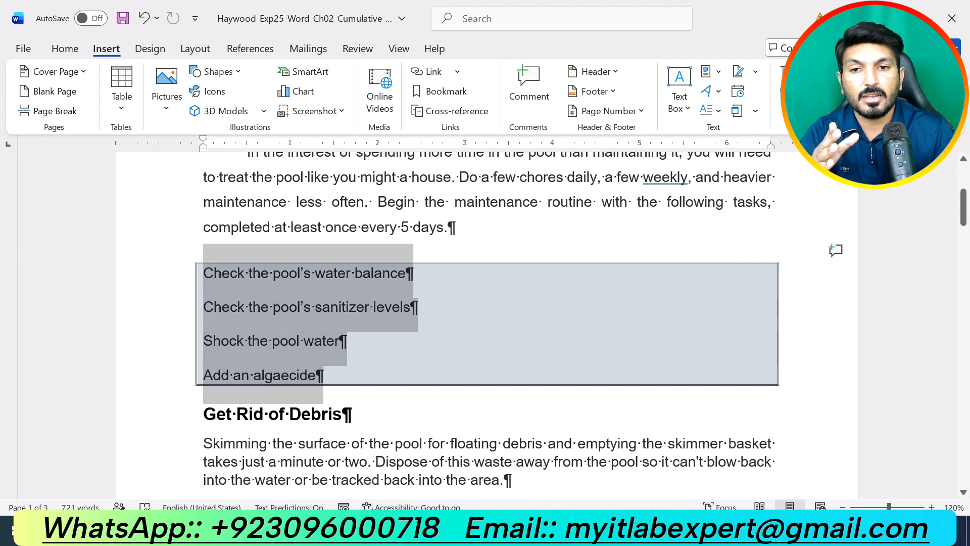
pyautogui.click(512, 534)
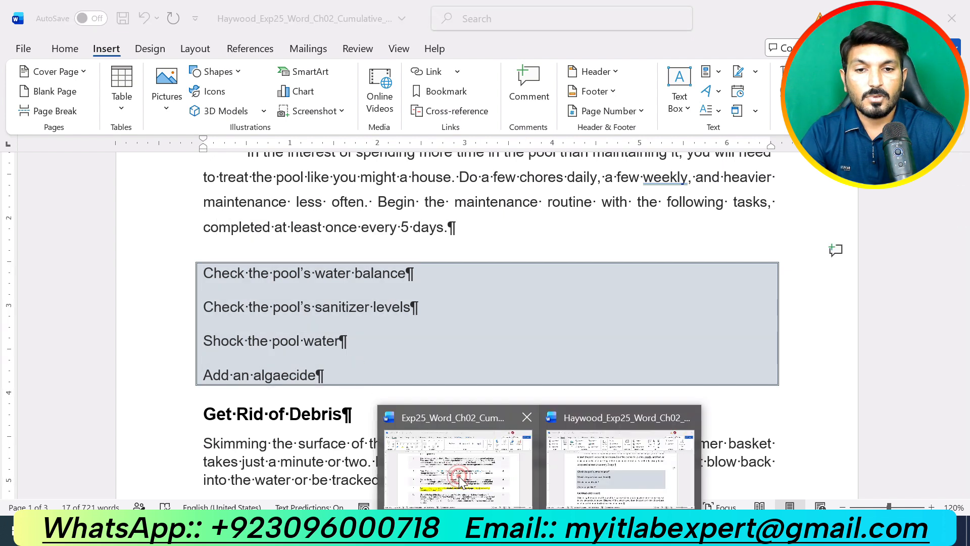
pyautogui.click(457, 469)
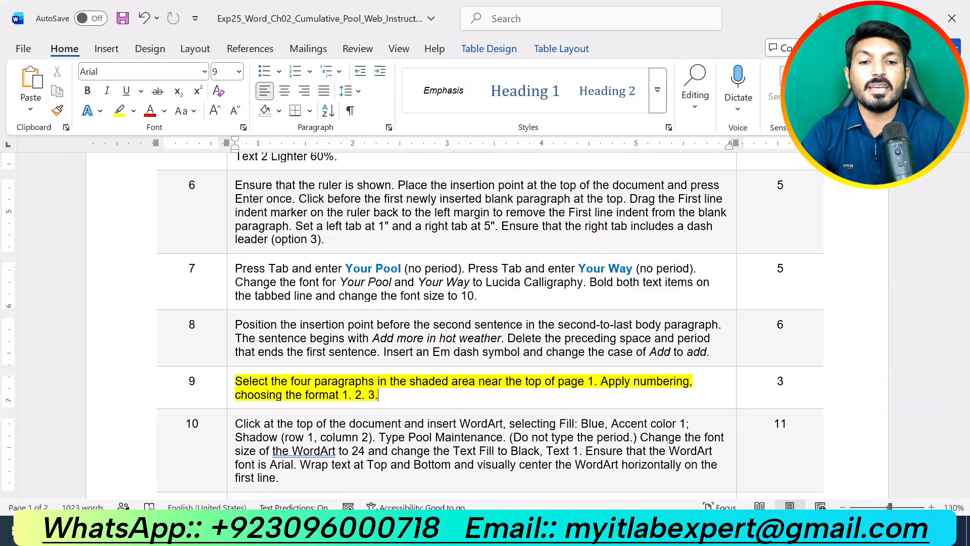
pyautogui.click(539, 530)
pyautogui.click(597, 486)
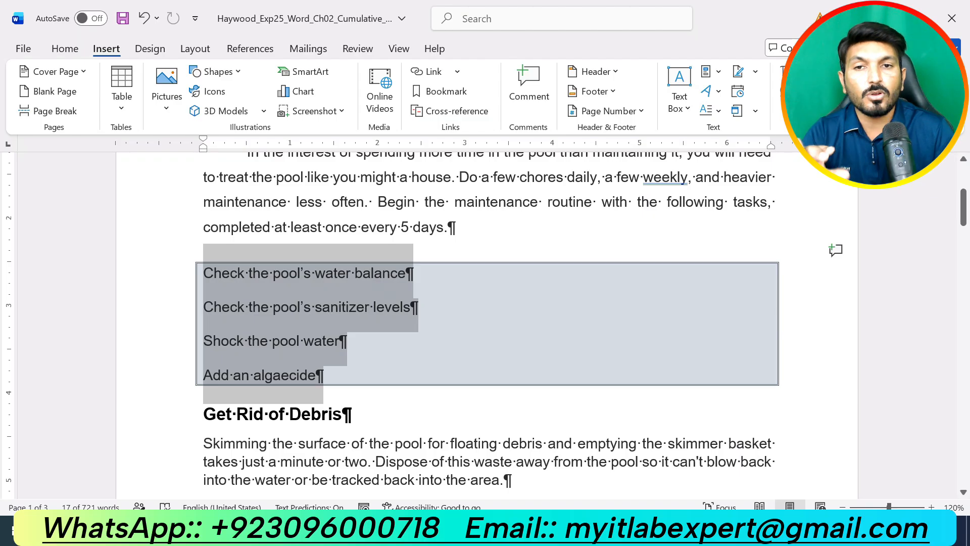
# Number the four shaded tasks, water balance through algaecide, with the 1. 2. 3. format
pyautogui.click(65, 47)
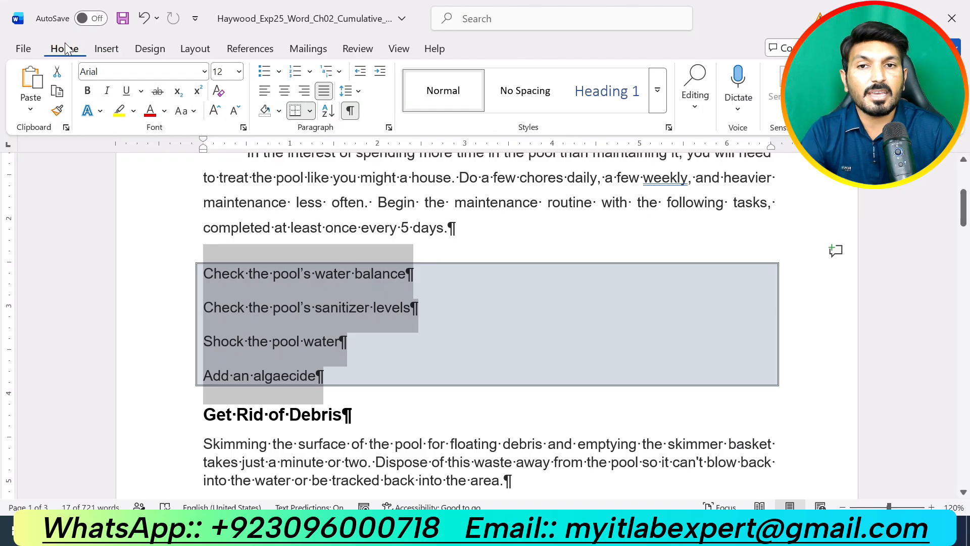
pyautogui.click(308, 74)
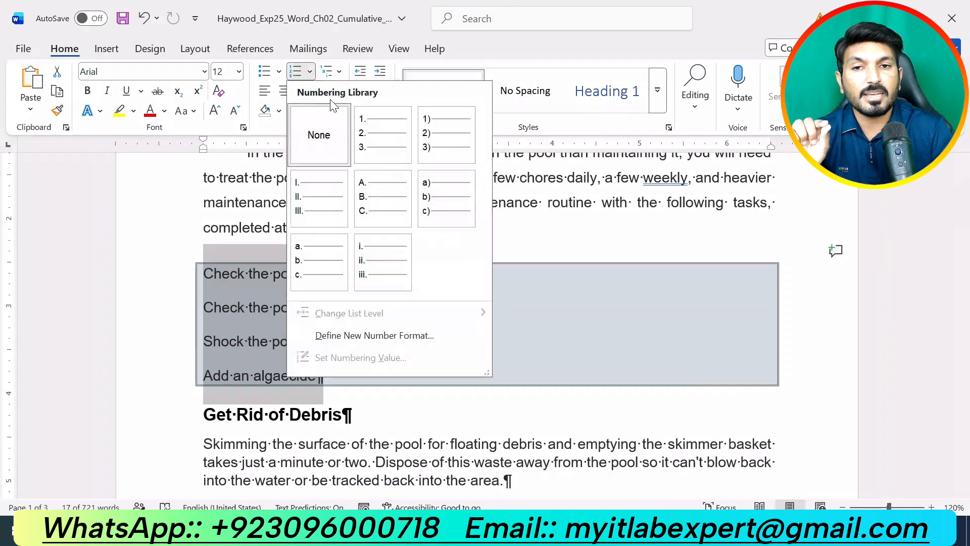
pyautogui.click(373, 141)
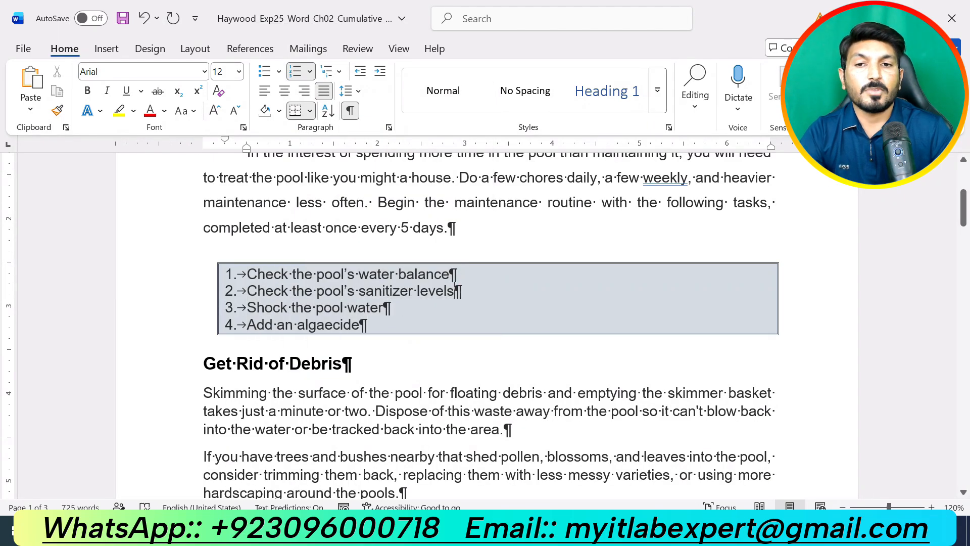
pyautogui.click(539, 532)
pyautogui.click(487, 484)
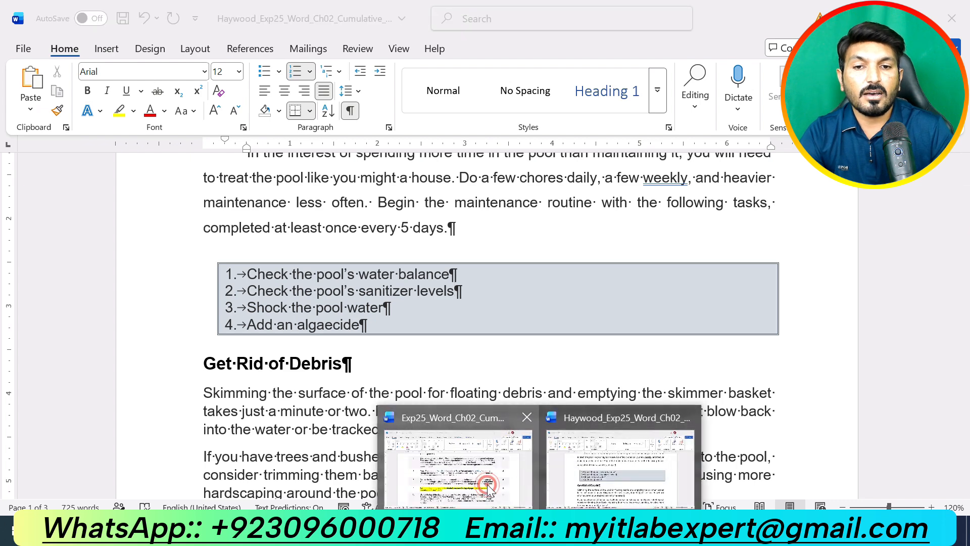
# Undo step 9's highlight with Ctrl+Z and highlight step 10, the WordArt task, in yellow
pyautogui.scroll(-15, 490, 323)
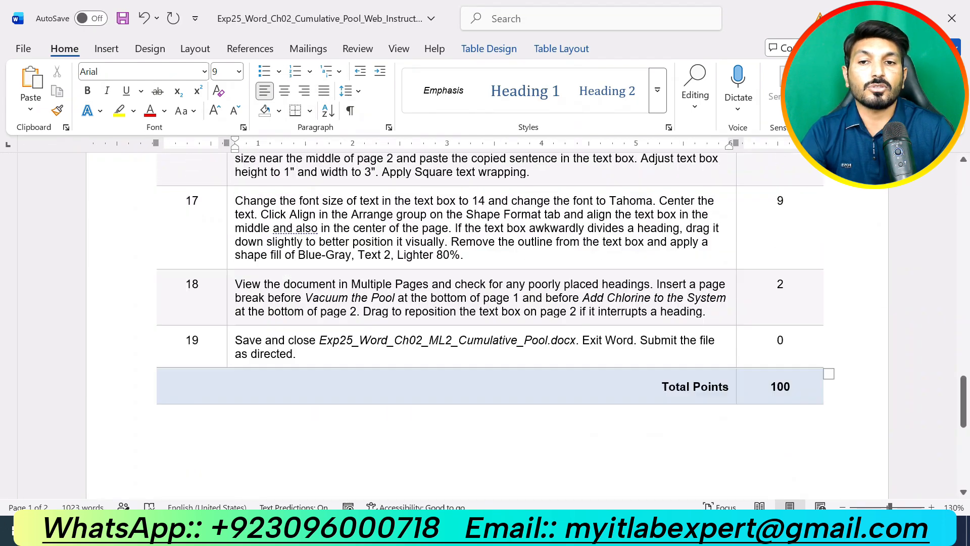
pyautogui.scroll(15, 490, 323)
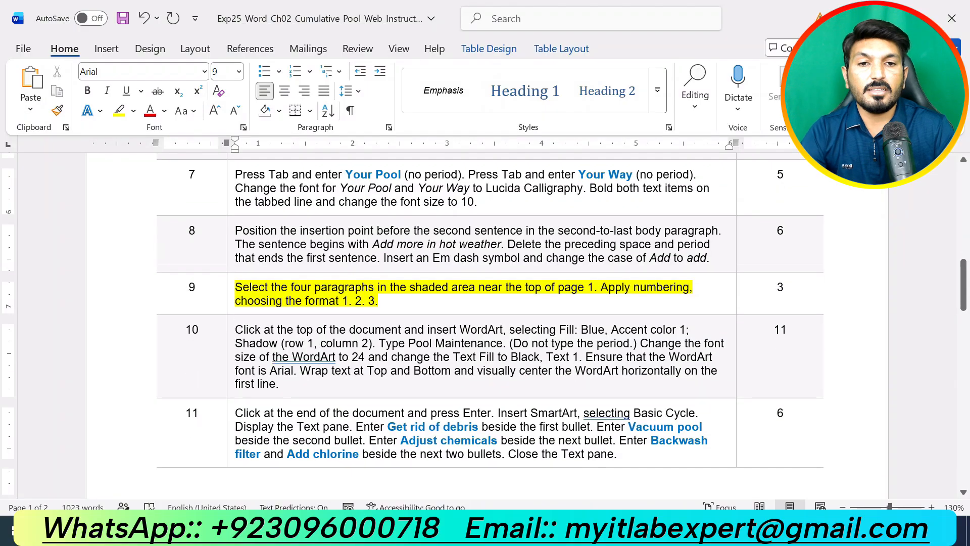
pyautogui.hotkey('ctrl', 'z')
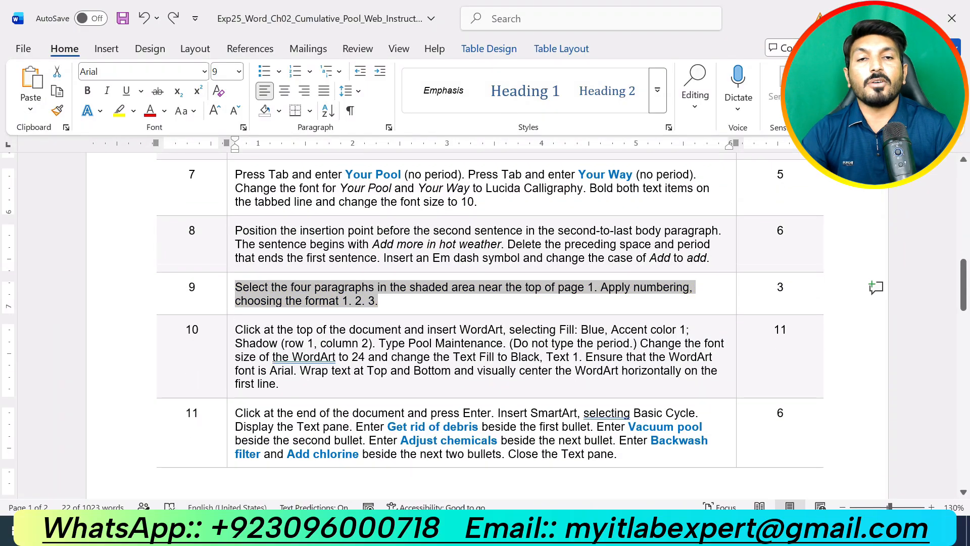
pyautogui.scroll(12, 503, 392)
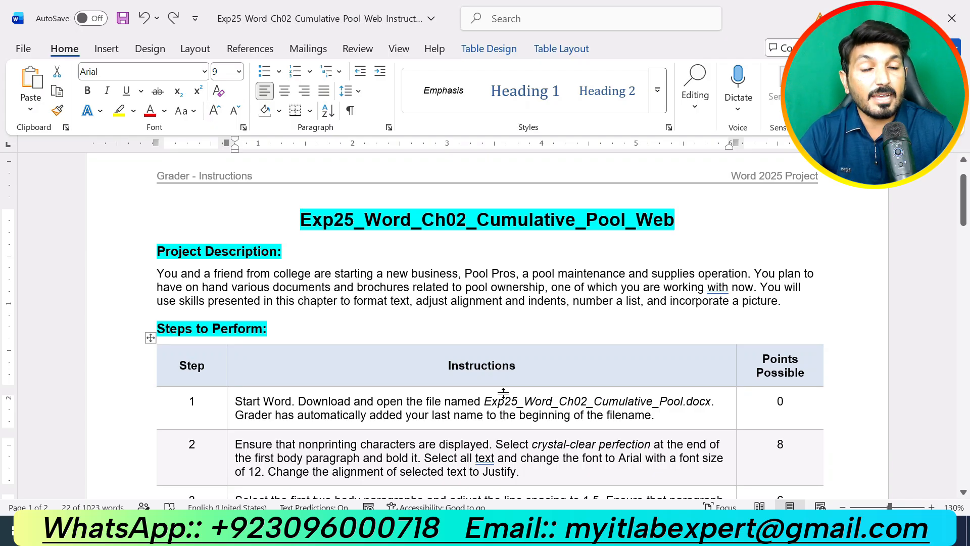
pyautogui.scroll(-12, 503, 392)
pyautogui.moveTo(281, 384); pyautogui.dragTo(277, 326)
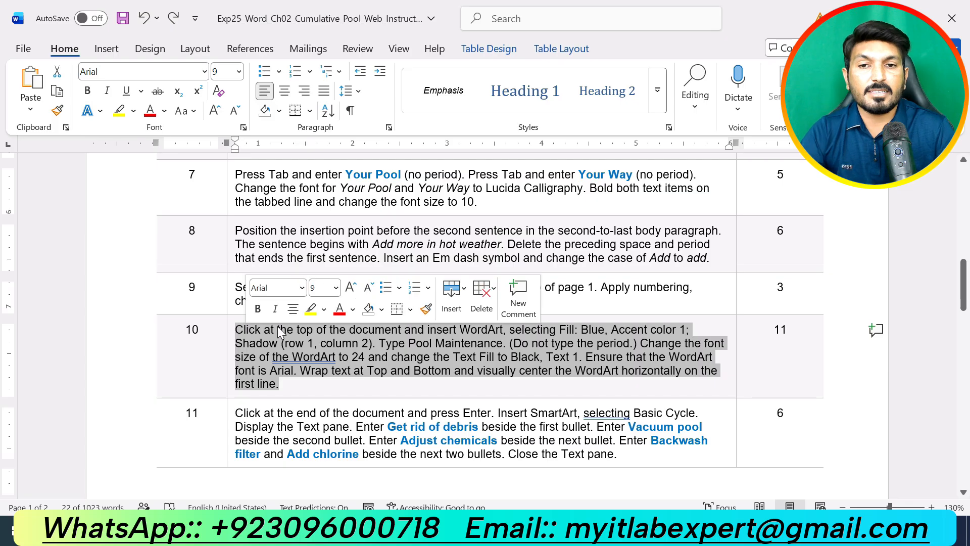
pyautogui.click(311, 309)
pyautogui.click(316, 390)
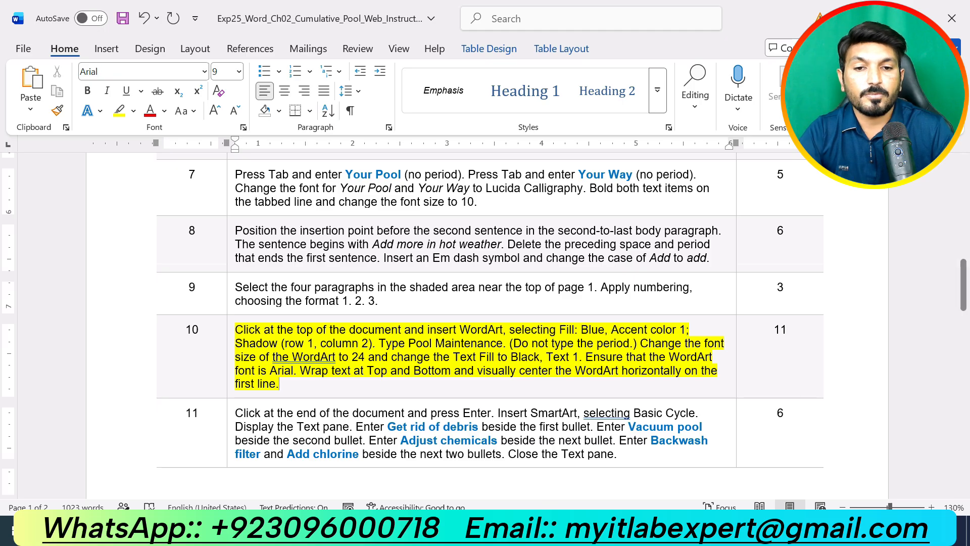
# Place the insertion point at the top of the pool maintenance document, then return to the instructions
pyautogui.moveTo(539, 535)
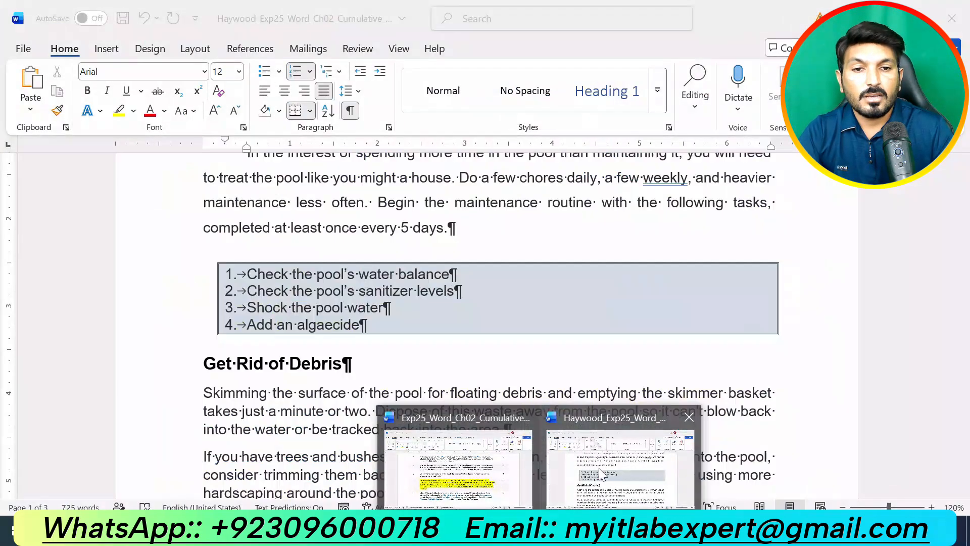
pyautogui.click(599, 468)
pyautogui.scroll(4, 456, 493)
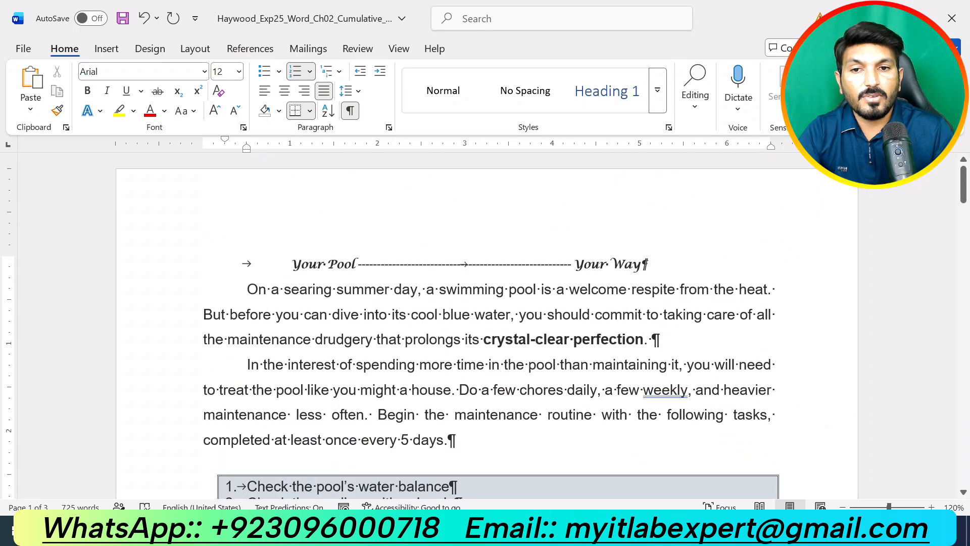
pyautogui.click(279, 257)
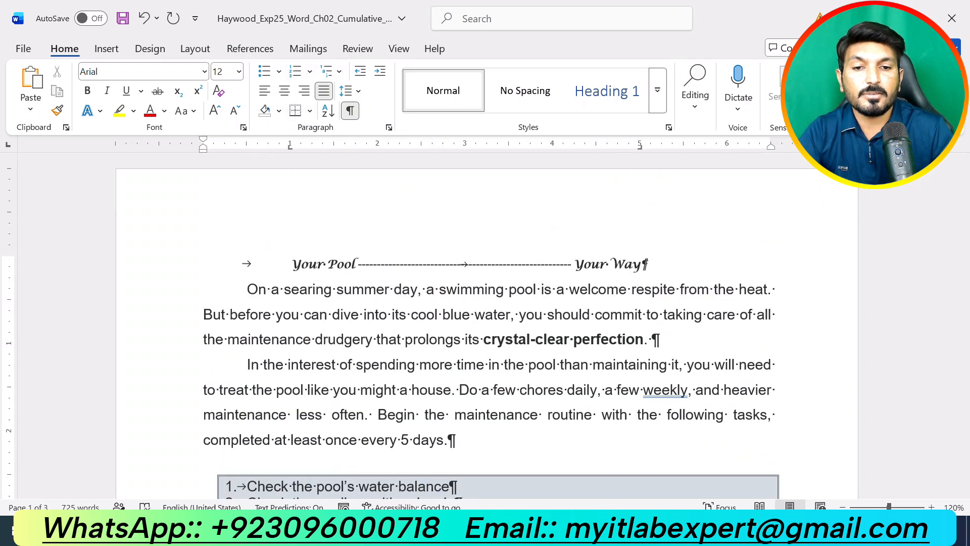
pyautogui.moveTo(540, 535)
pyautogui.click(489, 482)
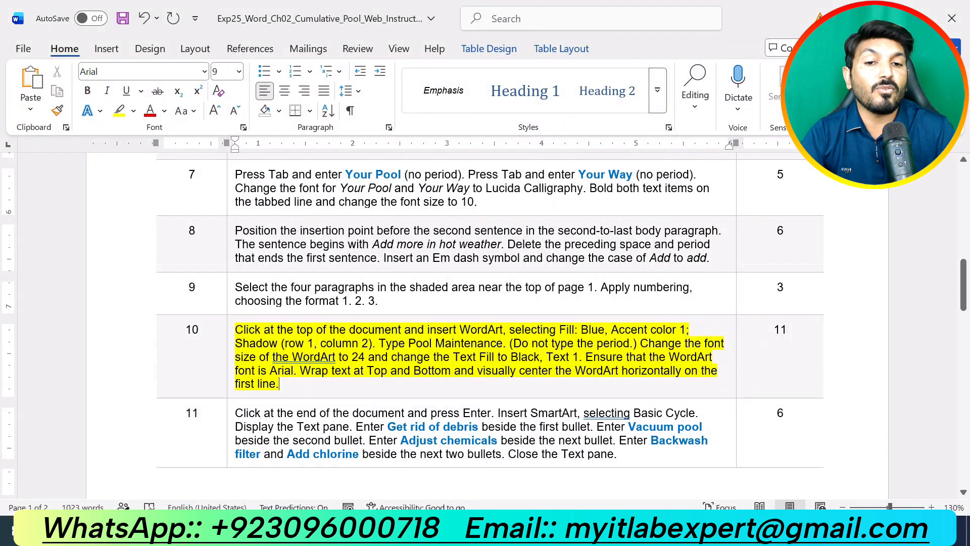
pyautogui.click(539, 532)
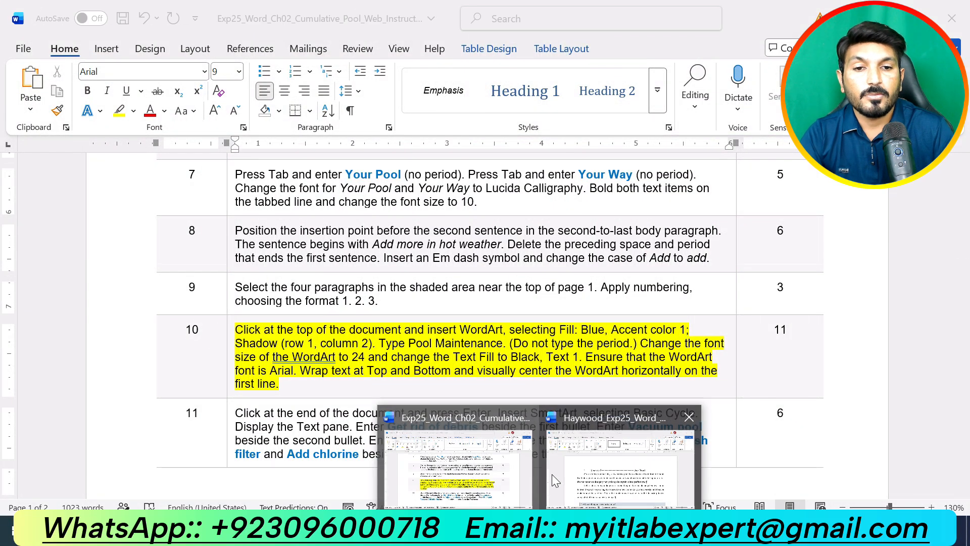